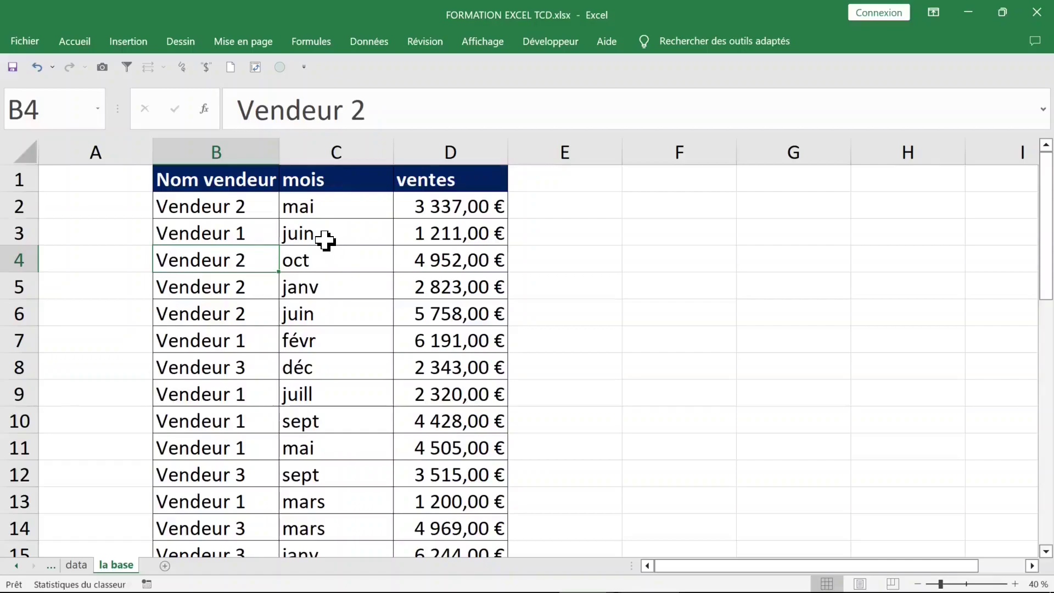
# - Review the sales data's Nom vendeur, mois and ventes columns and their totals
pyautogui.click(335, 240)
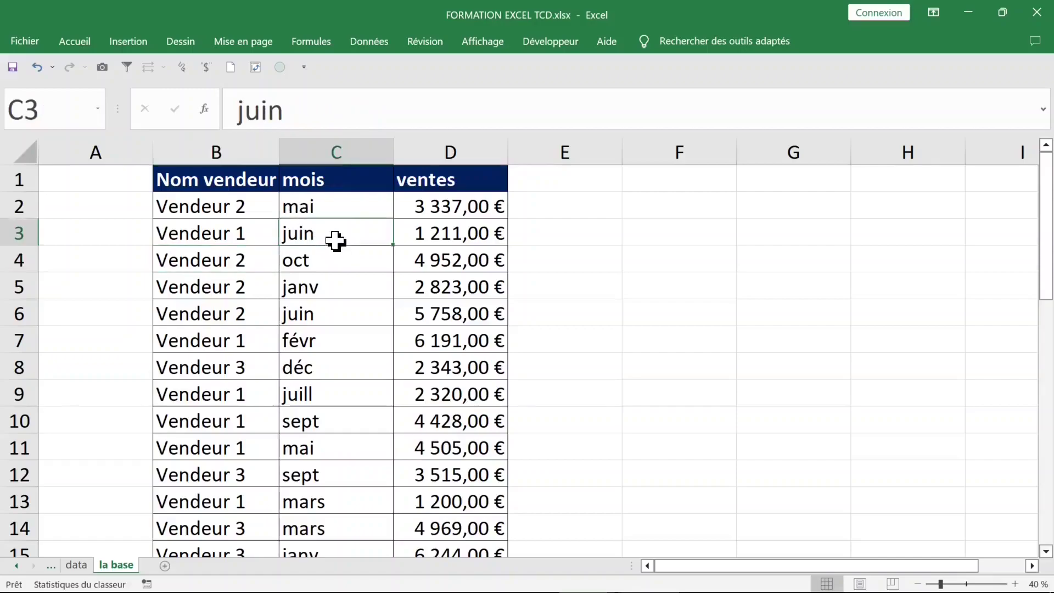
pyautogui.click(217, 146)
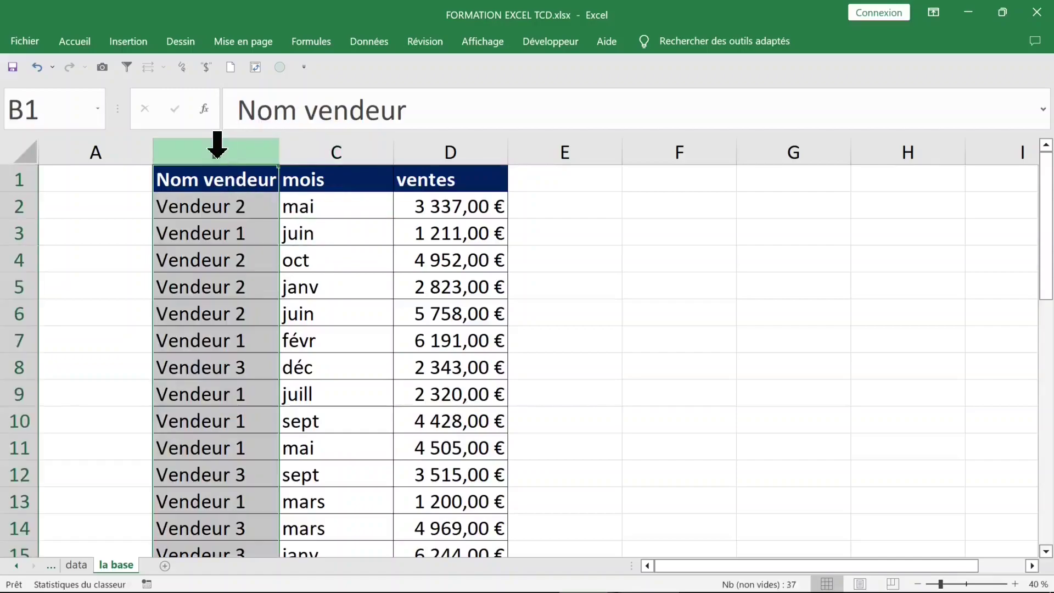
pyautogui.click(336, 145)
pyautogui.click(417, 147)
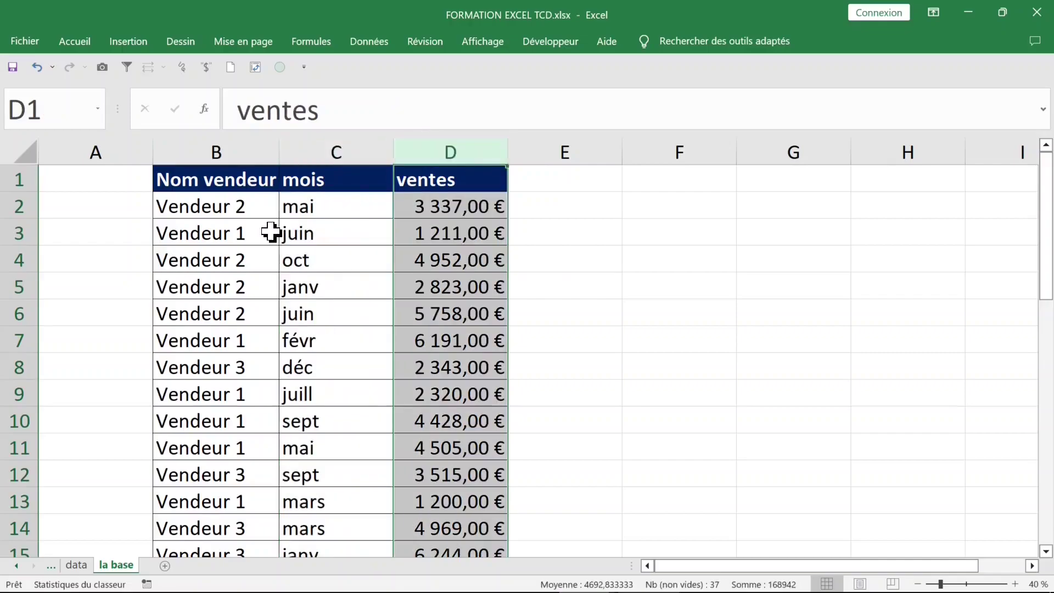
pyautogui.click(293, 224)
pyautogui.click(337, 147)
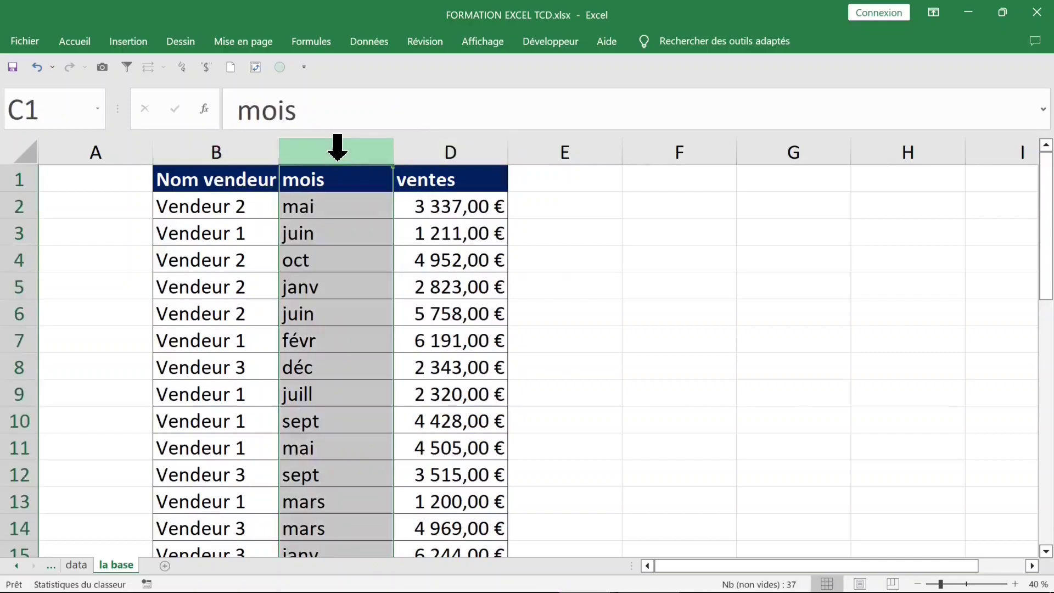
pyautogui.click(433, 147)
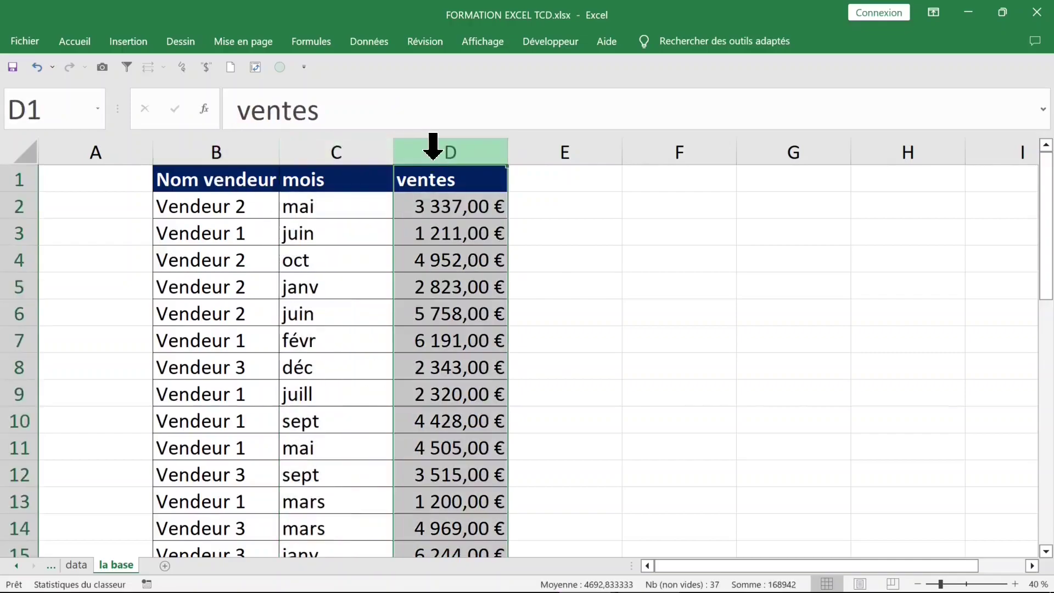
pyautogui.click(225, 145)
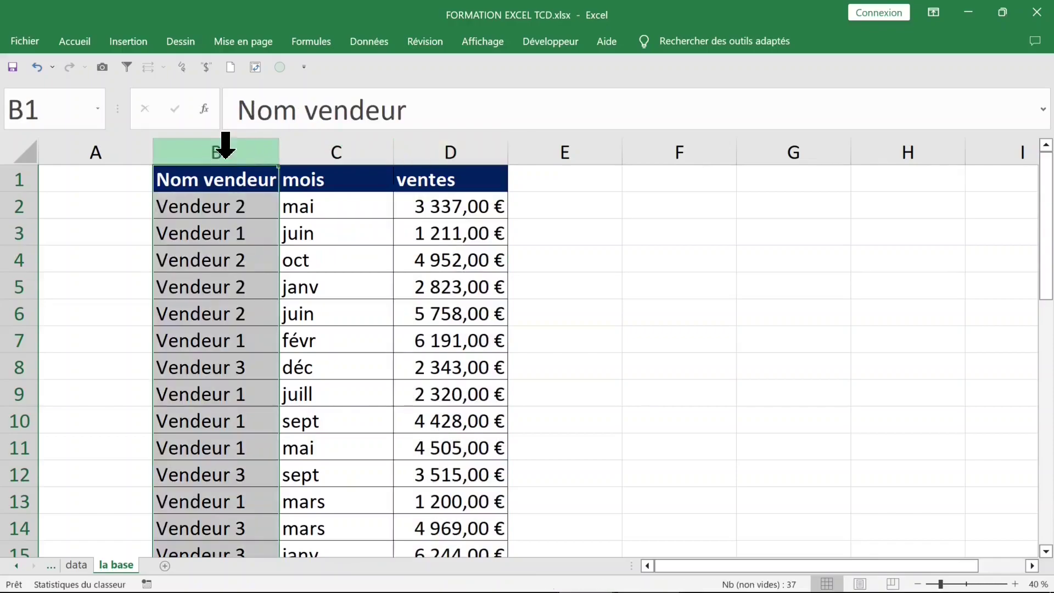
pyautogui.click(453, 208)
pyautogui.click(453, 147)
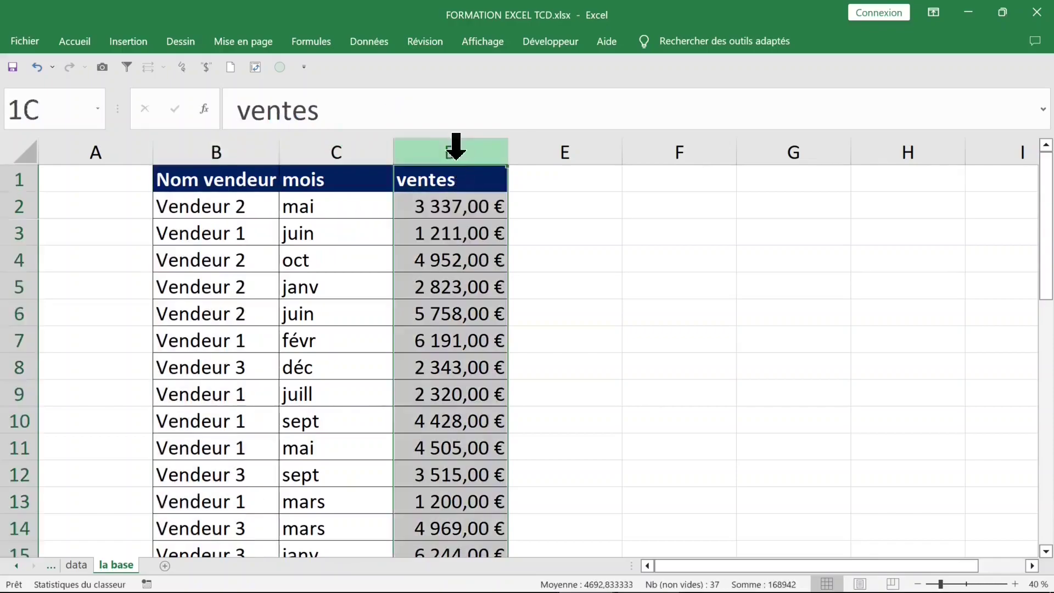
pyautogui.click(457, 206)
pyautogui.click(582, 211)
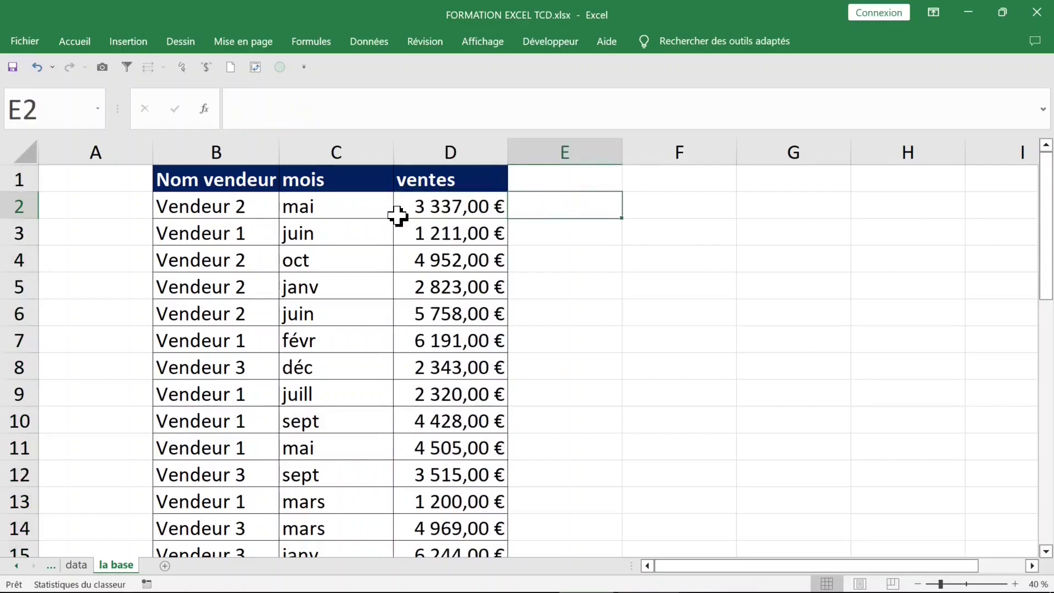
# - Build an empty pivot table from 'la base'!$B$1:$D$37 on new sheet Feuil2
pyautogui.click(331, 250)
pyautogui.click(128, 42)
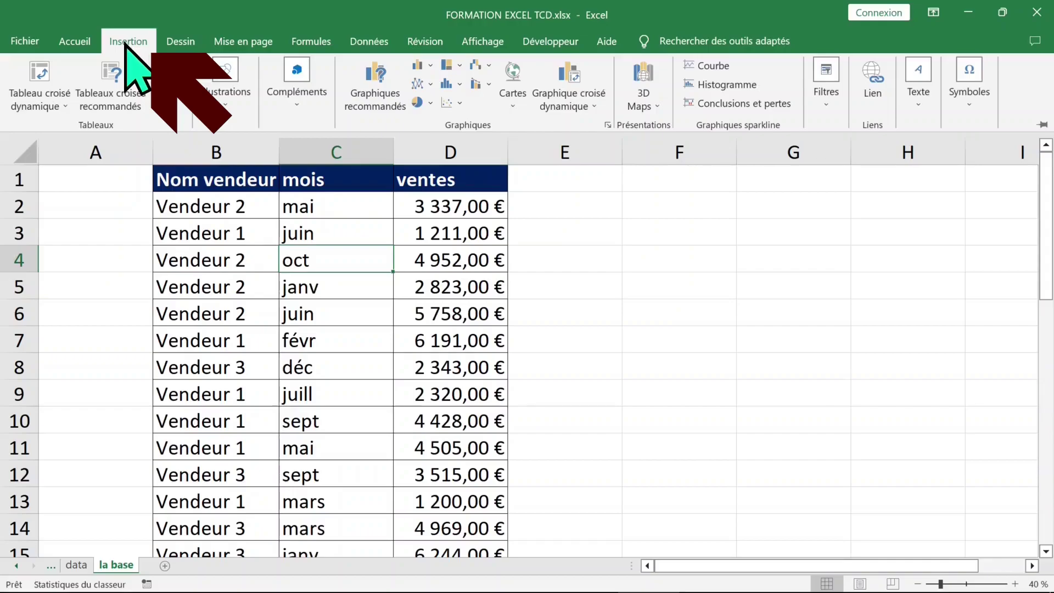
pyautogui.click(47, 76)
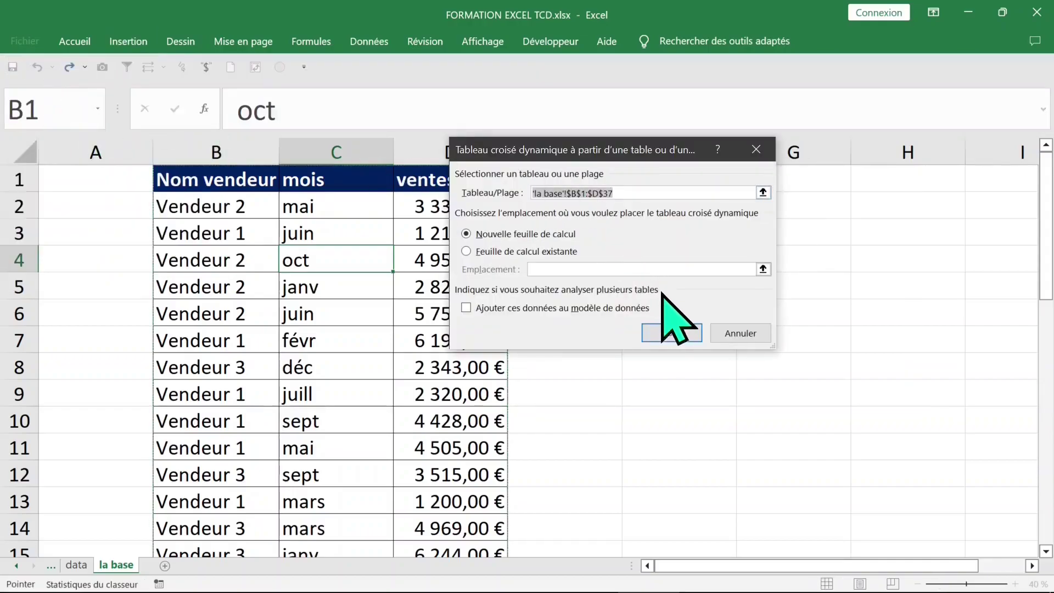
pyautogui.click(676, 332)
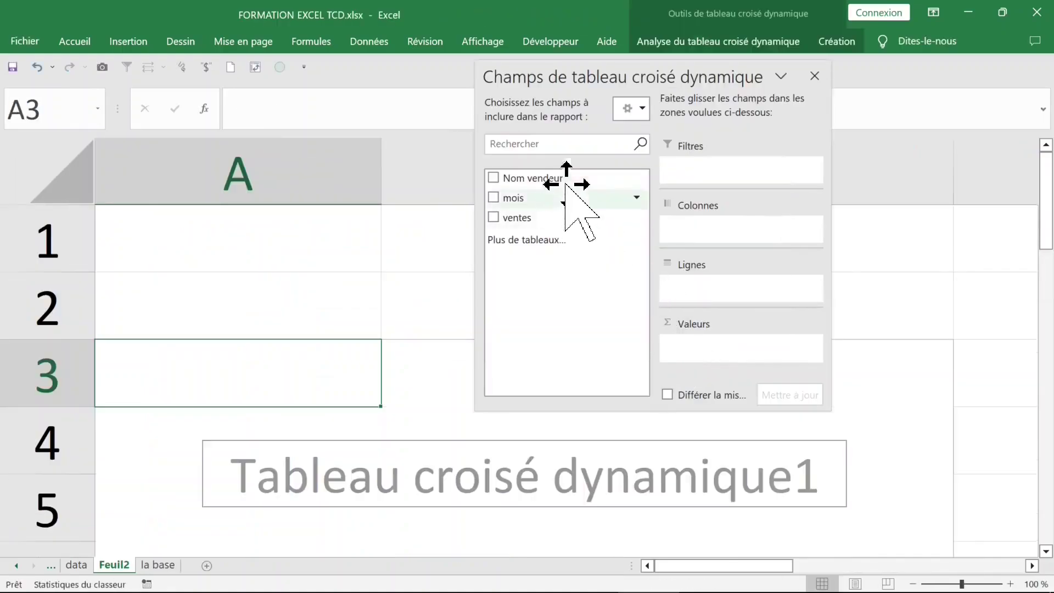
# - Place the mois field in the pivot's row area so each month is listed
pyautogui.moveTo(602, 82); pyautogui.dragTo(500, 83)
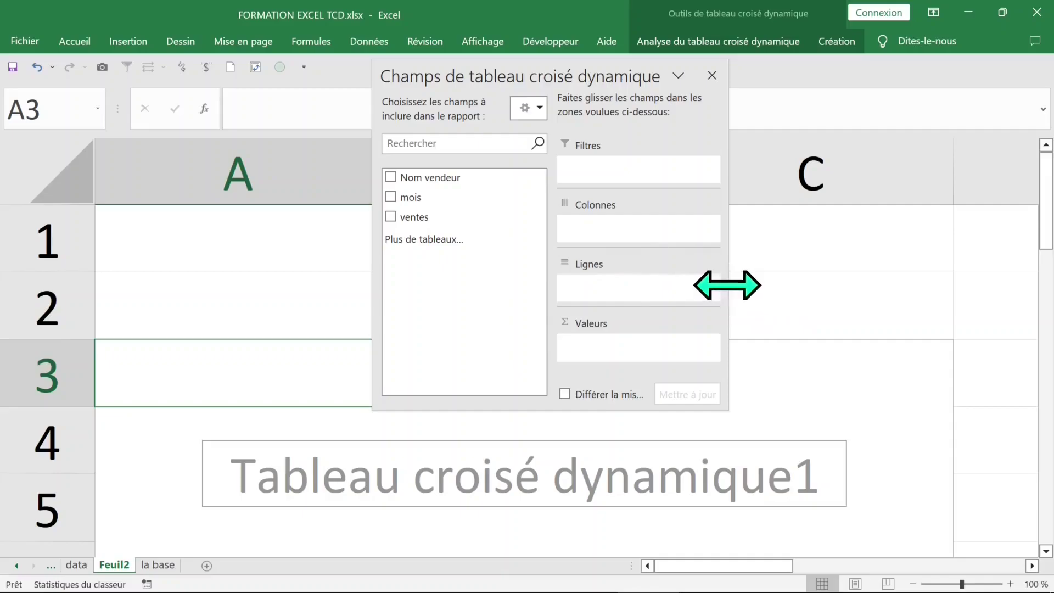
pyautogui.moveTo(726, 283); pyautogui.dragTo(880, 283)
pyautogui.click(812, 434)
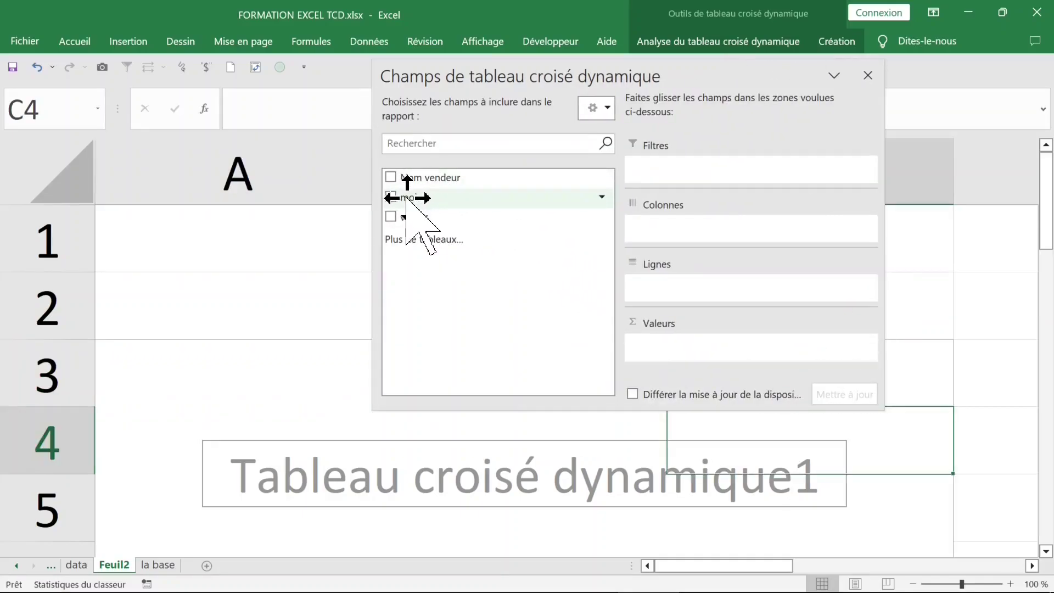
pyautogui.moveTo(406, 197); pyautogui.dragTo(670, 225)
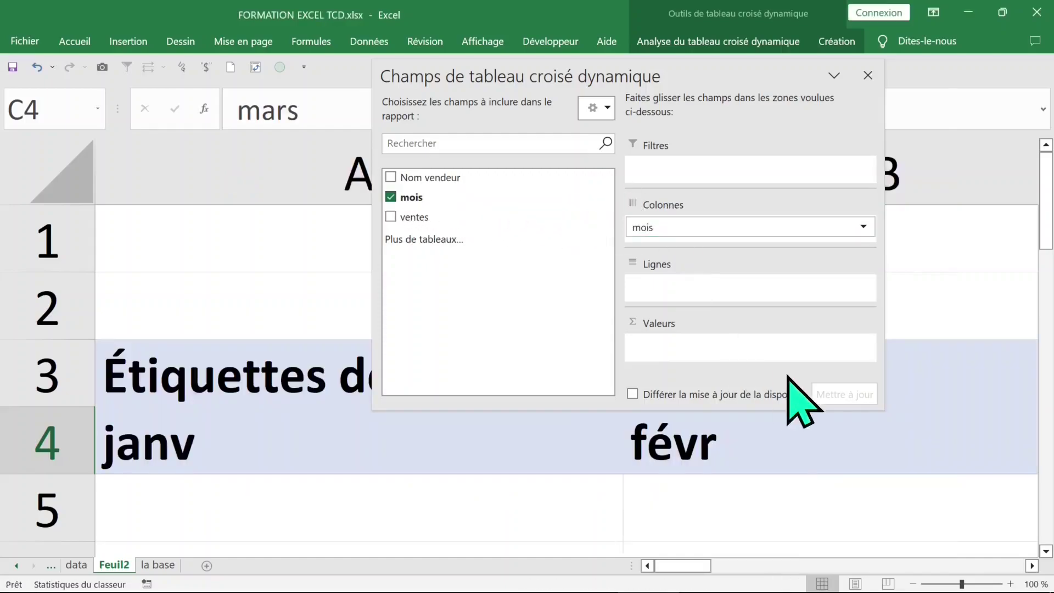
pyautogui.click(914, 583)
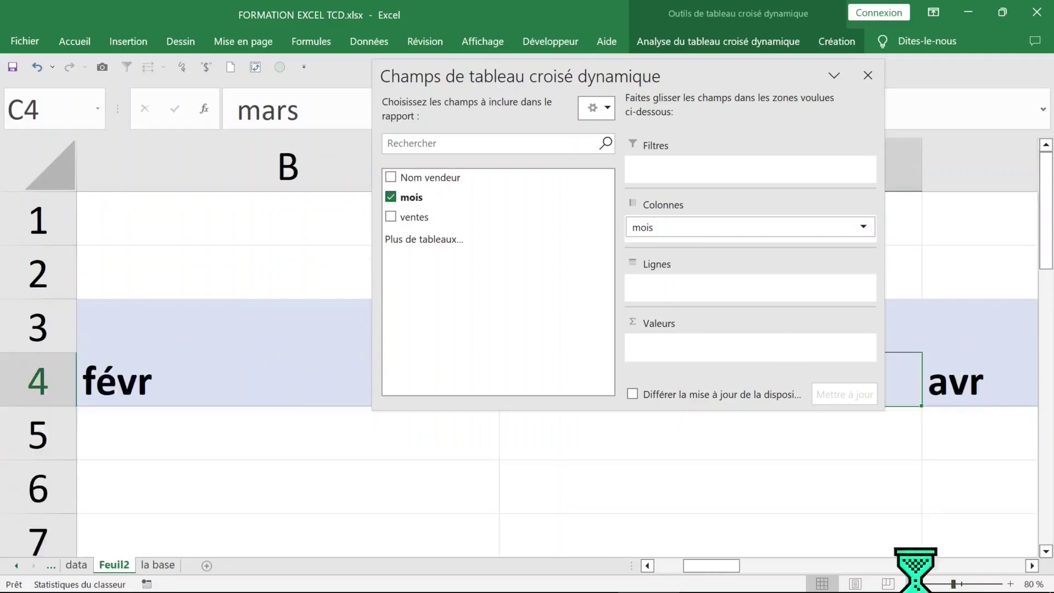
pyautogui.click(914, 583)
pyautogui.click(914, 583)
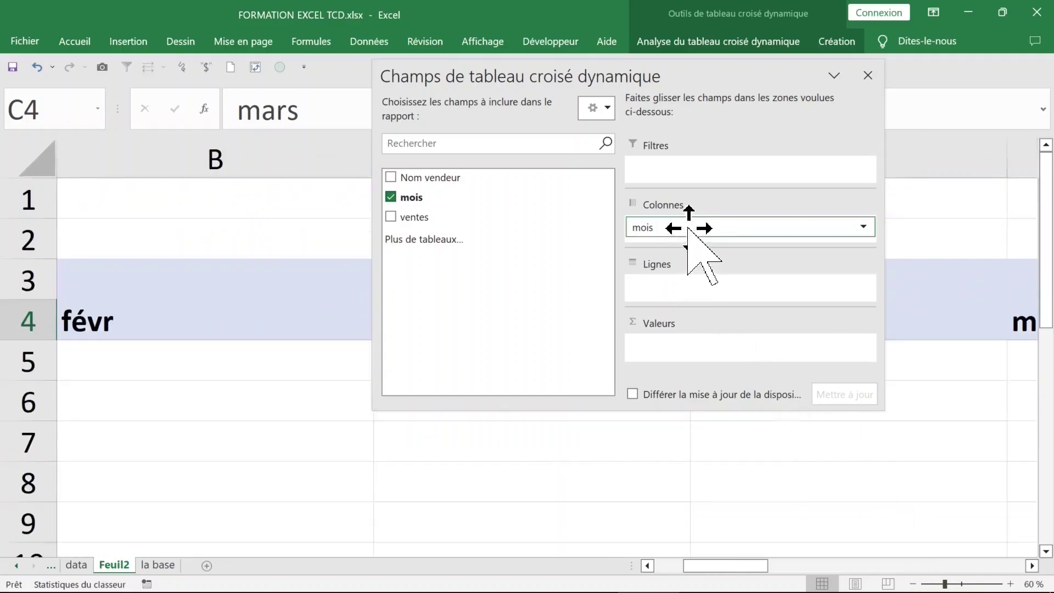
pyautogui.moveTo(689, 227)
pyautogui.mouseDown()
pyautogui.moveTo(679, 265)
pyautogui.moveTo(706, 286)
pyautogui.mouseUp()
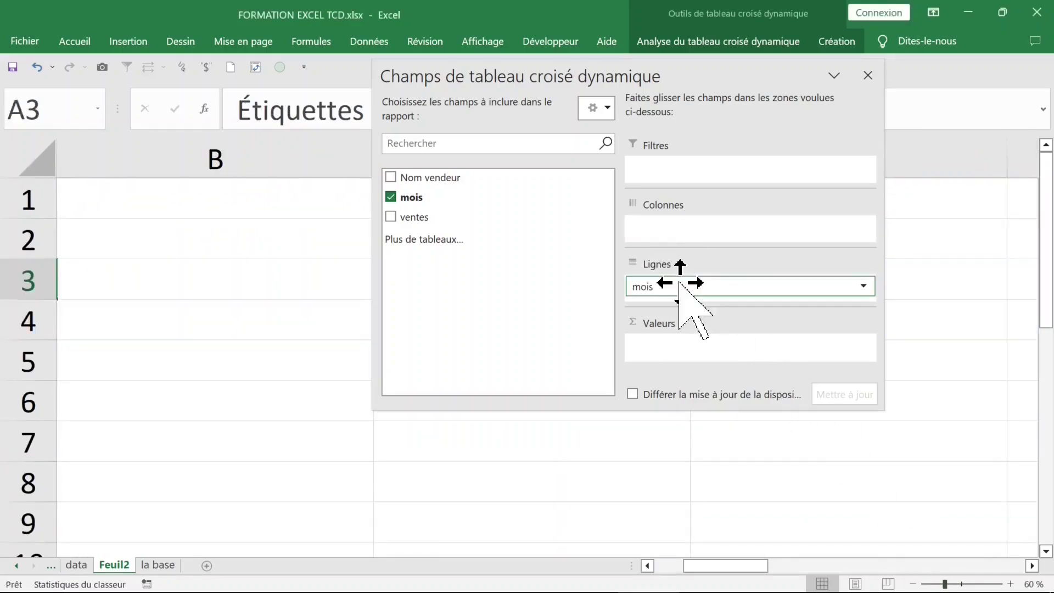
pyautogui.click(326, 246)
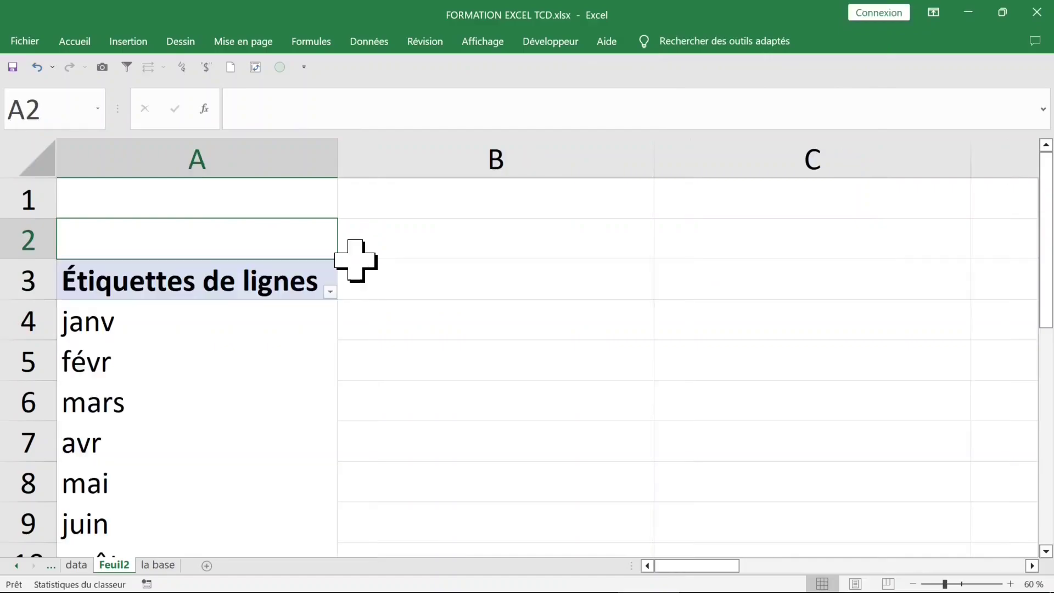
# - Add ventes as the Somme de ventes value field and close the field list
pyautogui.scroll(-1, 355, 260)
pyautogui.click(214, 279)
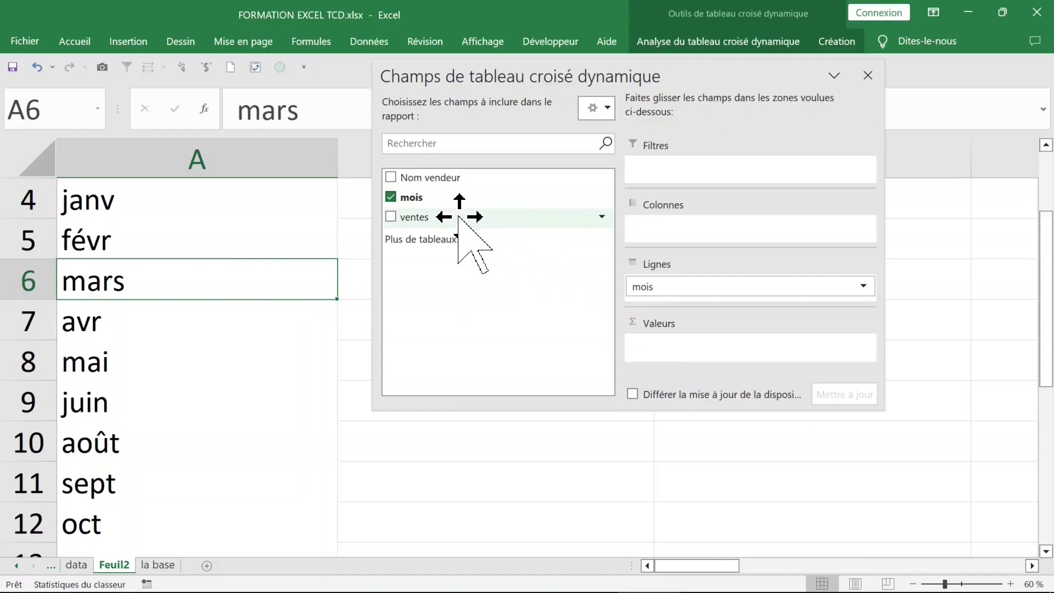
pyautogui.moveTo(459, 217)
pyautogui.mouseDown()
pyautogui.moveTo(699, 328)
pyautogui.moveTo(708, 346)
pyautogui.mouseUp()
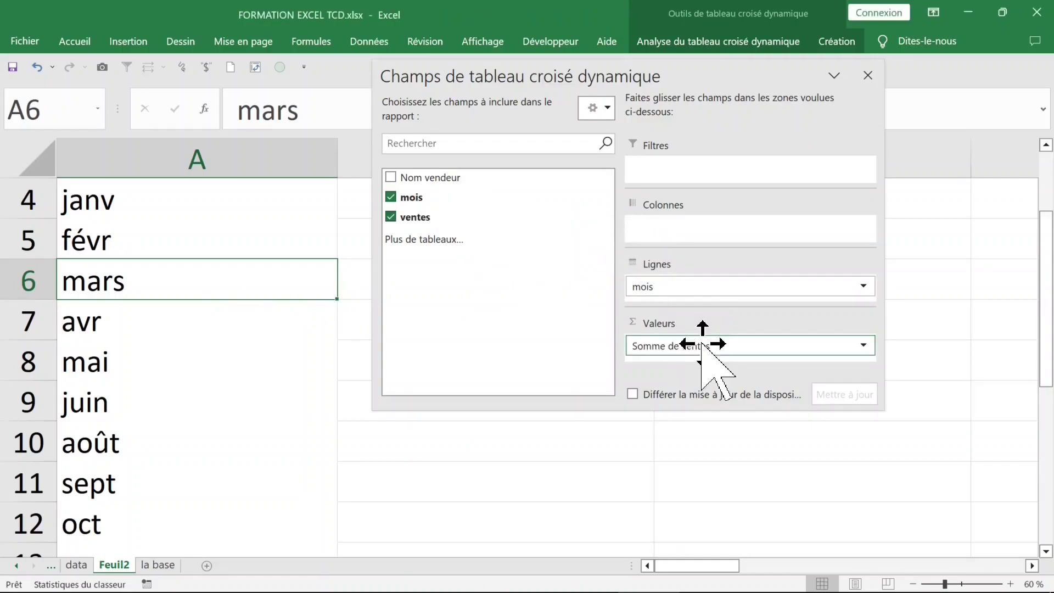
pyautogui.click(868, 75)
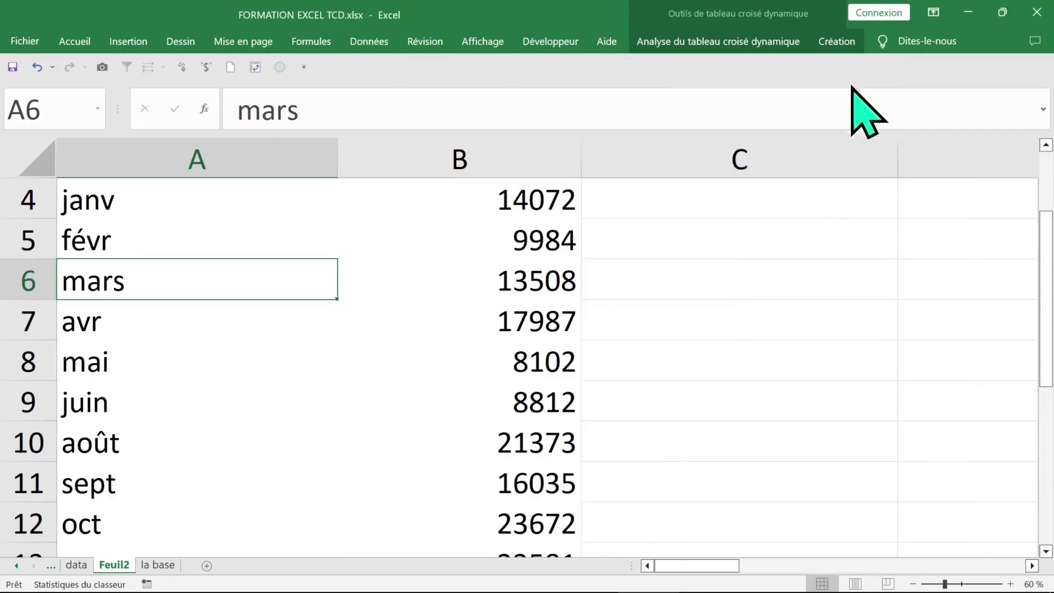
pyautogui.click(570, 278)
pyautogui.scroll(1, 596, 273)
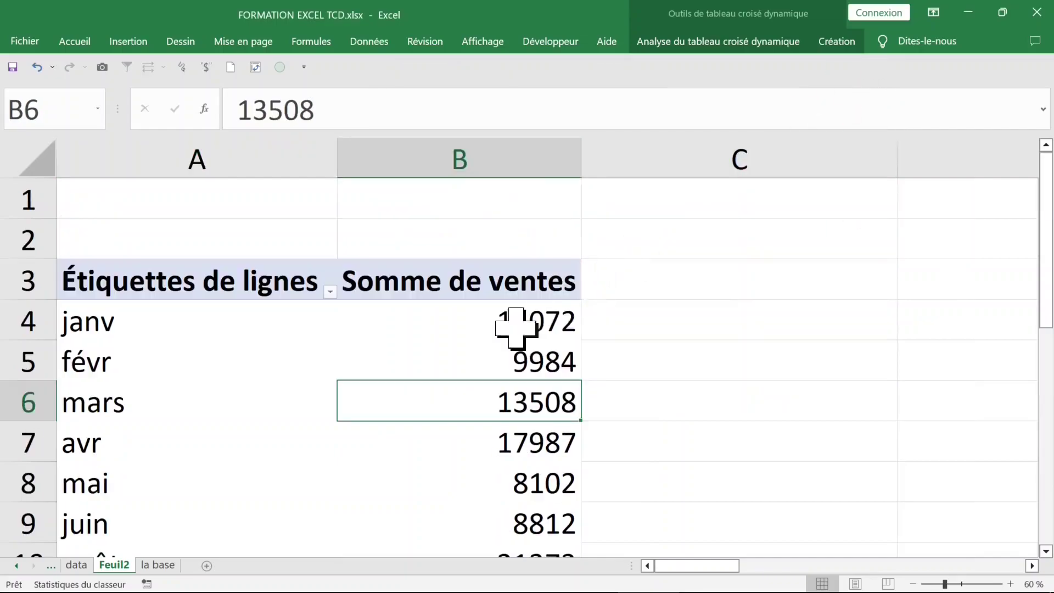
# - Check the janv sales total and return to the top of Feuil2 with Ctrl+Home
pyautogui.click(494, 332)
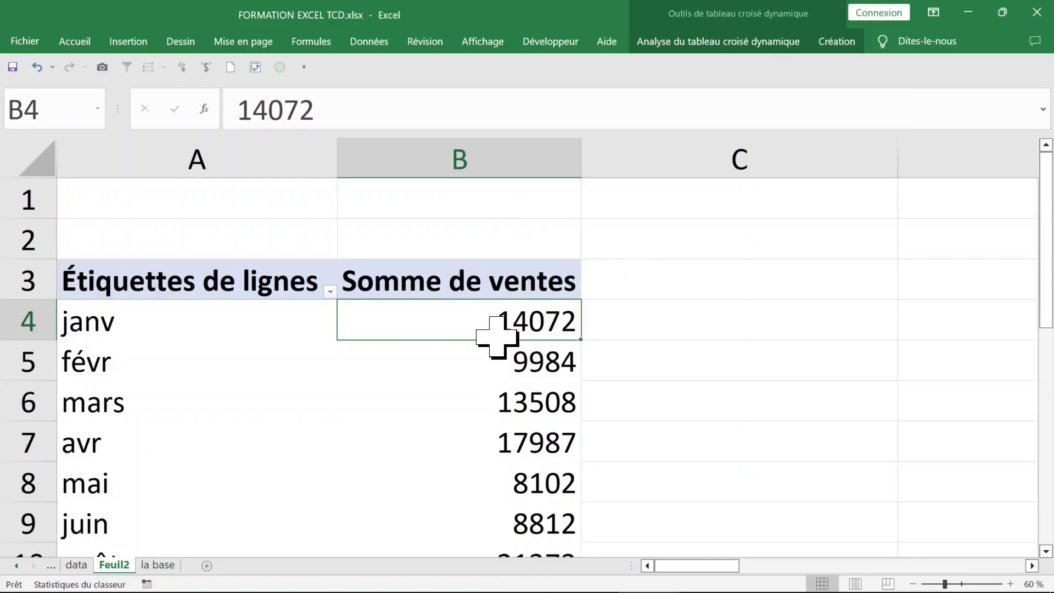
pyautogui.keyDown('ctrl'); pyautogui.scroll(-2, 497, 337); pyautogui.keyUp('ctrl')
pyautogui.keyDown('ctrl'); pyautogui.scroll(2, 497, 336); pyautogui.keyUp('ctrl')
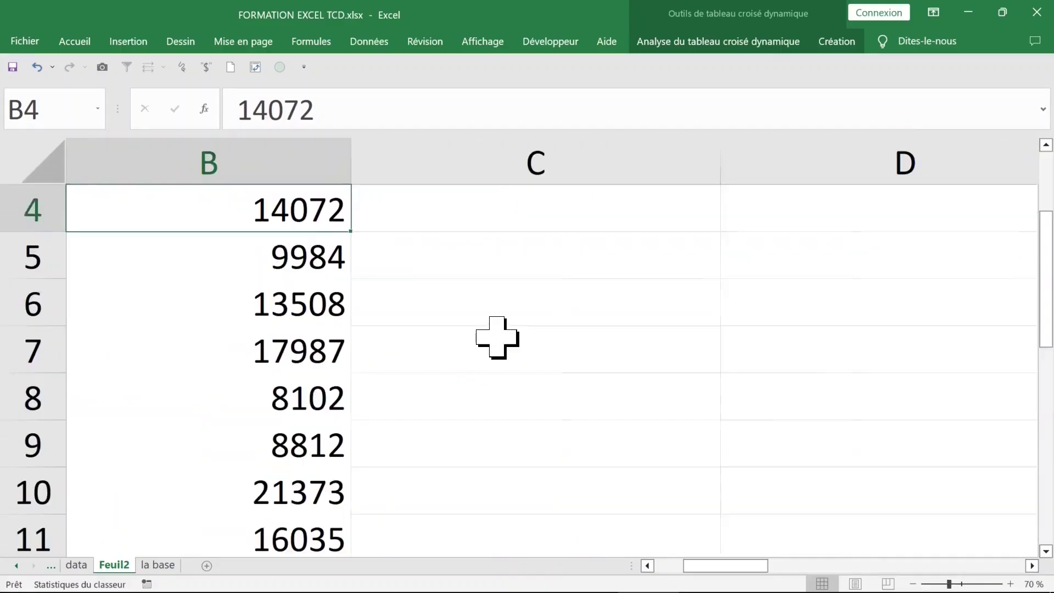
pyautogui.keyDown('ctrl'); pyautogui.scroll(1, 497, 336); pyautogui.keyUp('ctrl')
pyautogui.scroll(1, 497, 336)
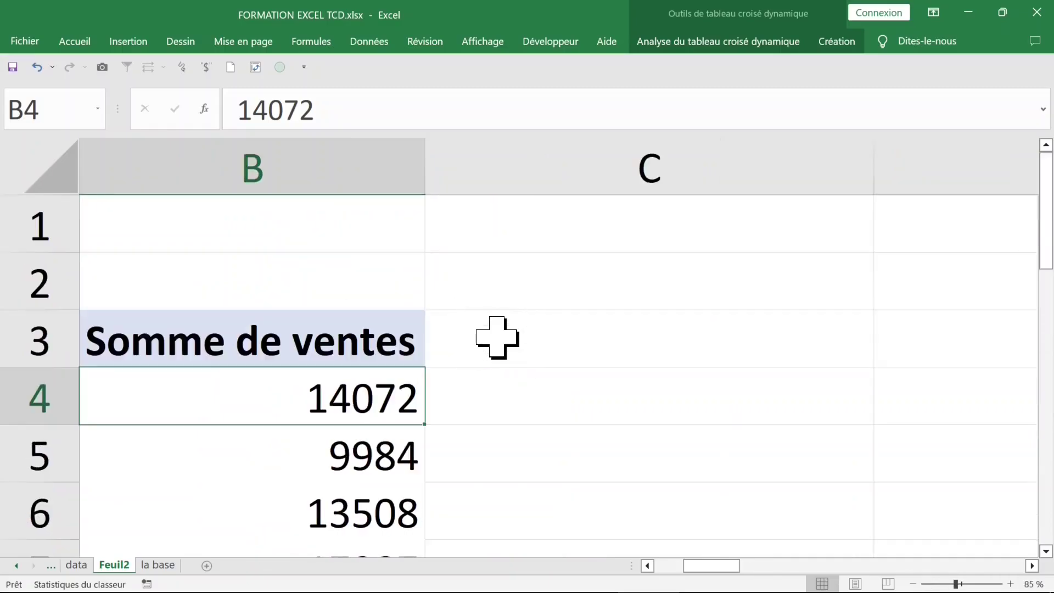
pyautogui.click(458, 262)
pyautogui.click(457, 228)
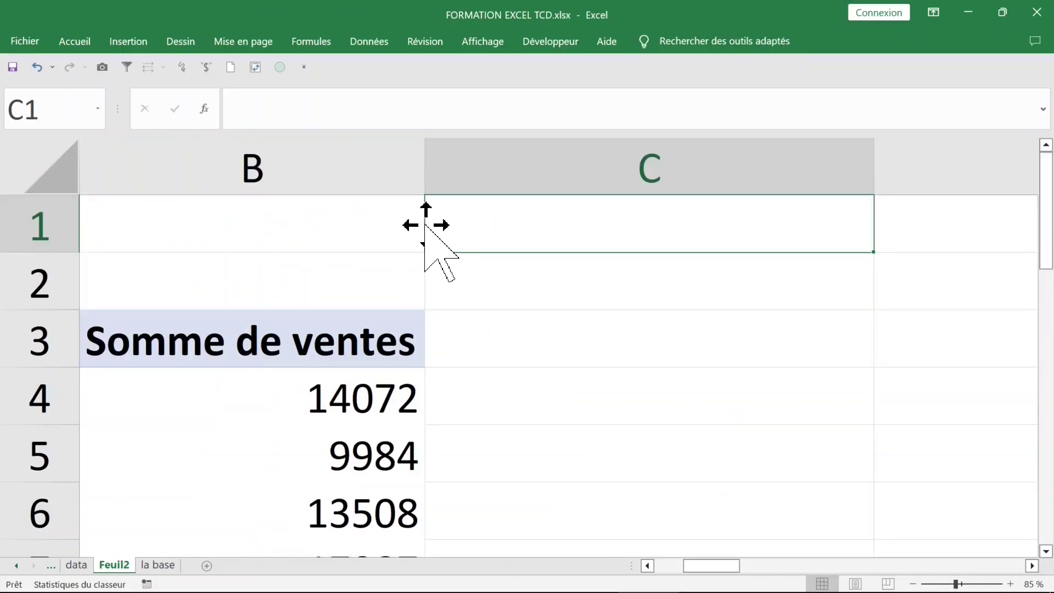
pyautogui.hotkey('ctrl', 'Home')
# - Select and inspect the monthly Somme de ventes totals from janv to juin
pyautogui.scroll(-1, 459, 277)
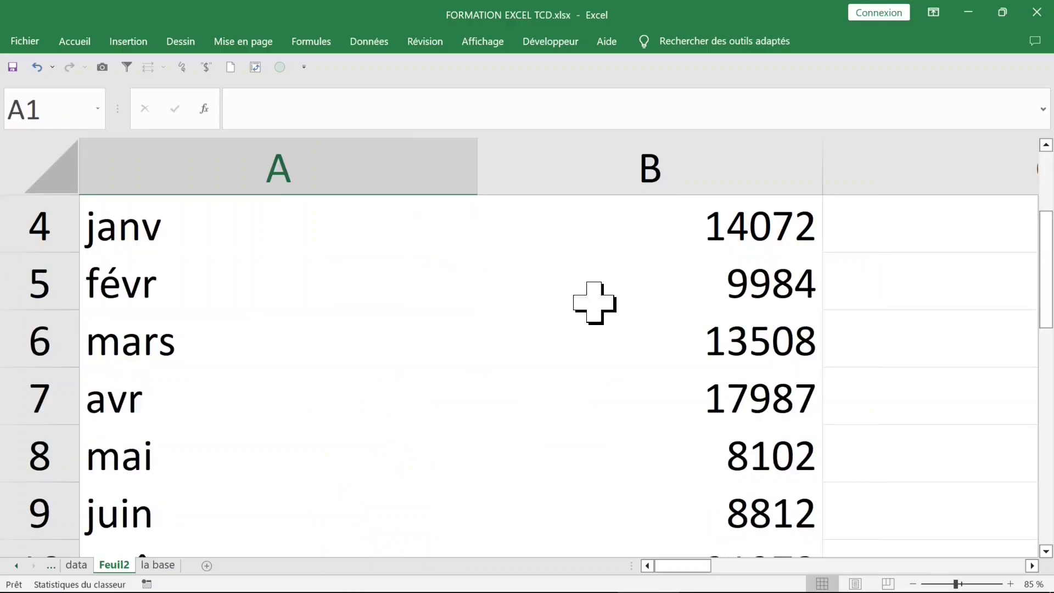
pyautogui.scroll(1, 592, 302)
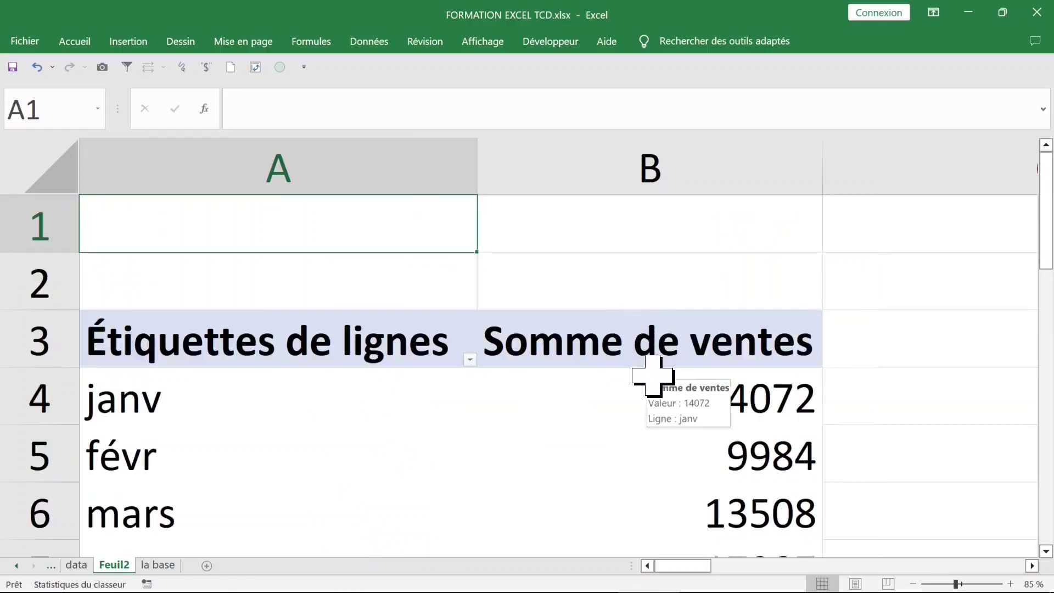
pyautogui.keyDown('ctrl'); pyautogui.scroll(-1, 652, 376); pyautogui.keyUp('ctrl')
pyautogui.keyDown('ctrl'); pyautogui.scroll(-1, 653, 376); pyautogui.keyUp('ctrl')
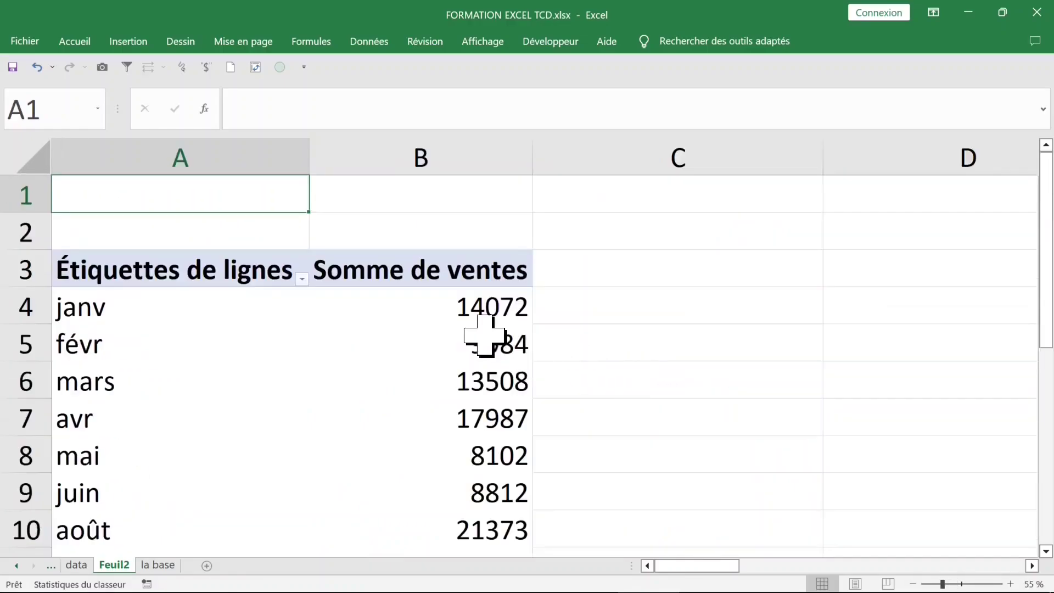
pyautogui.moveTo(463, 324); pyautogui.dragTo(475, 480)
pyautogui.click(418, 343)
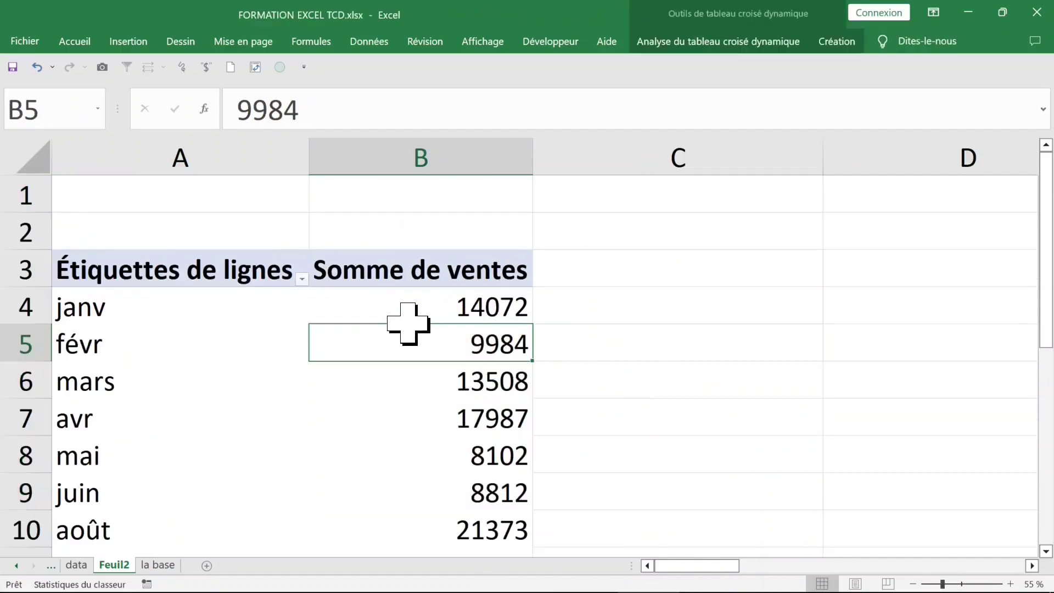
pyautogui.click(412, 309)
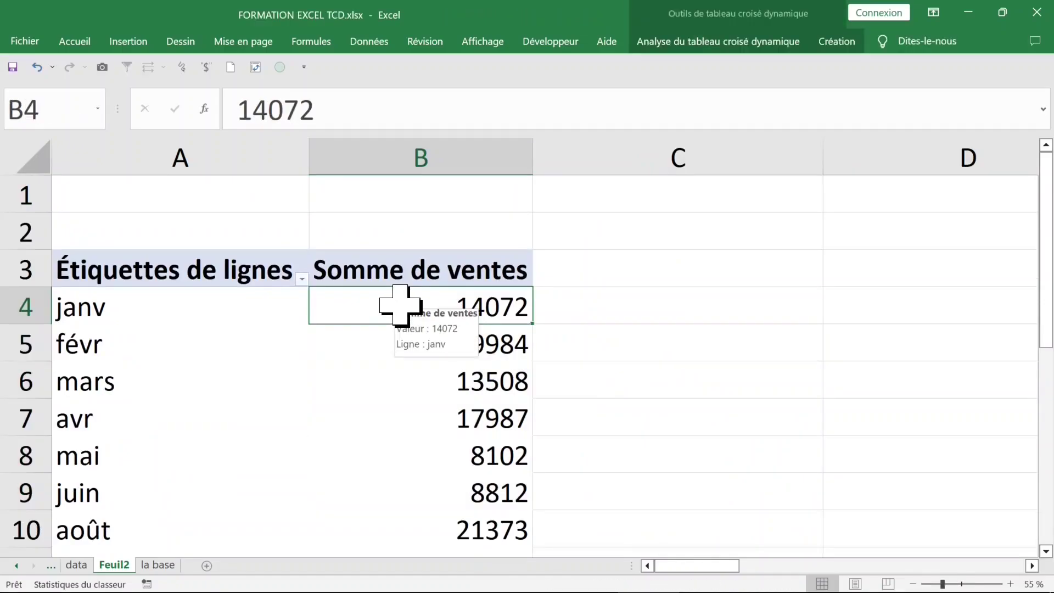
pyautogui.scroll(-1, 401, 305)
# - Sort the months by sales from smallest to largest
pyautogui.rightClick(402, 196)
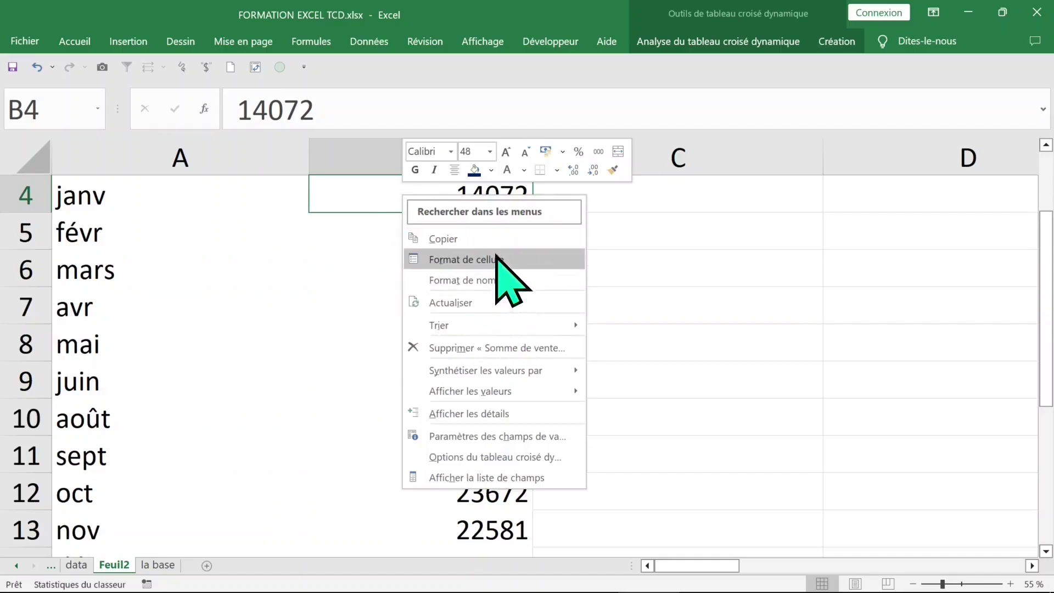
pyautogui.moveTo(494, 325)
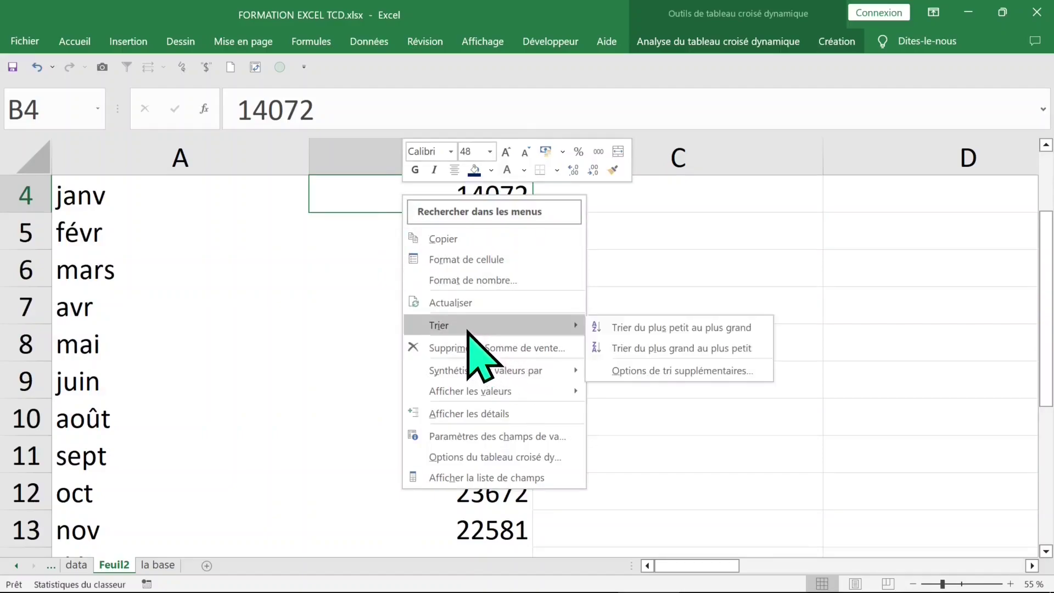
pyautogui.click(697, 328)
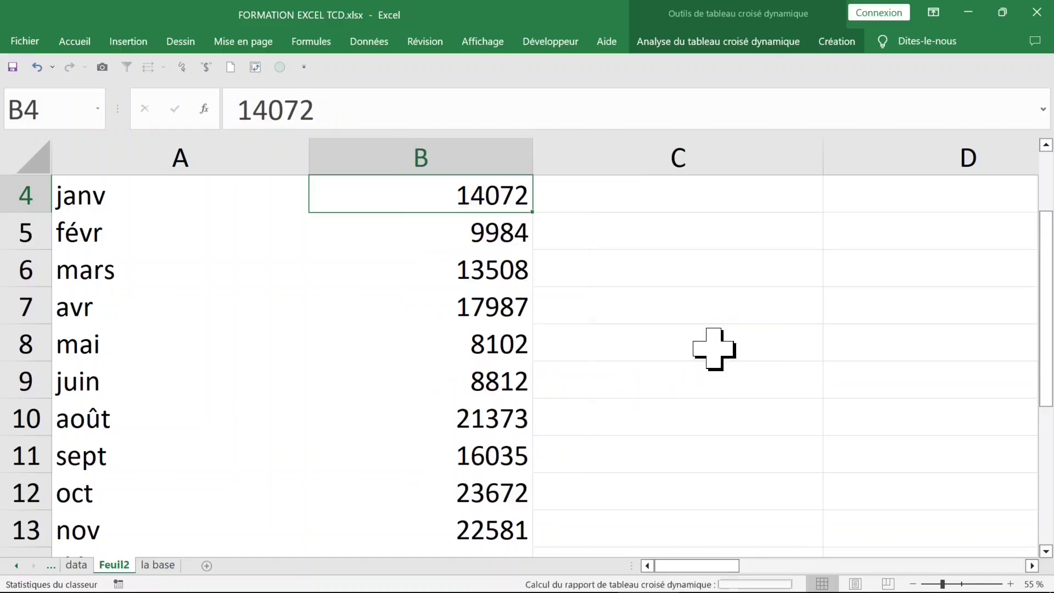
pyautogui.scroll(1, 670, 328)
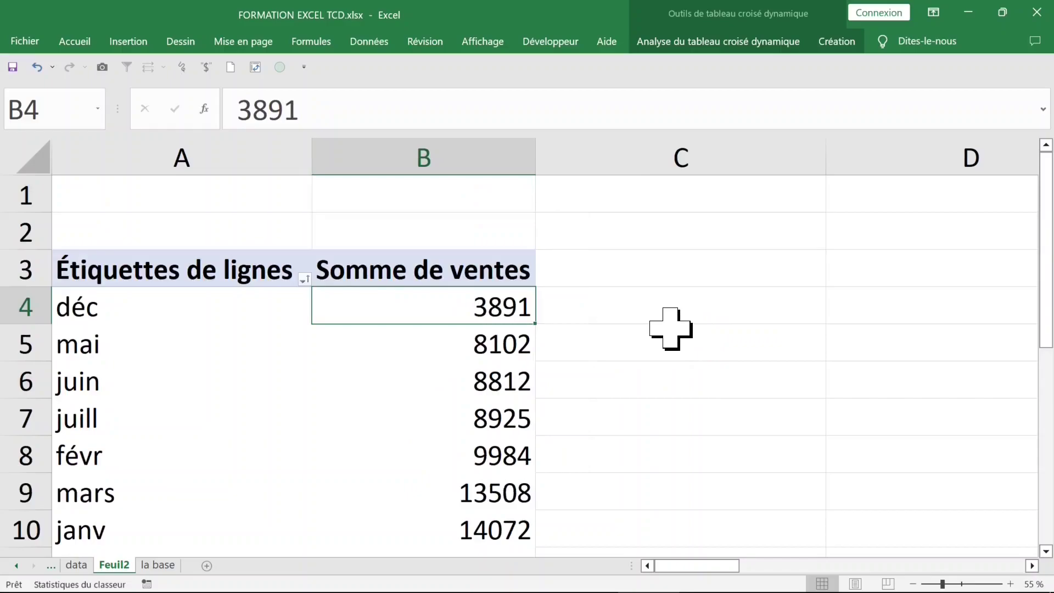
pyautogui.moveTo(467, 311)
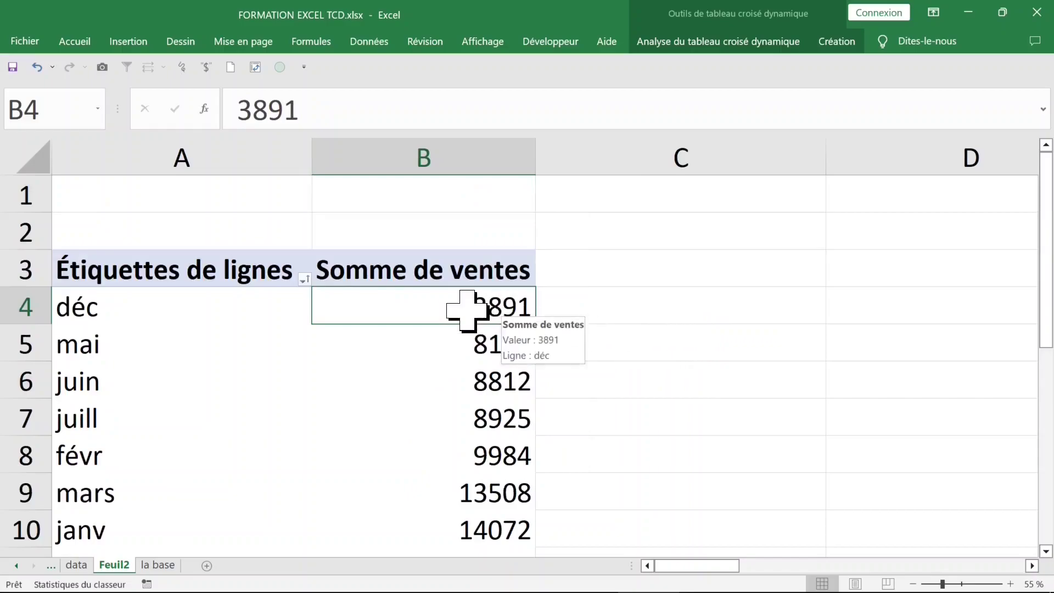
pyautogui.scroll(-2, 567, 329)
pyautogui.scroll(-1, 567, 329)
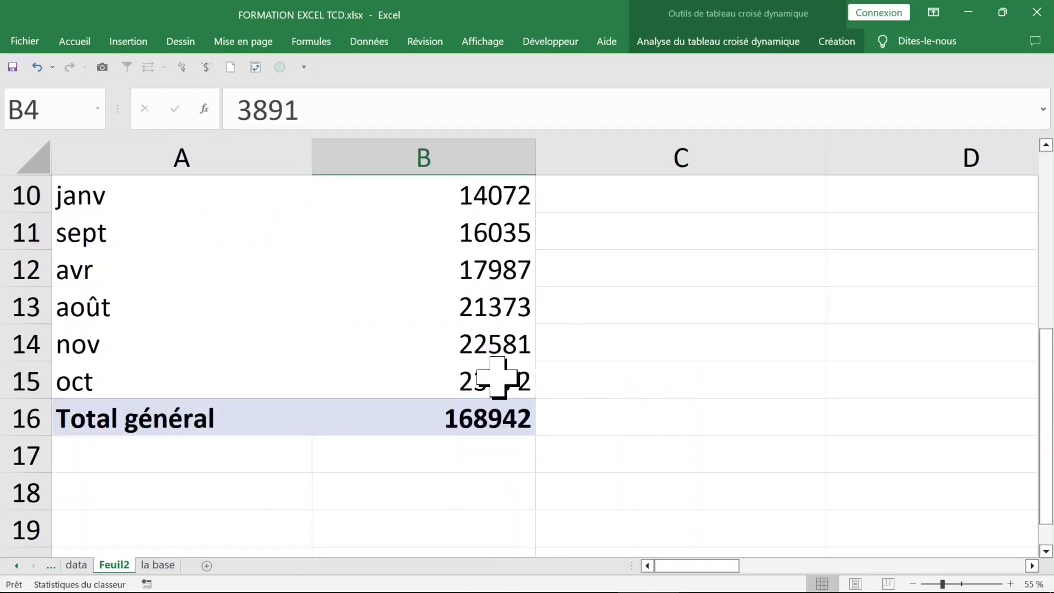
pyautogui.click(497, 377)
pyautogui.scroll(1, 627, 363)
pyautogui.scroll(2, 628, 364)
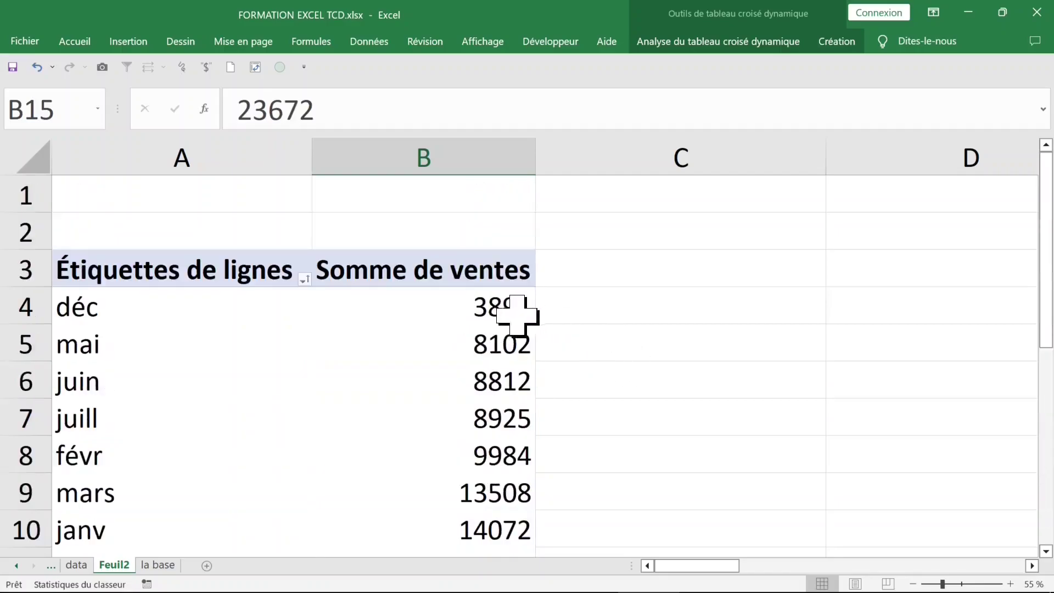
pyautogui.click(467, 310)
# - Open the sales values' number format and choose Monétaire
pyautogui.rightClick(452, 309)
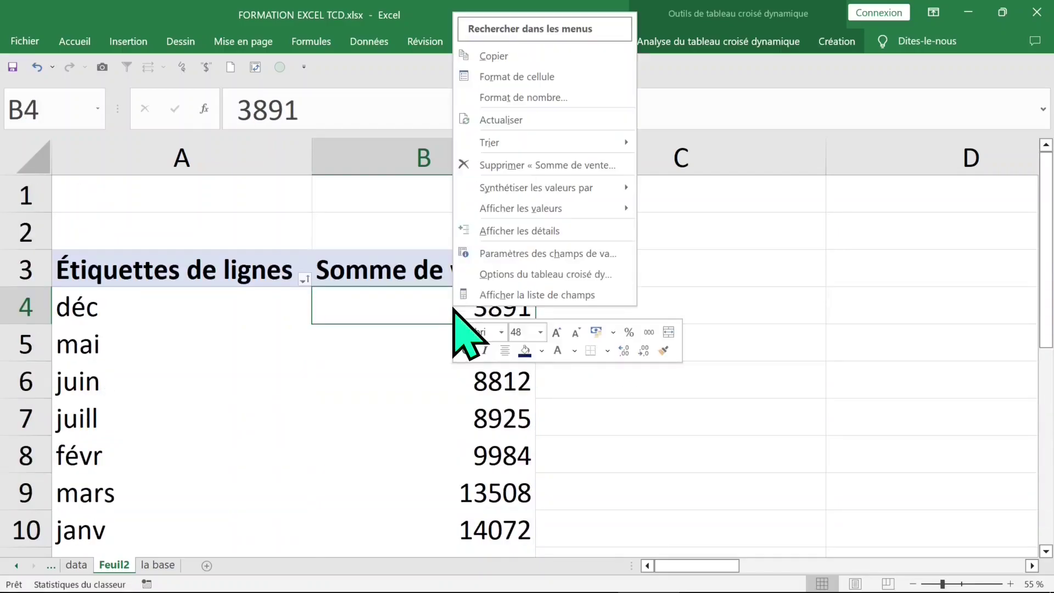
pyautogui.click(551, 97)
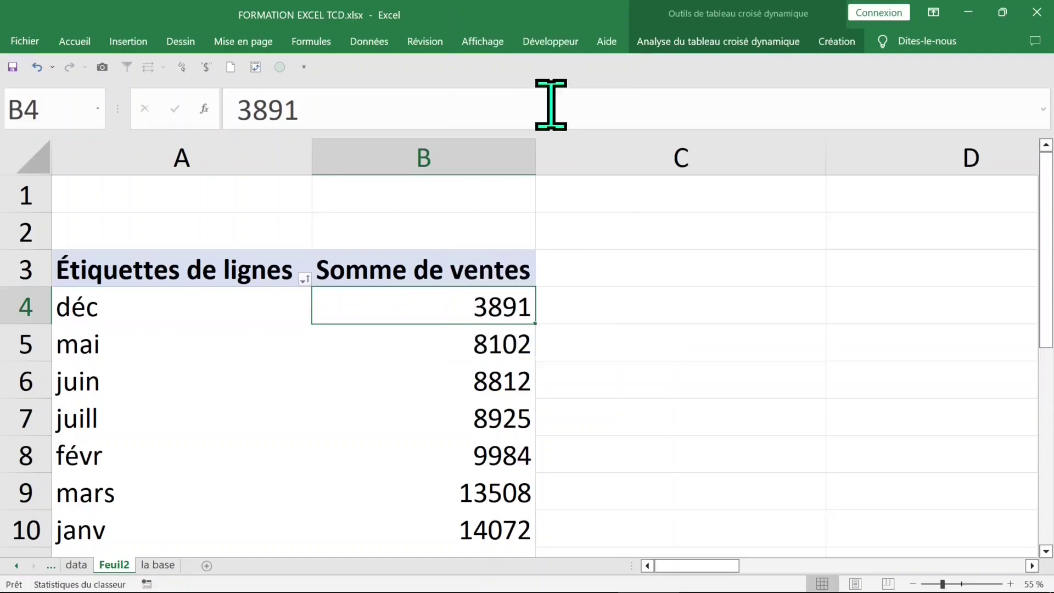
pyautogui.click(366, 105)
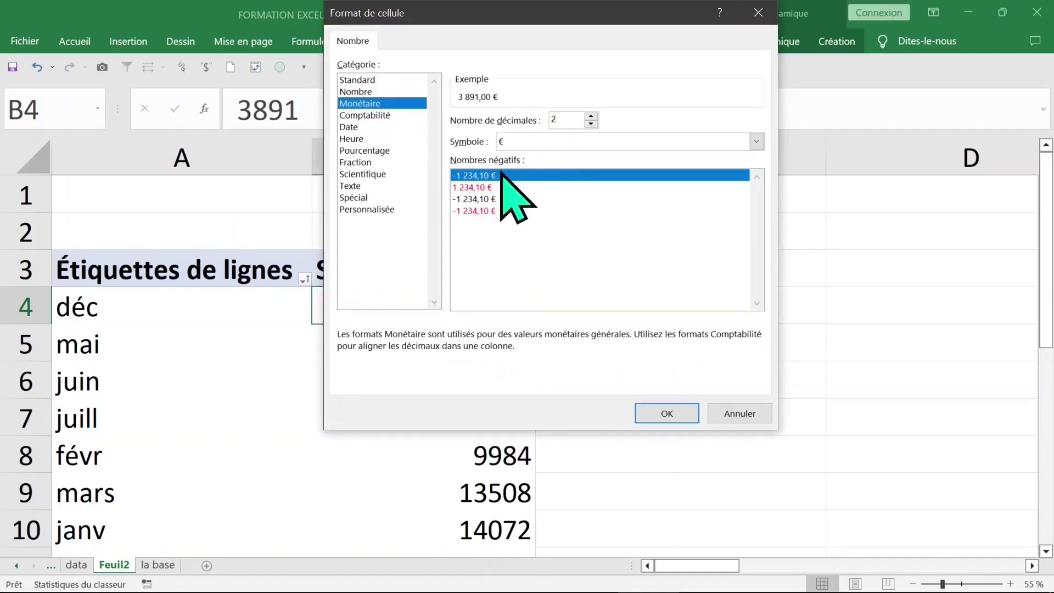
# - Apply the Monétaire euro format to the monthly sales totals
pyautogui.click(368, 115)
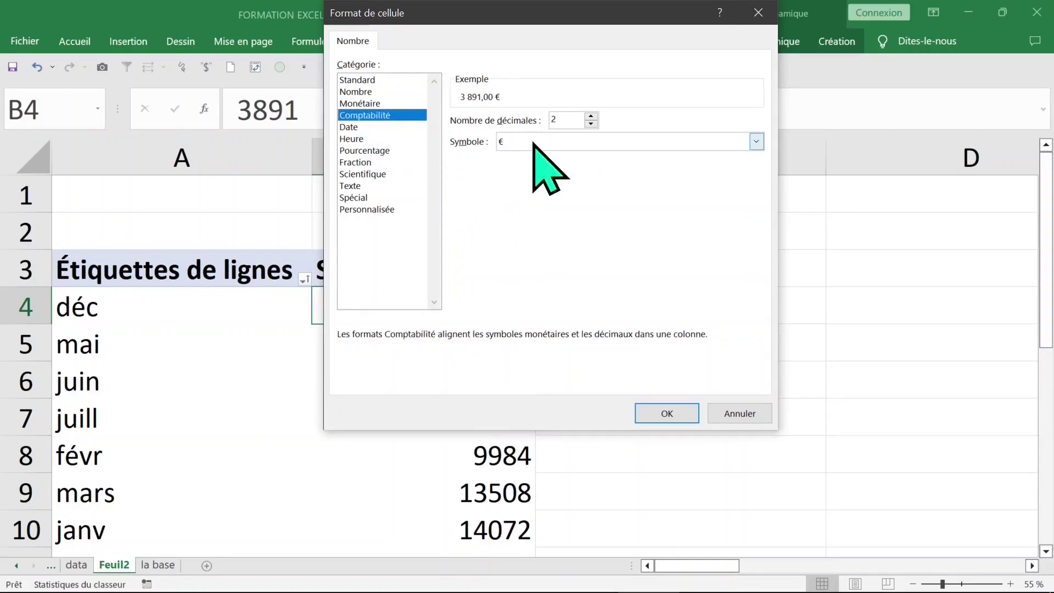
pyautogui.click(371, 104)
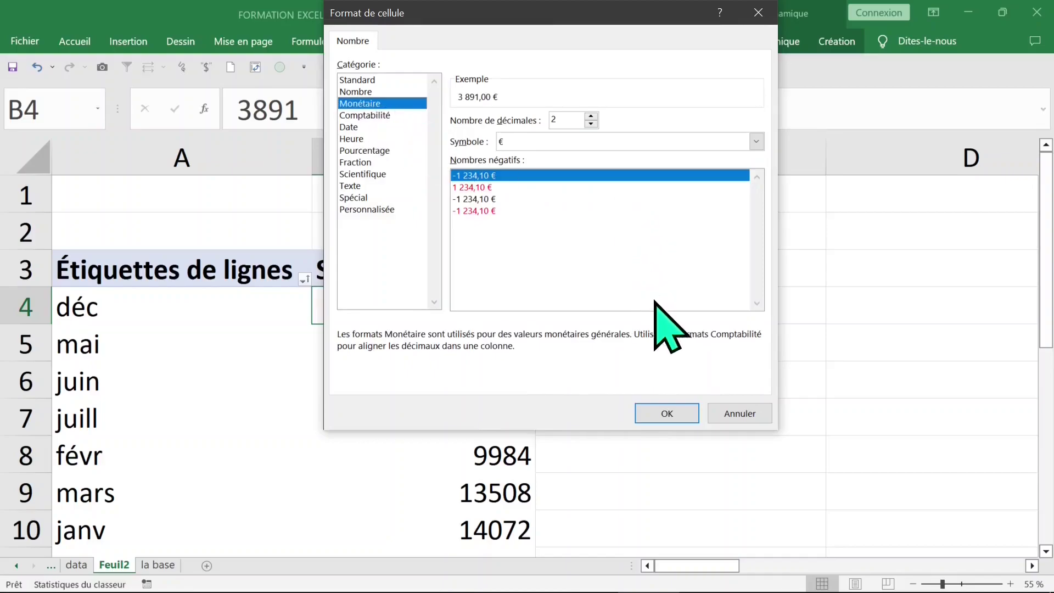
pyautogui.click(668, 415)
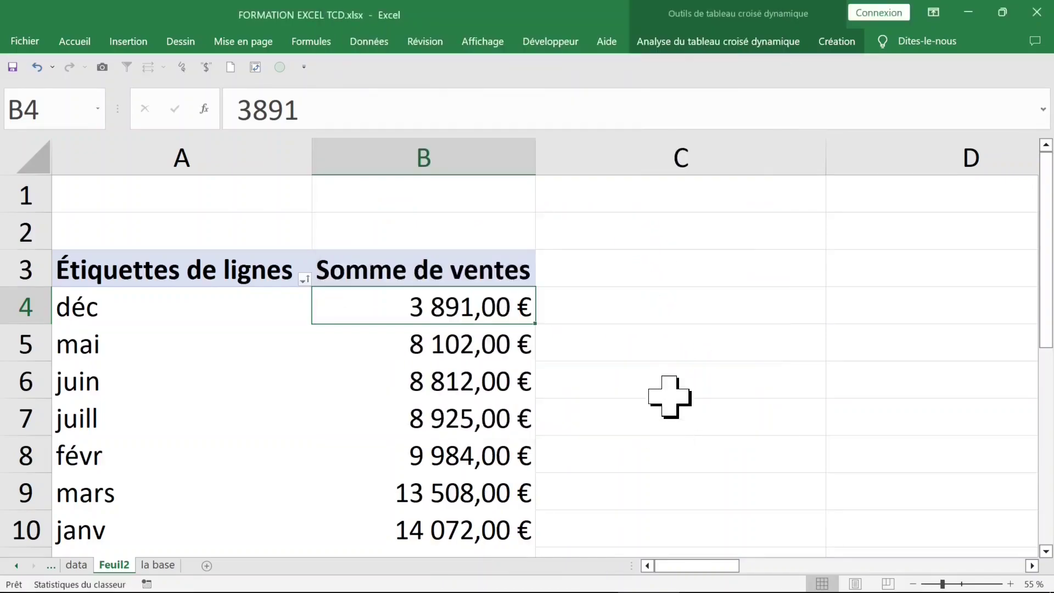
pyautogui.scroll(-2, 671, 371)
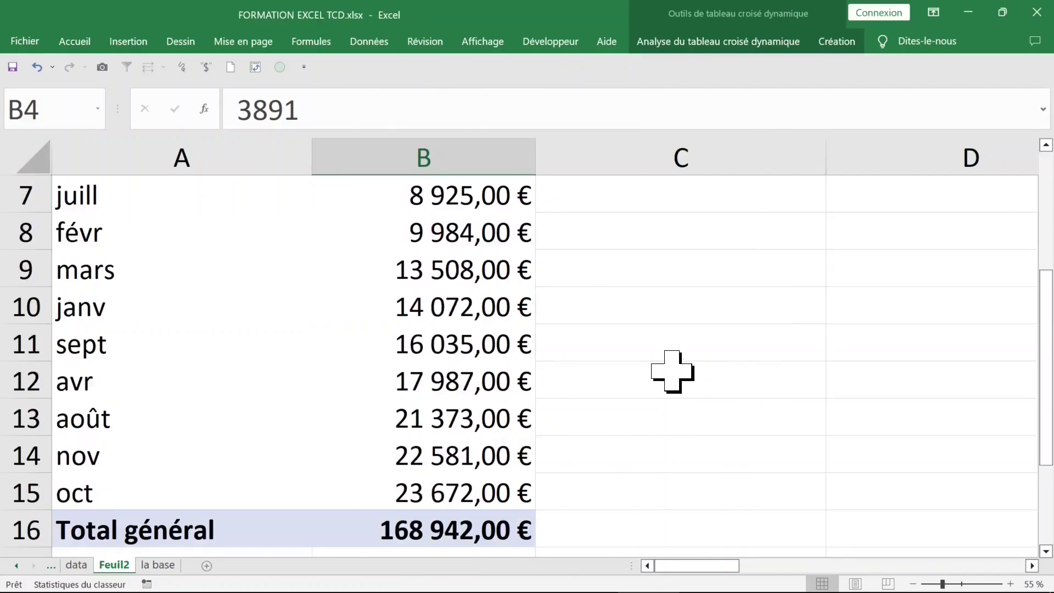
pyautogui.scroll(2, 671, 372)
# - Set the currency format to 0 decimal places, giving values like 3 891 €
pyautogui.rightClick(438, 317)
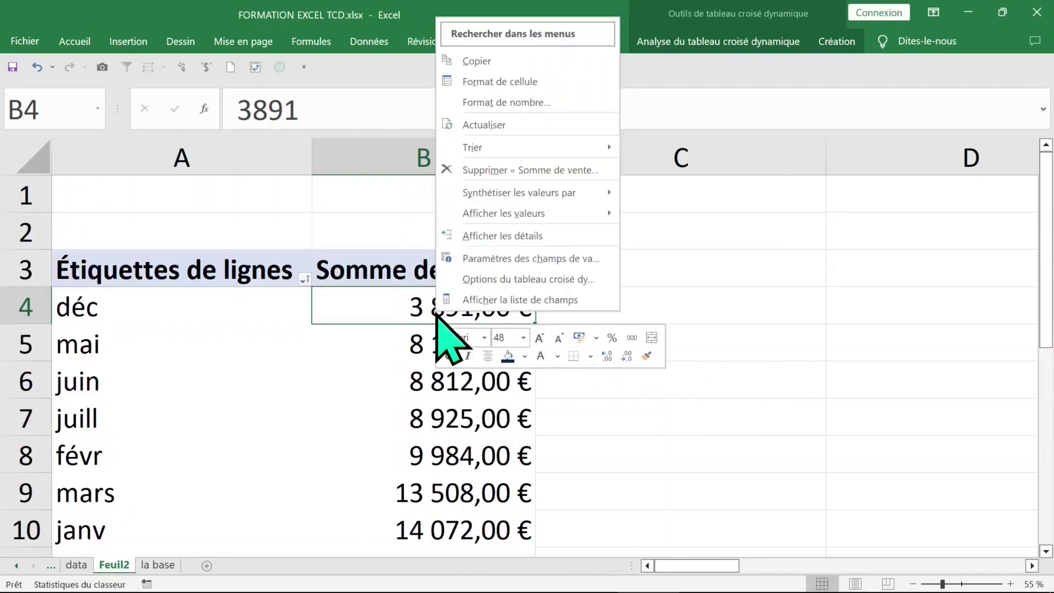
pyautogui.click(532, 104)
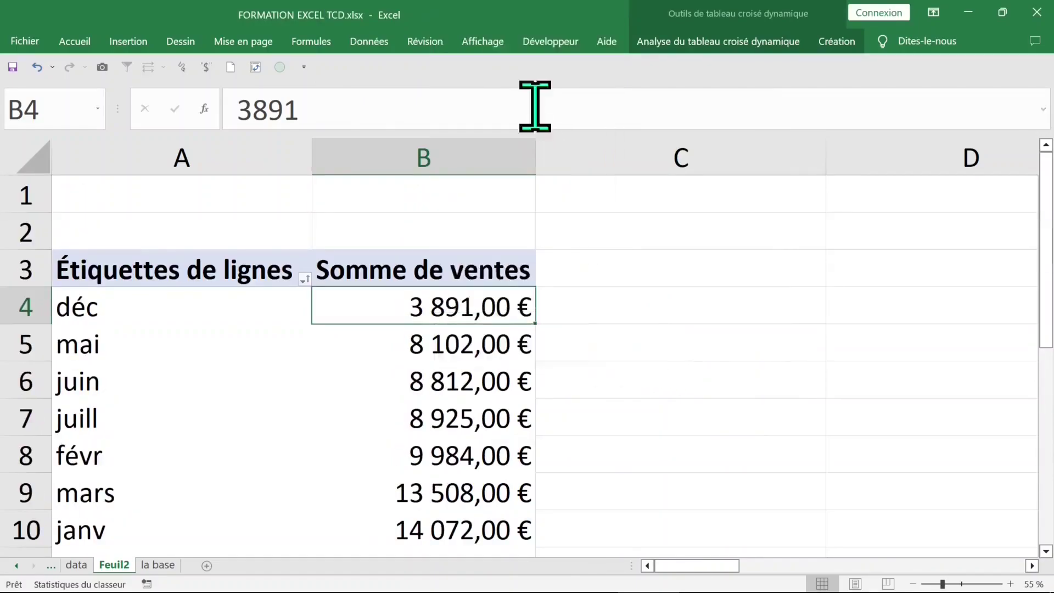
pyautogui.click(574, 124)
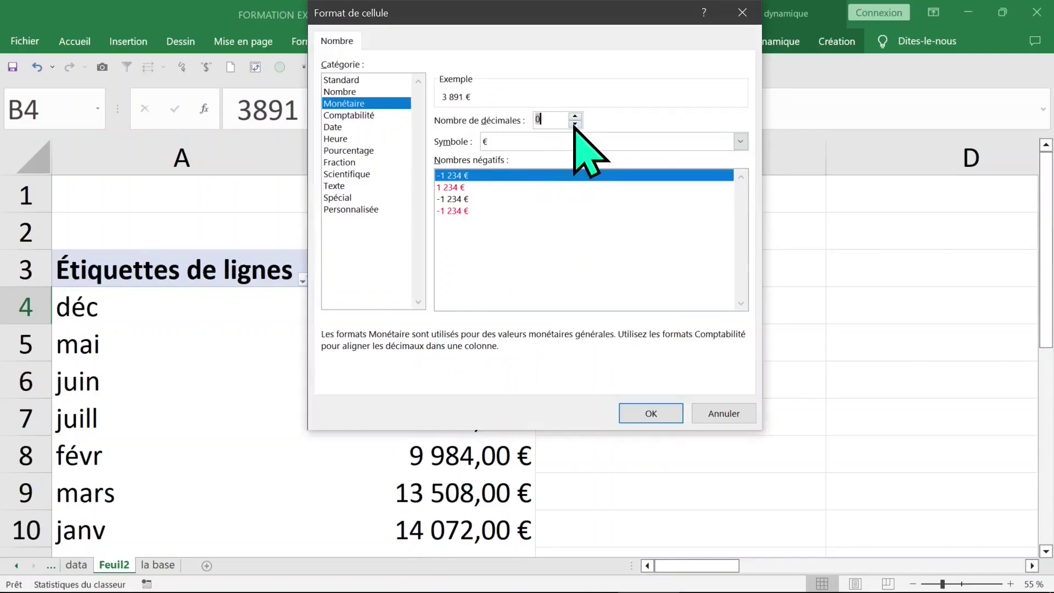
pyautogui.click(649, 413)
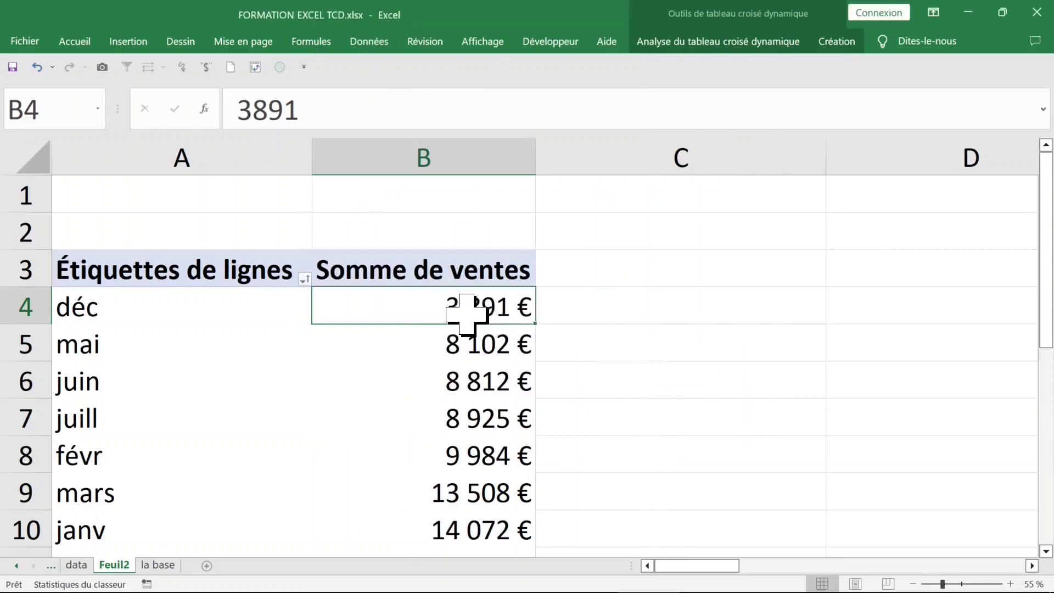
pyautogui.scroll(-1, 464, 315)
pyautogui.scroll(1, 464, 316)
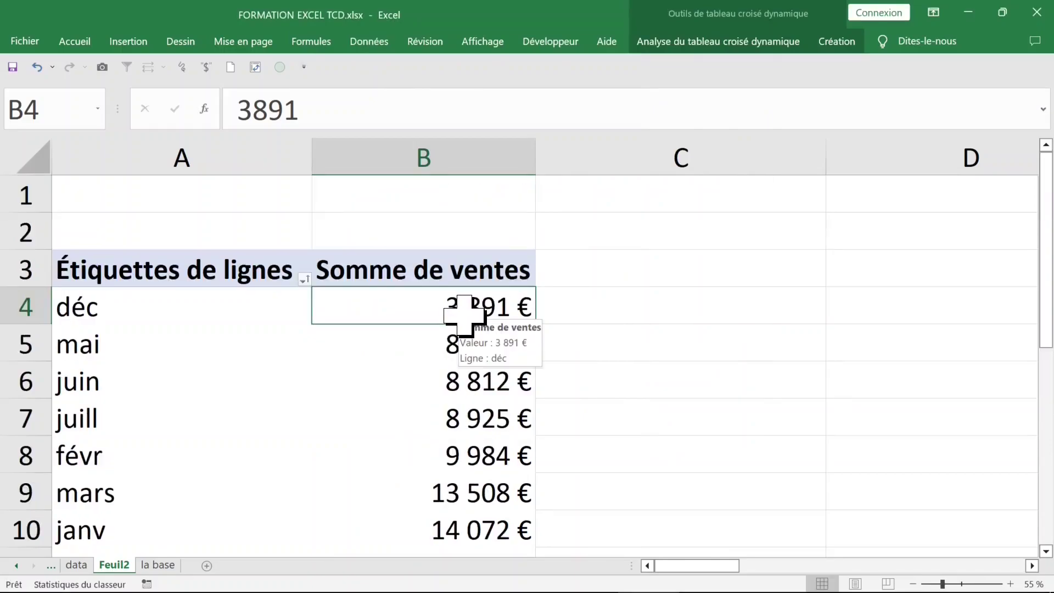
# - Summarize ventes by Max, then by Min, showing each month's smallest sale, e.g. févr 171 €
pyautogui.rightClick(403, 297)
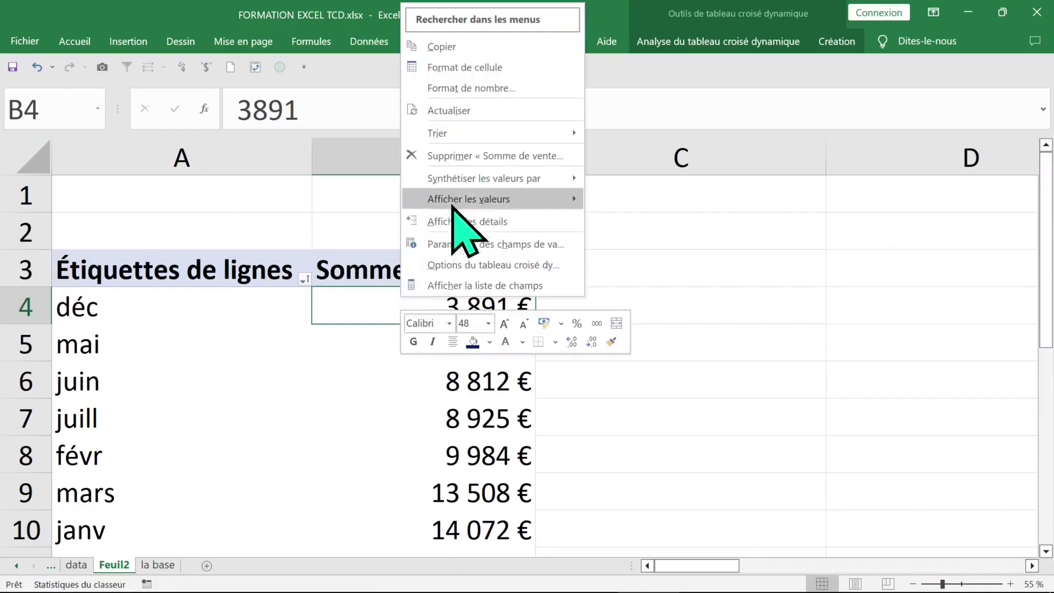
pyautogui.moveTo(484, 177)
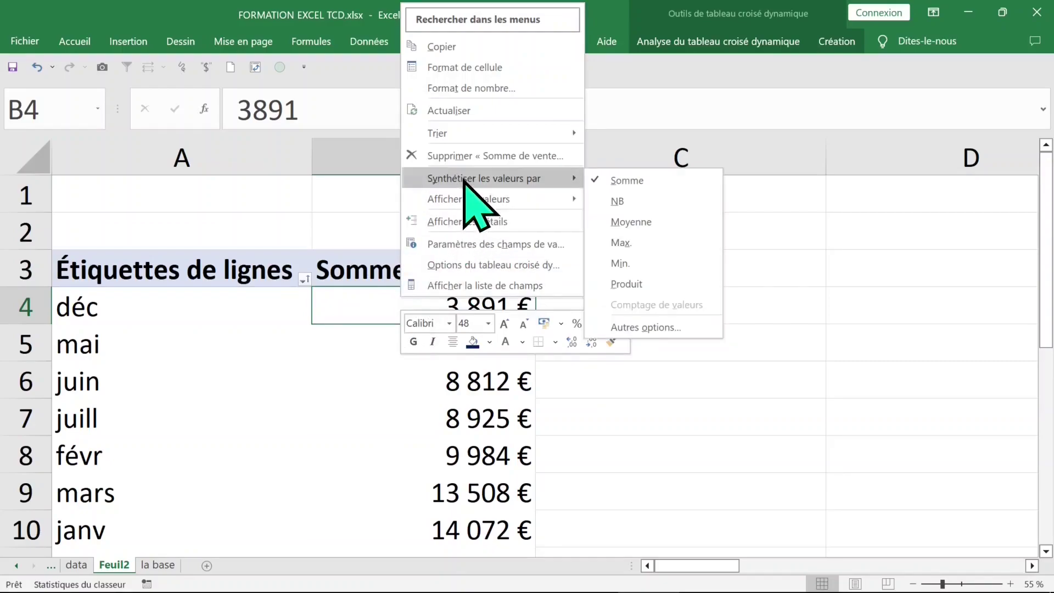
pyautogui.click(658, 242)
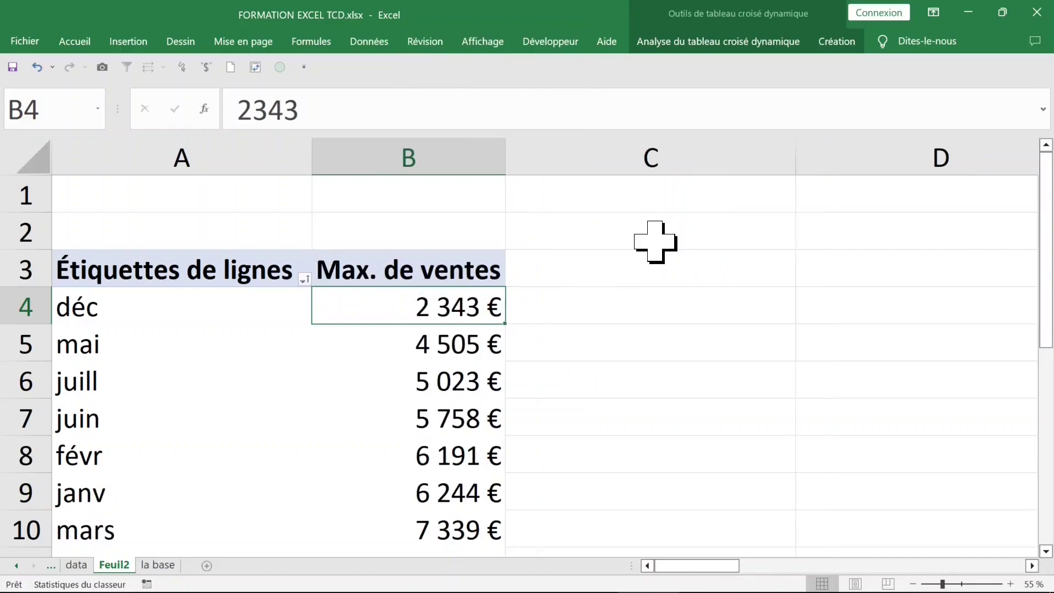
pyautogui.rightClick(427, 267)
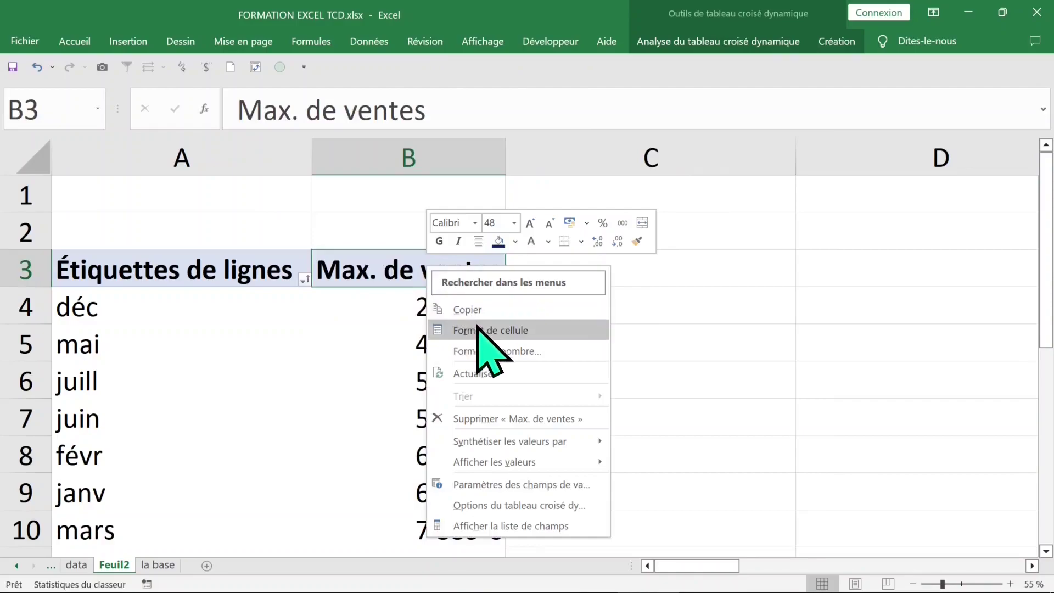
pyautogui.moveTo(508, 441)
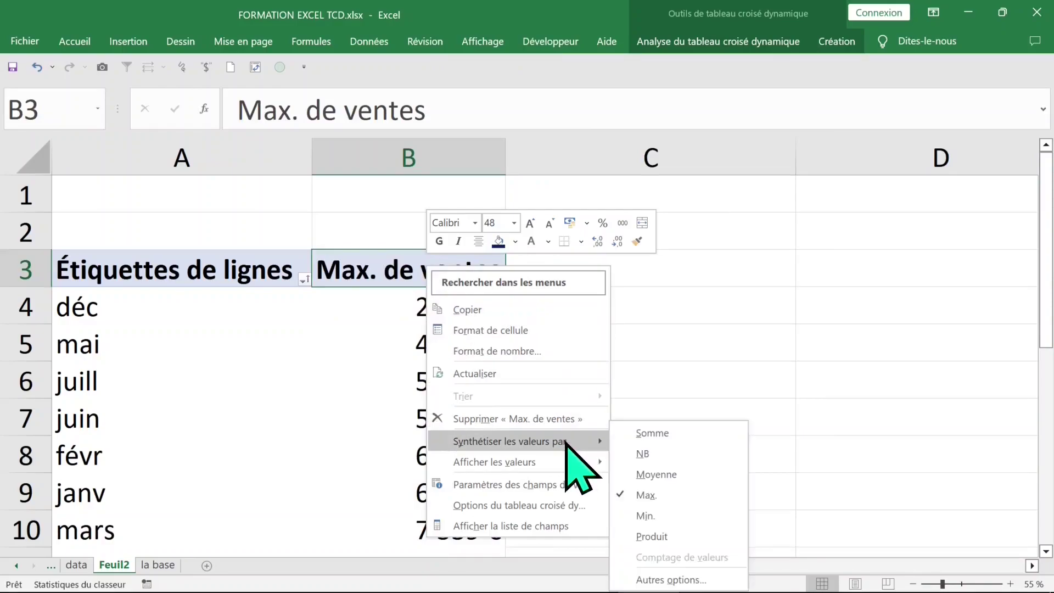
pyautogui.click(677, 515)
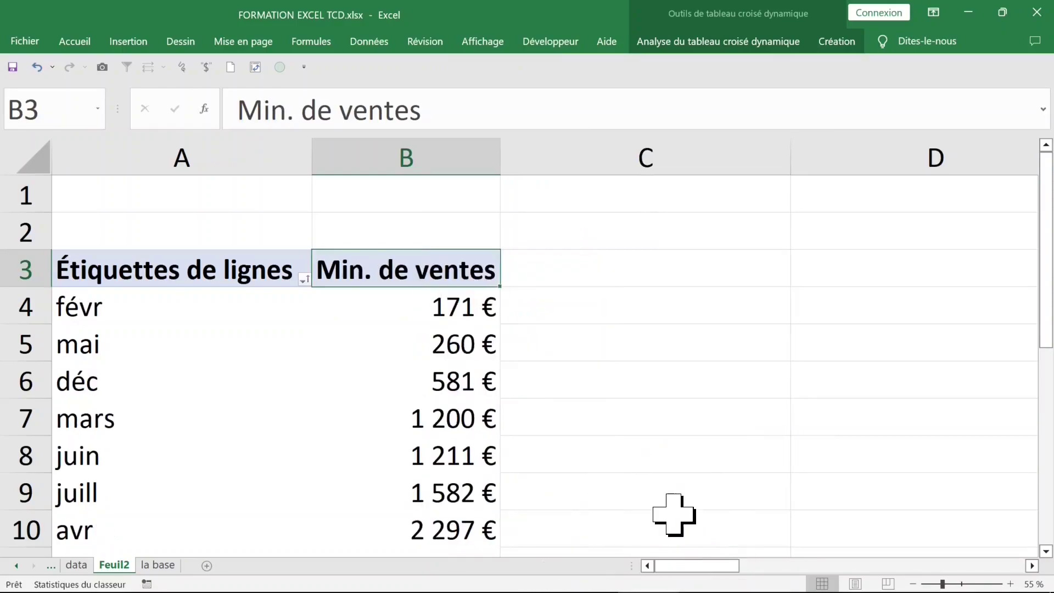
pyautogui.click(406, 293)
pyautogui.click(217, 309)
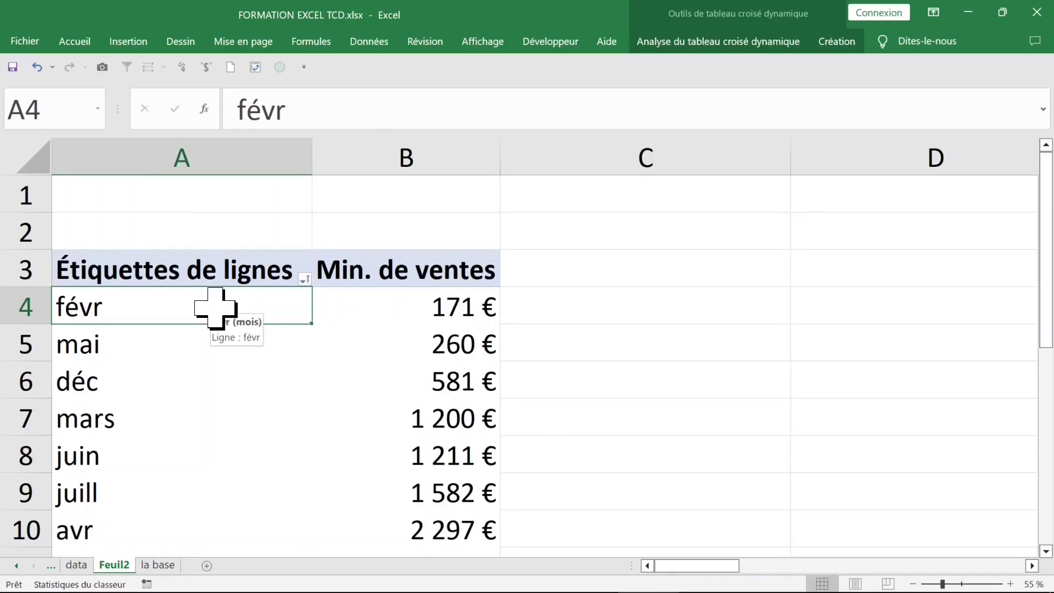
pyautogui.click(704, 49)
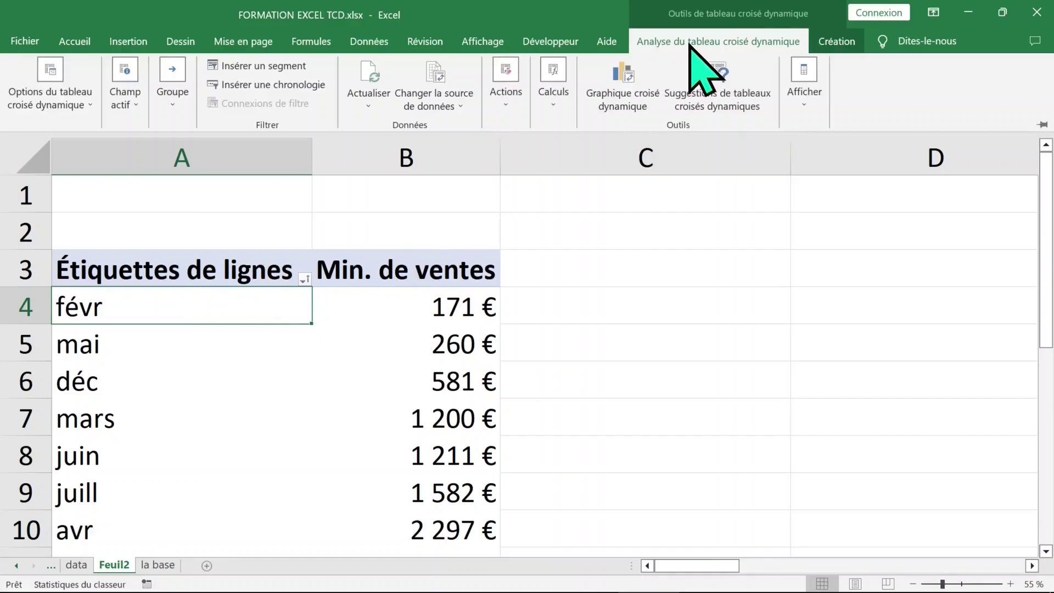
# - Add Nom vendeur as the column field, splitting minimums across Vendeur 1, 2 and 3
pyautogui.click(804, 102)
pyautogui.click(804, 161)
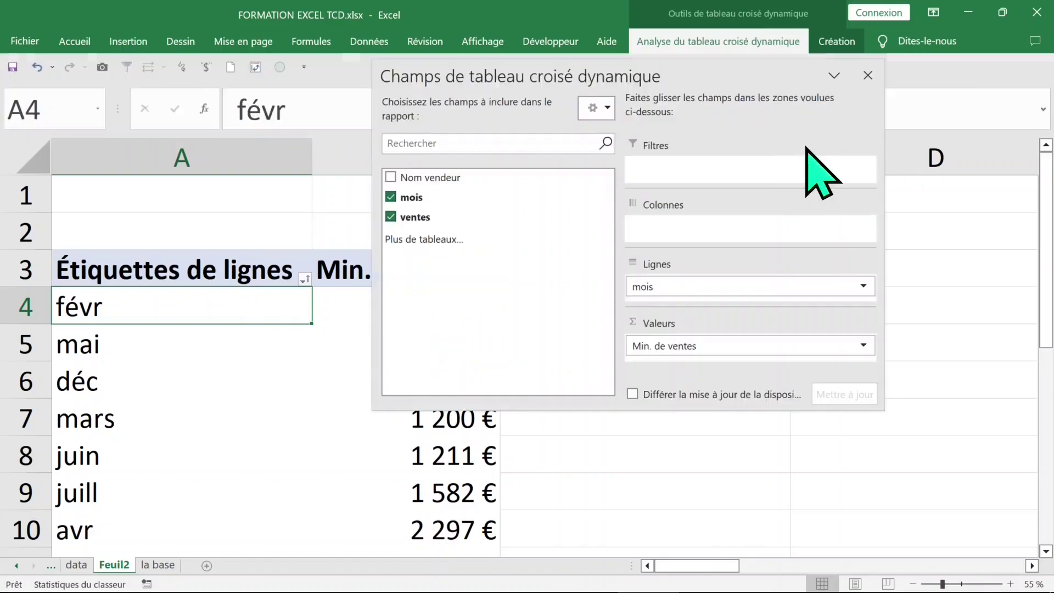
pyautogui.moveTo(458, 177)
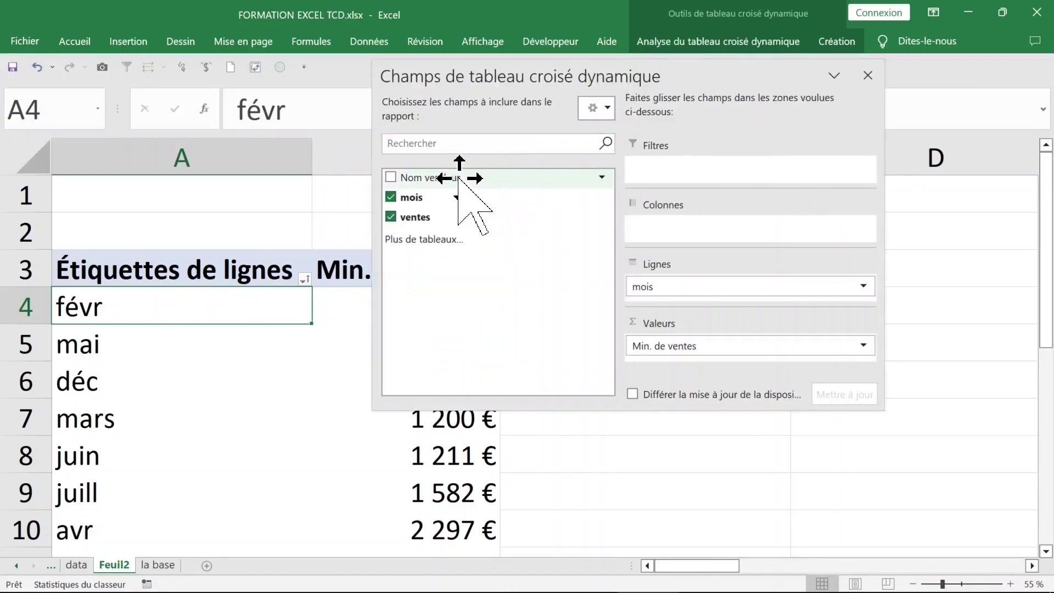
pyautogui.moveTo(459, 177)
pyautogui.mouseDown()
pyautogui.moveTo(676, 244)
pyautogui.moveTo(691, 230)
pyautogui.mouseUp()
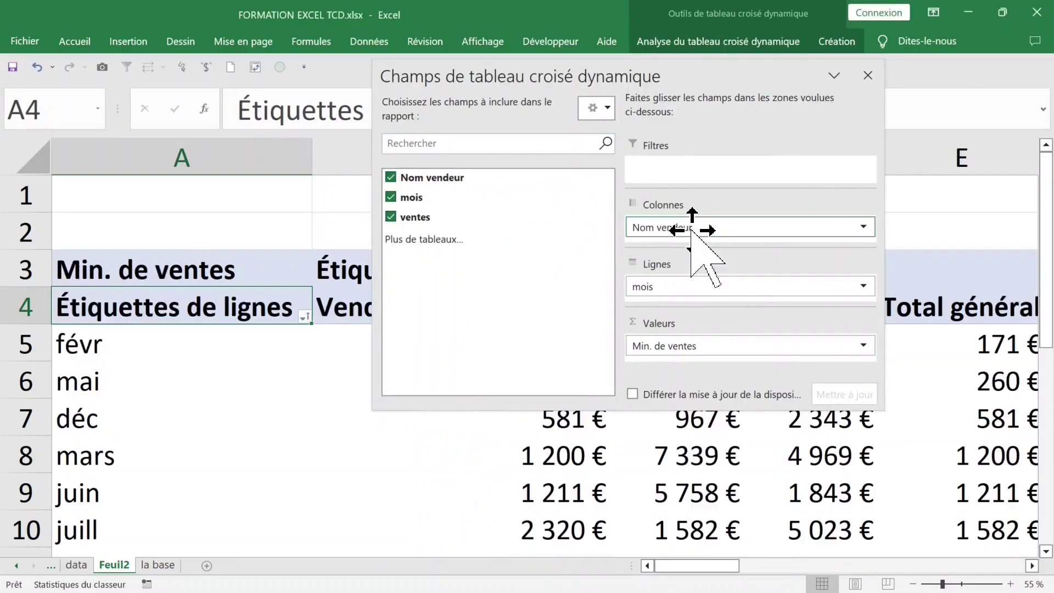
pyautogui.click(867, 75)
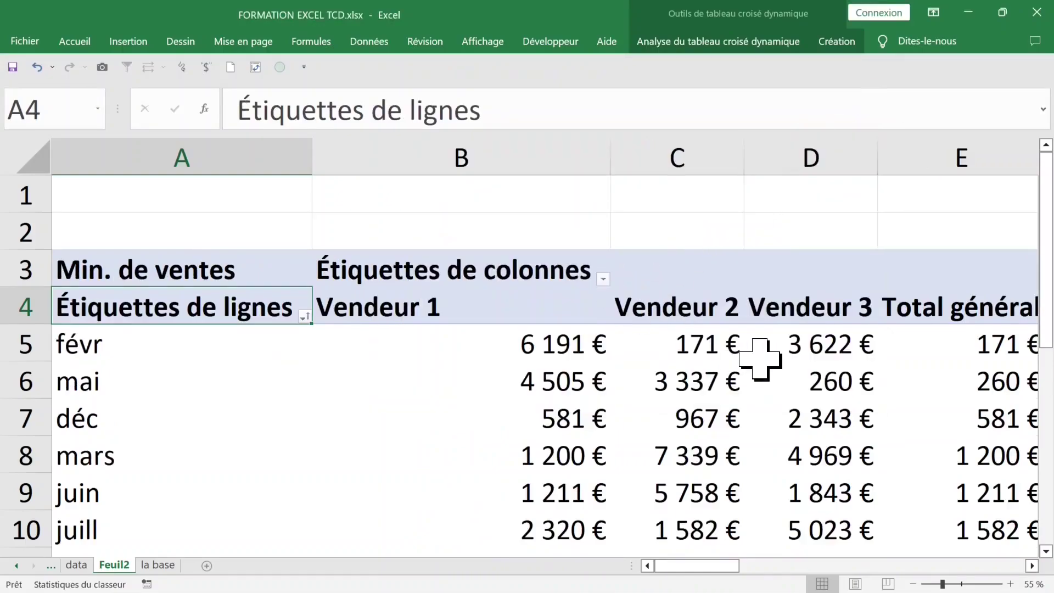
pyautogui.click(506, 348)
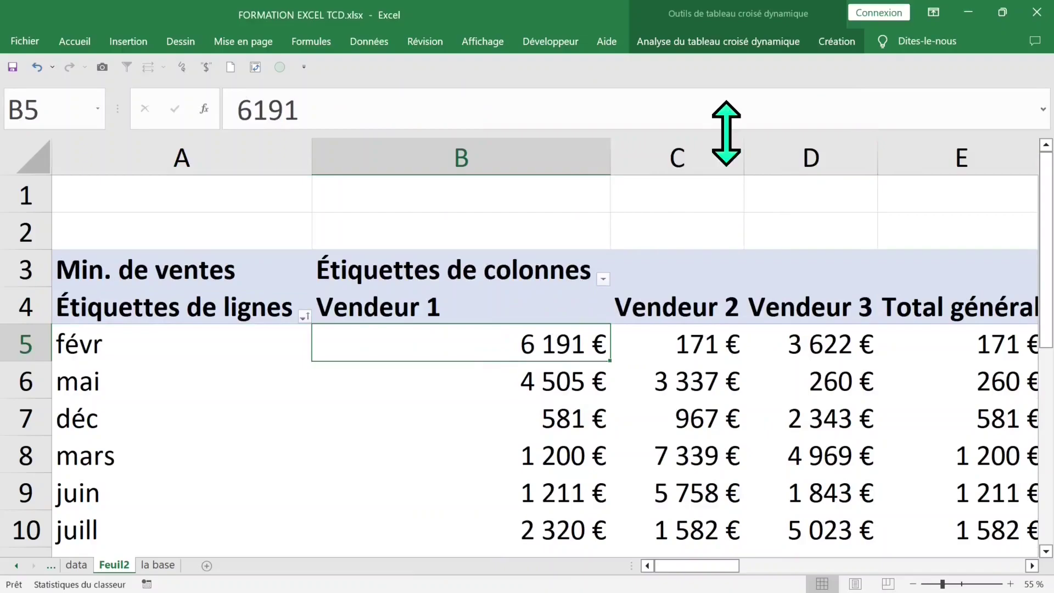
pyautogui.click(697, 41)
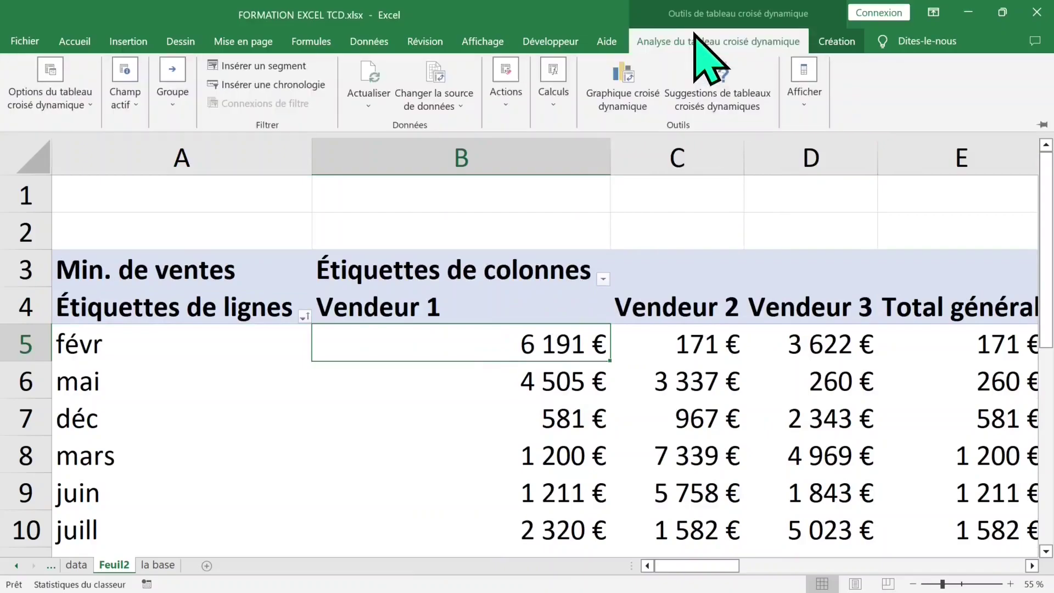
pyautogui.click(836, 42)
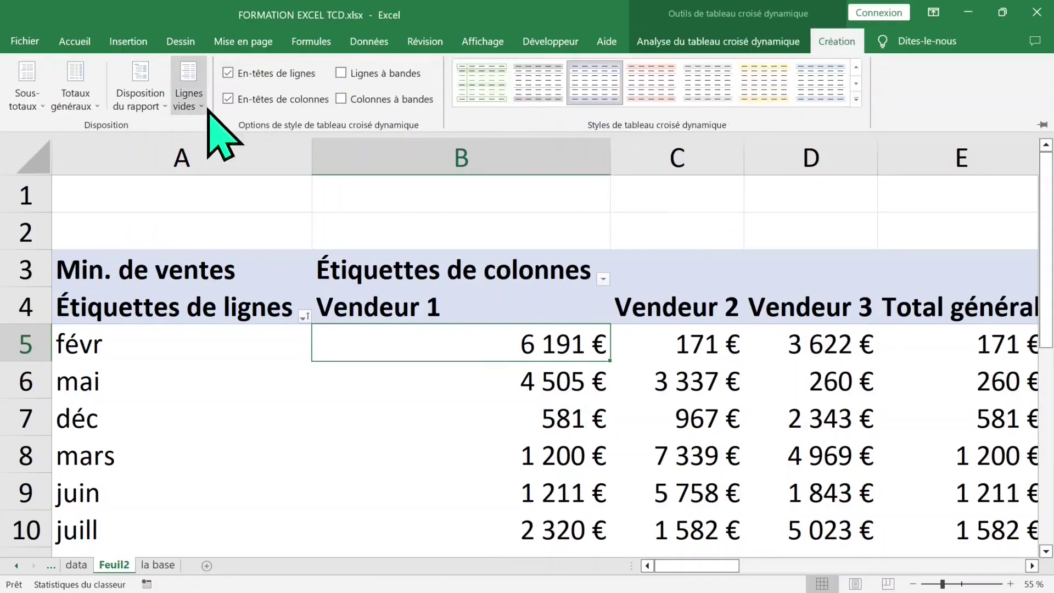
pyautogui.click(158, 107)
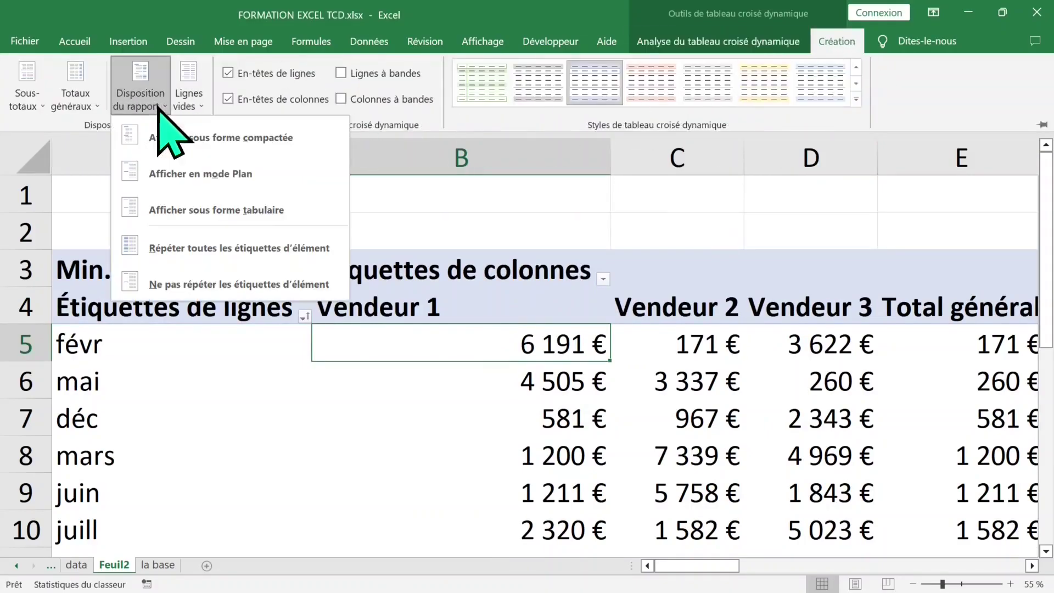
pyautogui.click(171, 209)
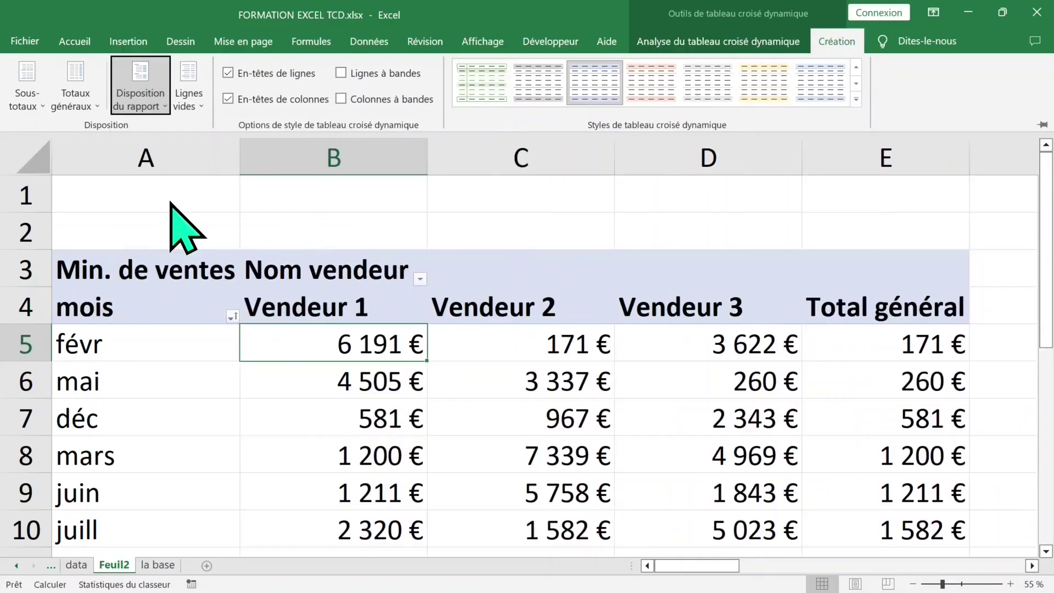
pyautogui.click(320, 233)
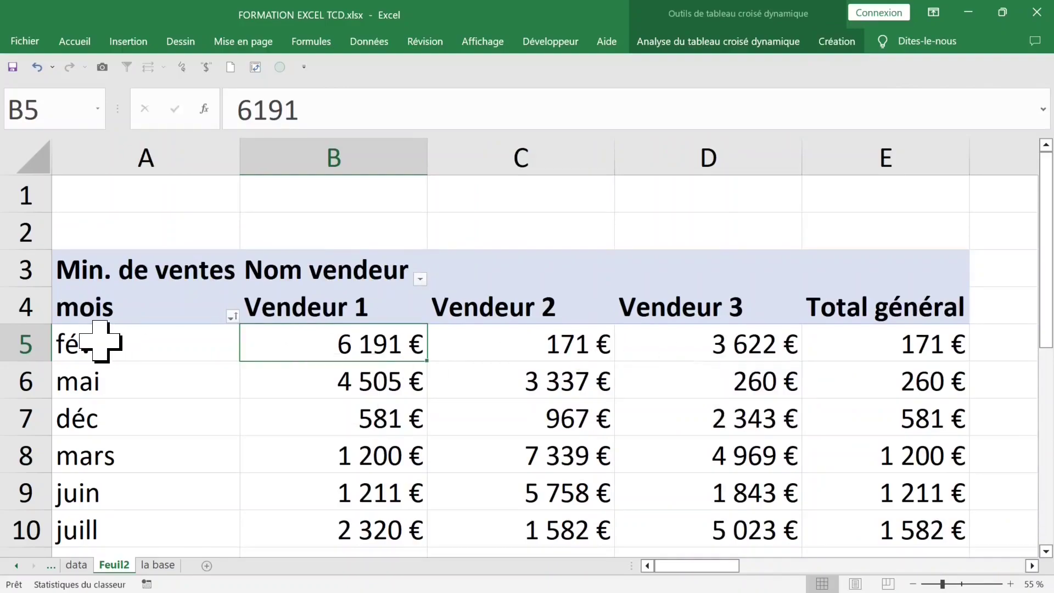
pyautogui.click(17, 341)
pyautogui.click(17, 379)
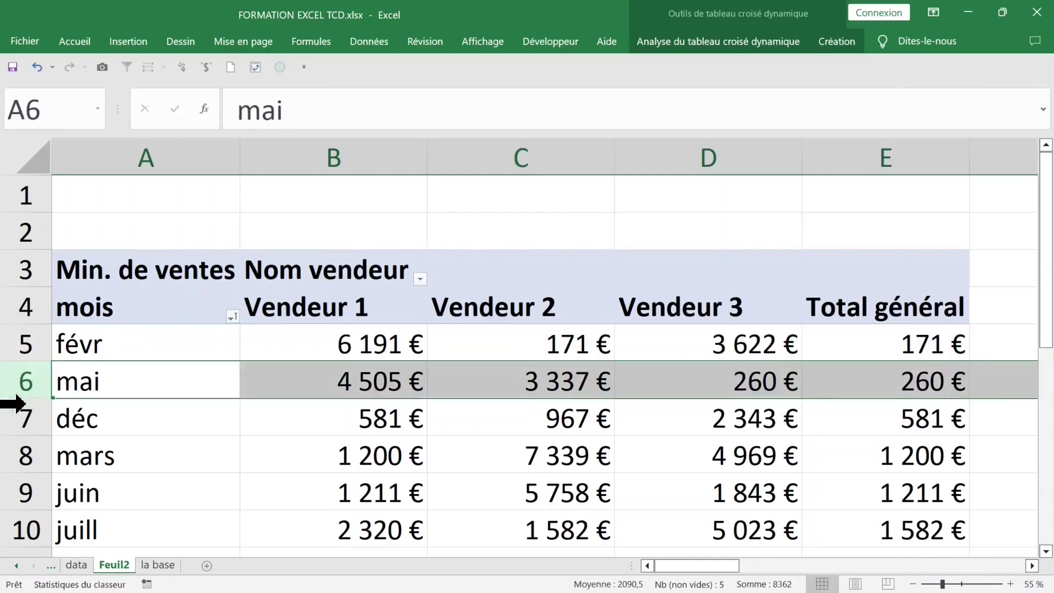
pyautogui.scroll(-2, 396, 239)
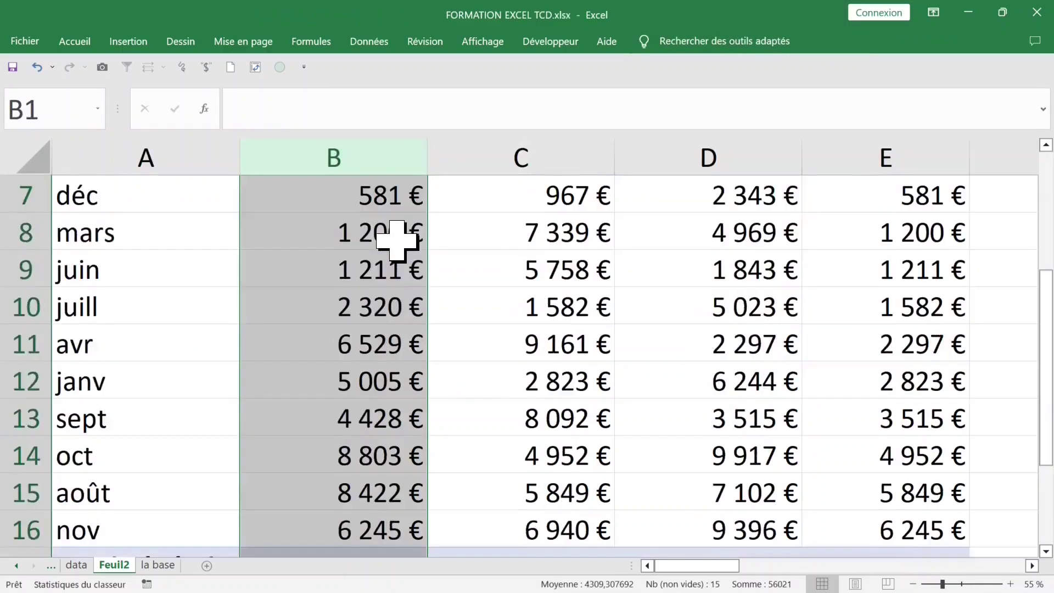
pyautogui.scroll(-3, 395, 236)
pyautogui.click(373, 235)
pyautogui.click(532, 241)
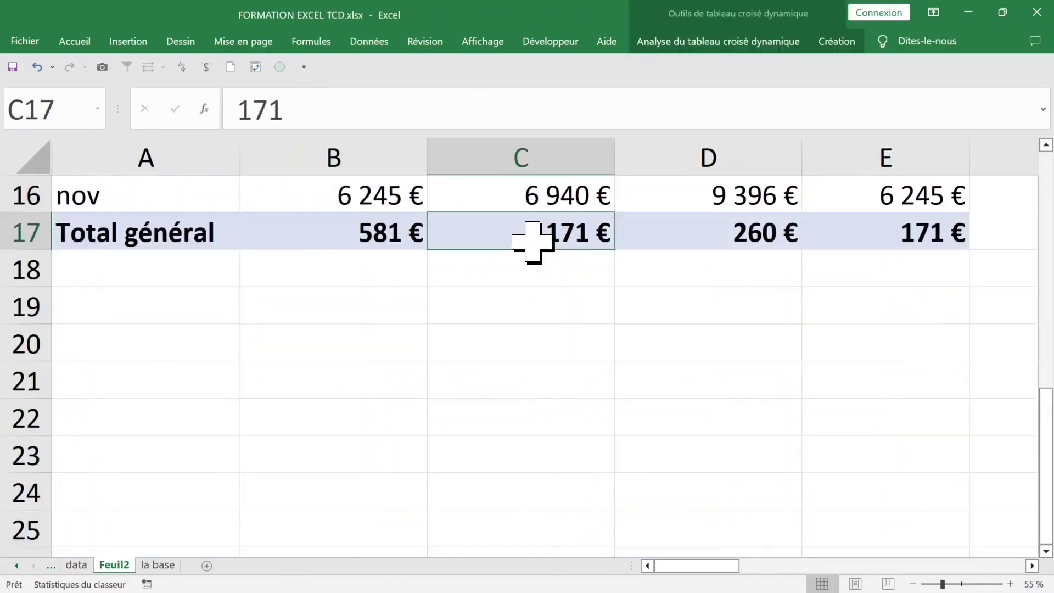
pyautogui.scroll(4, 566, 244)
pyautogui.scroll(1, 568, 241)
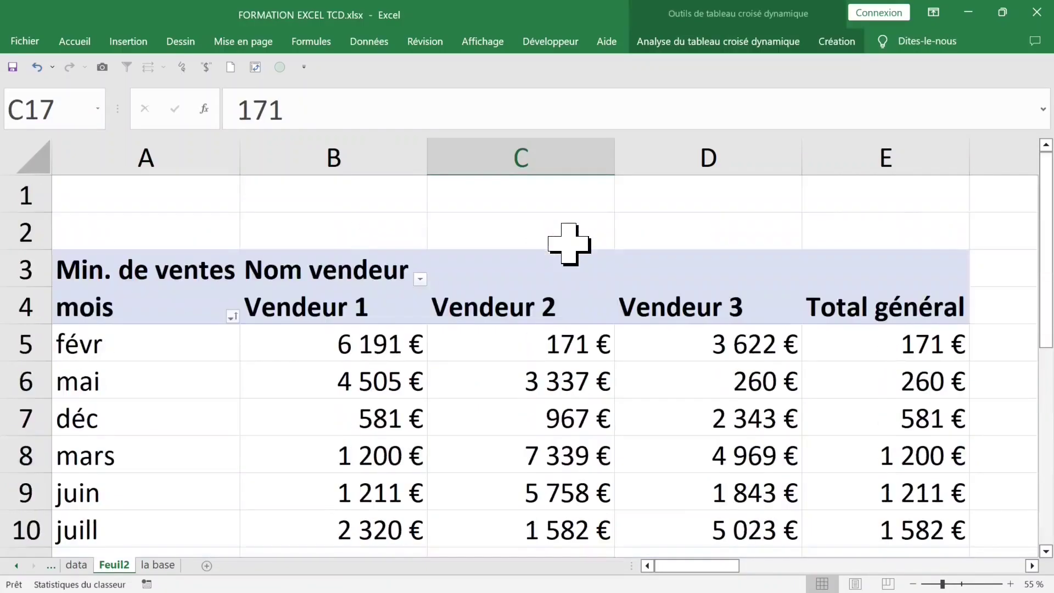
pyautogui.click(174, 266)
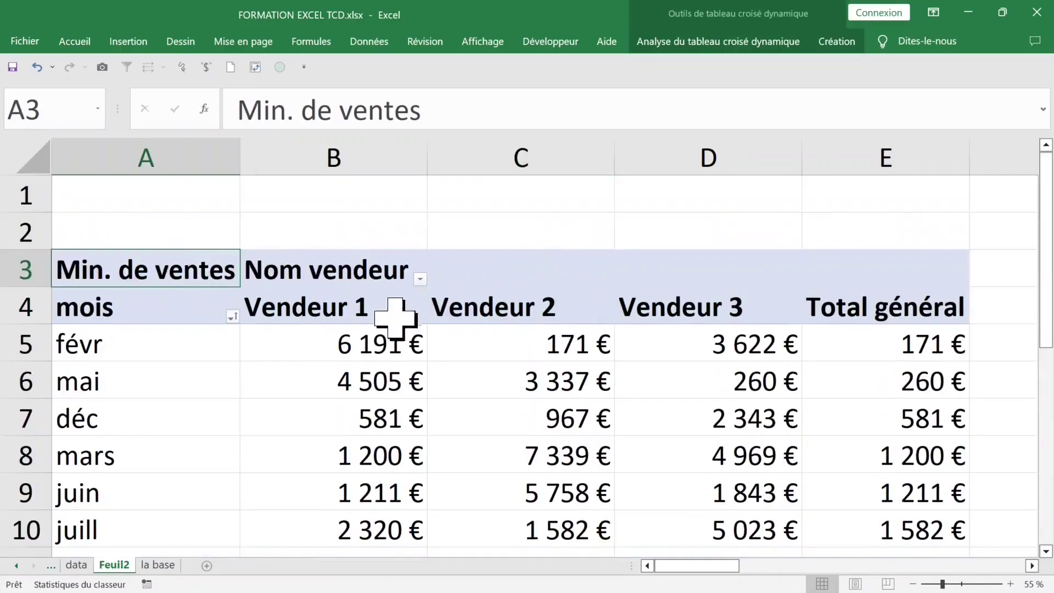
# - Switch the pivot's value summary from Min to Somme
pyautogui.click(378, 343)
pyautogui.rightClick(378, 343)
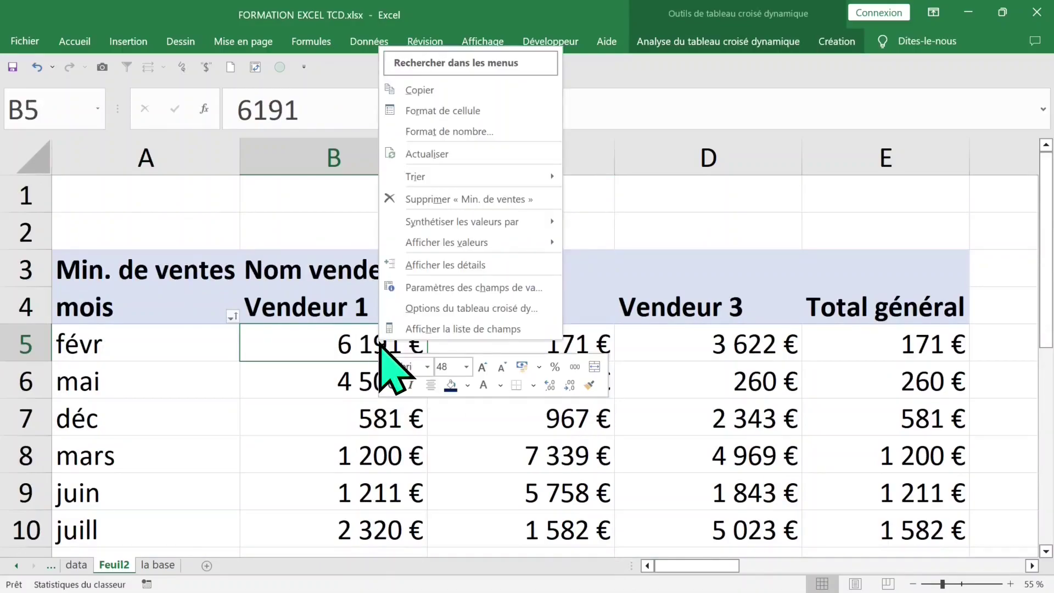
pyautogui.moveTo(462, 221)
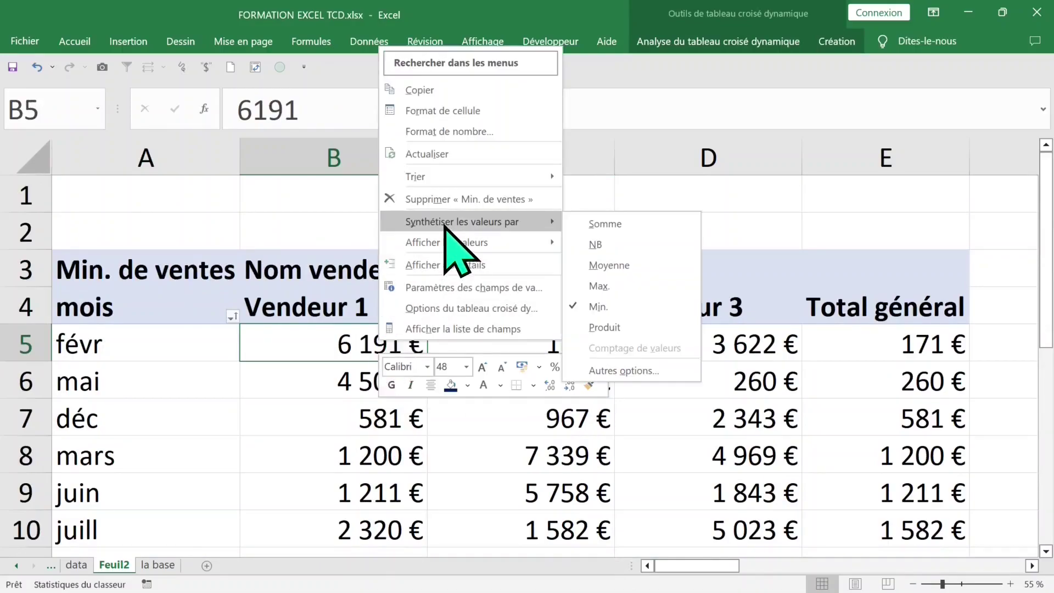
pyautogui.click(622, 224)
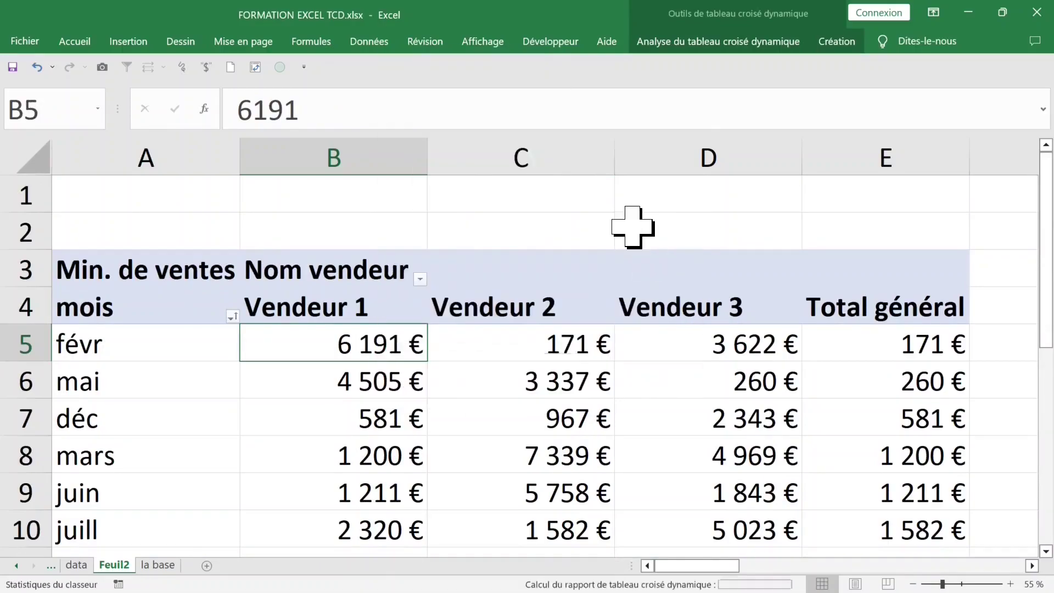
pyautogui.scroll(-3, 567, 272)
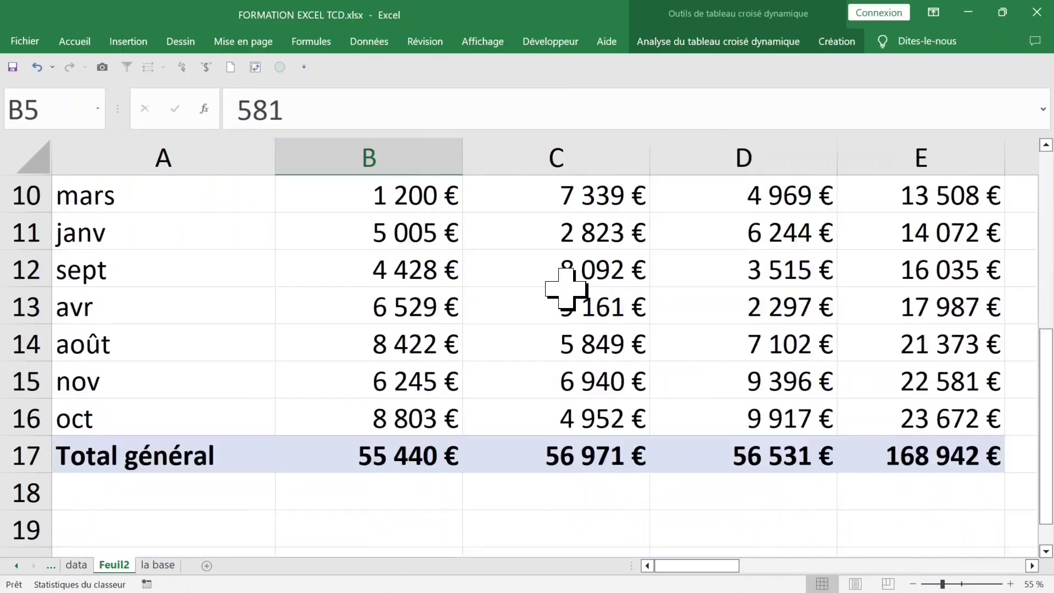
pyautogui.scroll(-1, 565, 285)
pyautogui.scroll(4, 565, 286)
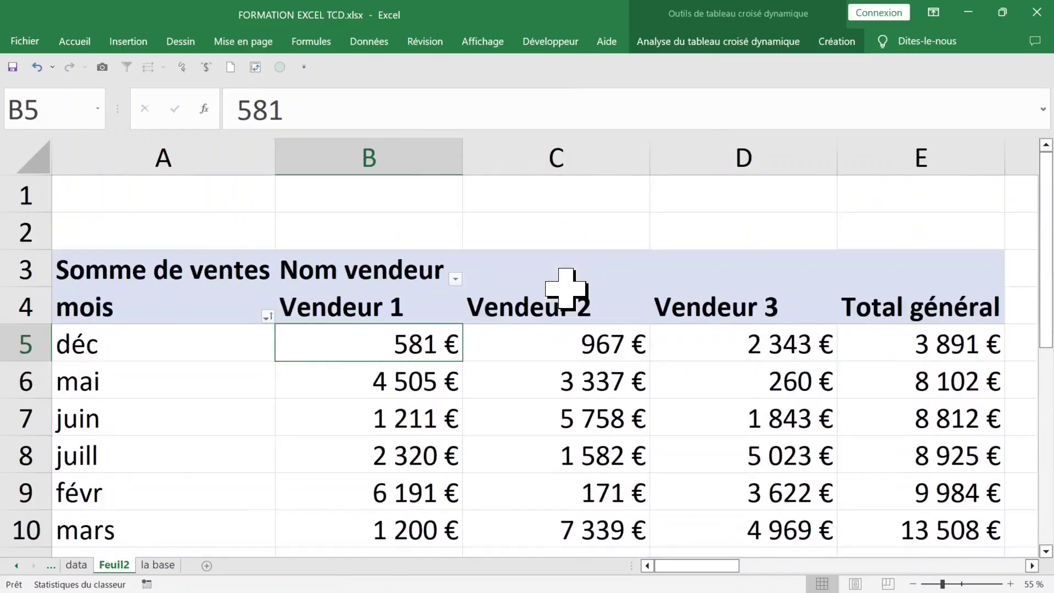
# - Review the per-vendeur sums, including Vendeur 2's total and the 168 942 € grand total
pyautogui.scroll(-1, 565, 288)
pyautogui.scroll(-2, 565, 289)
pyautogui.scroll(-1, 565, 289)
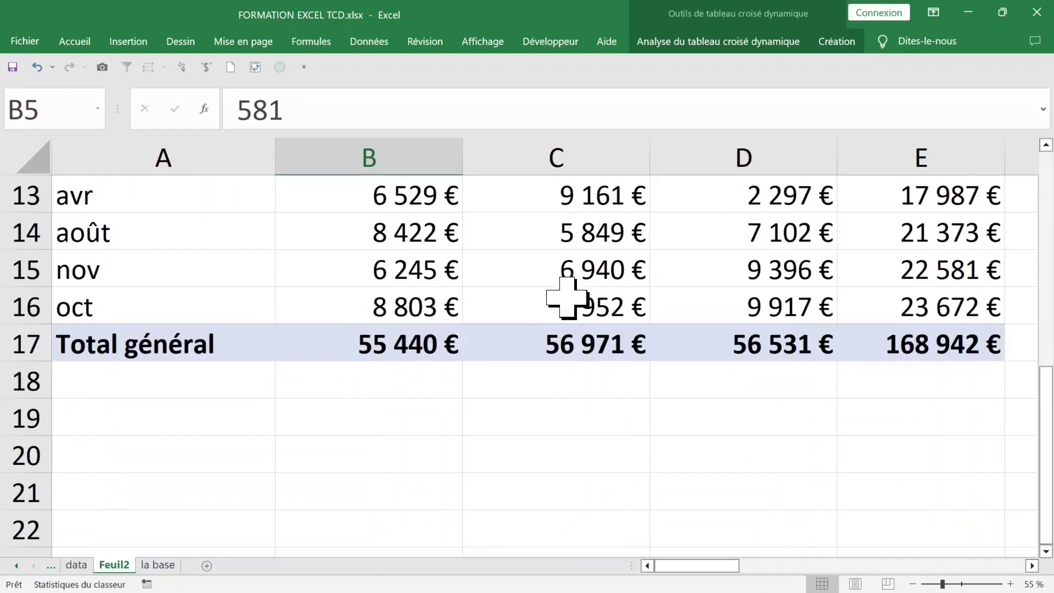
pyautogui.click(563, 333)
pyautogui.scroll(3, 631, 310)
pyautogui.scroll(1, 633, 315)
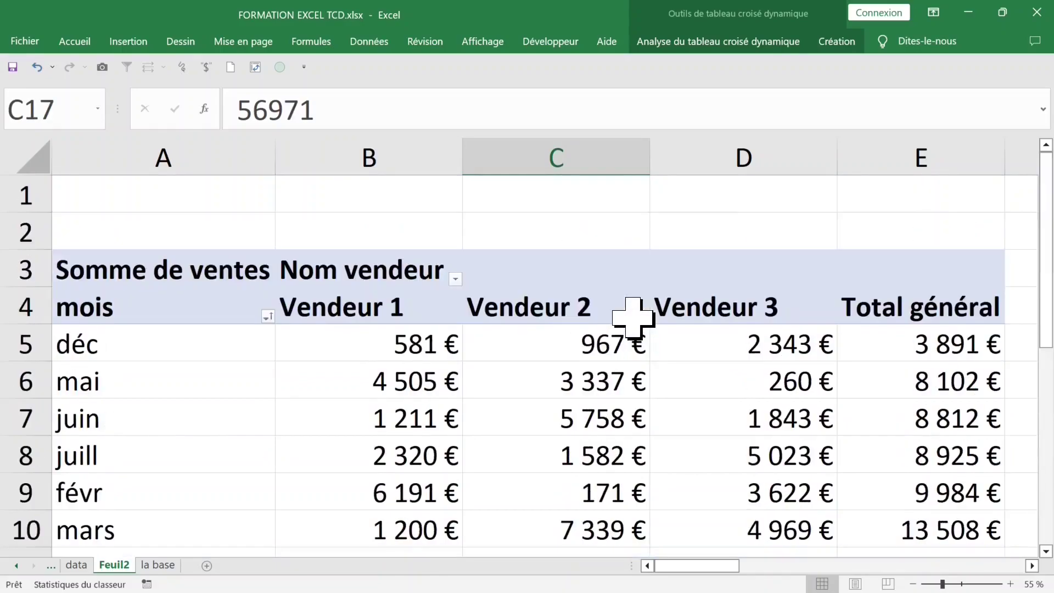
pyautogui.scroll(-3, 631, 316)
pyautogui.scroll(-1, 631, 317)
pyautogui.scroll(-1, 631, 317)
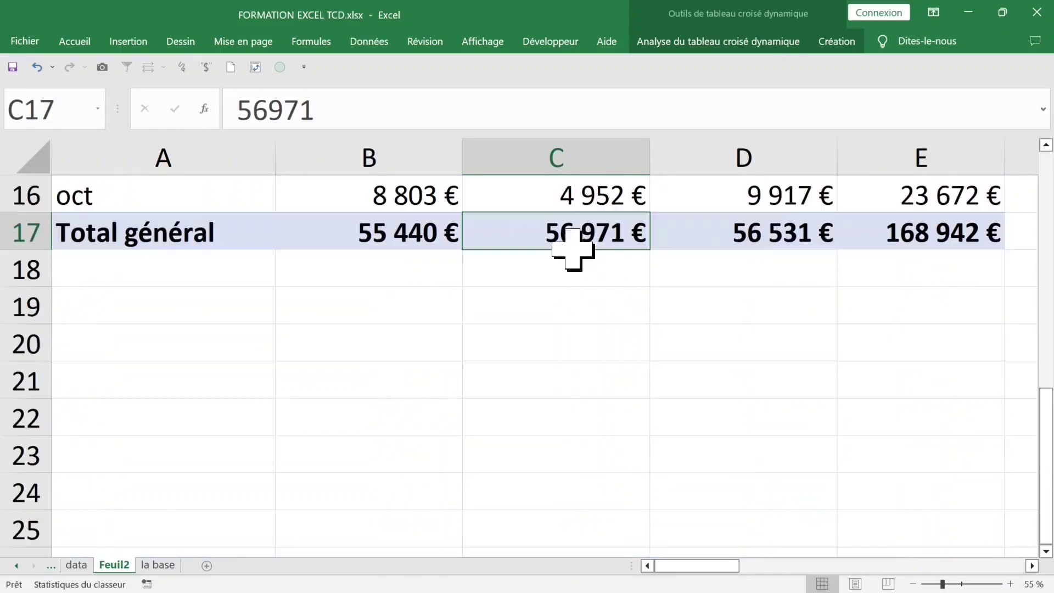
pyautogui.moveTo(556, 232)
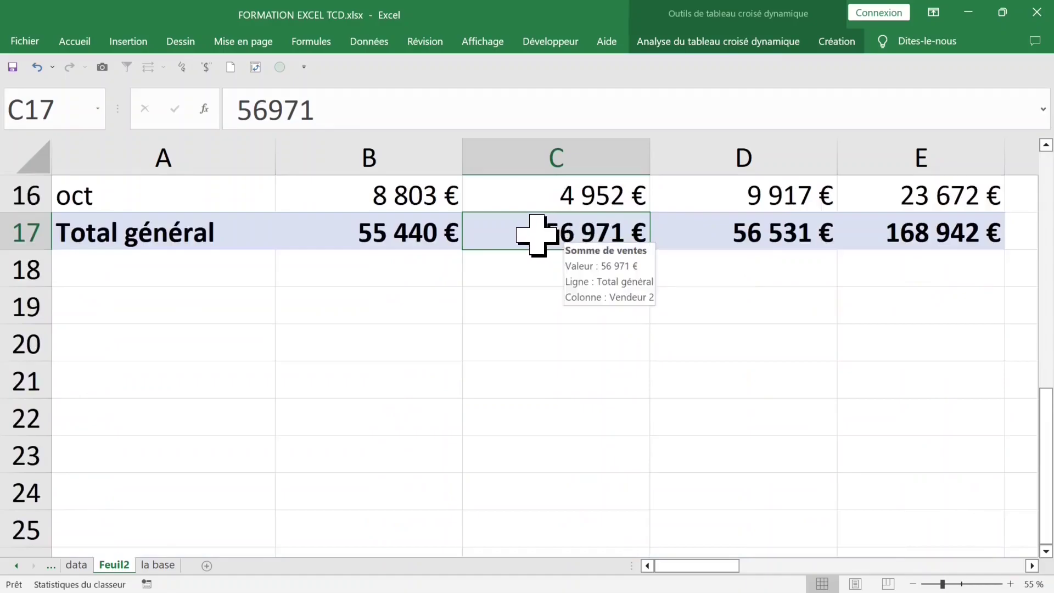
pyautogui.doubleClick(536, 235)
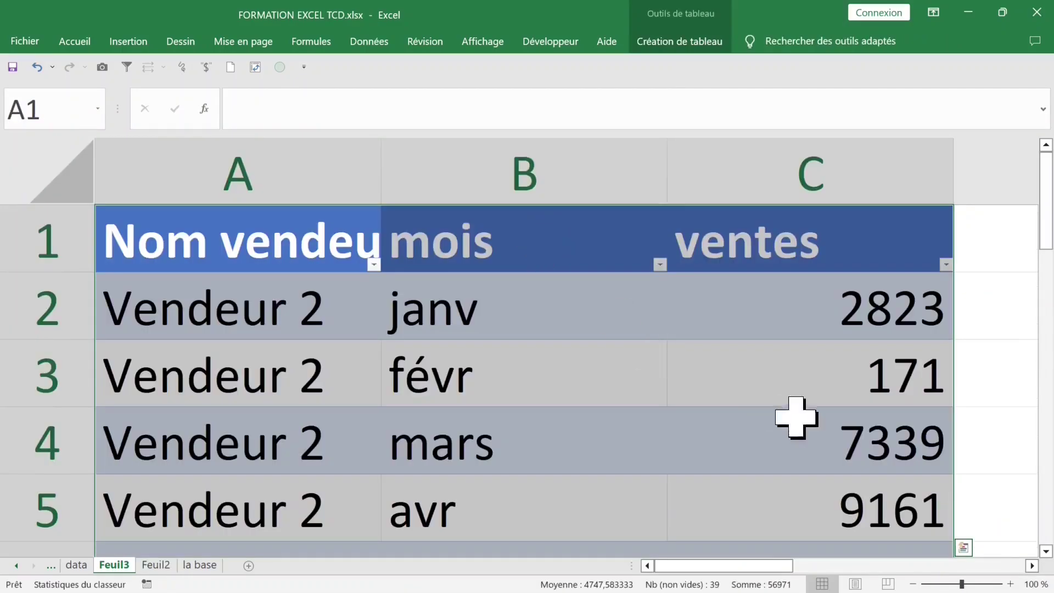
pyautogui.doubleClick(913, 584)
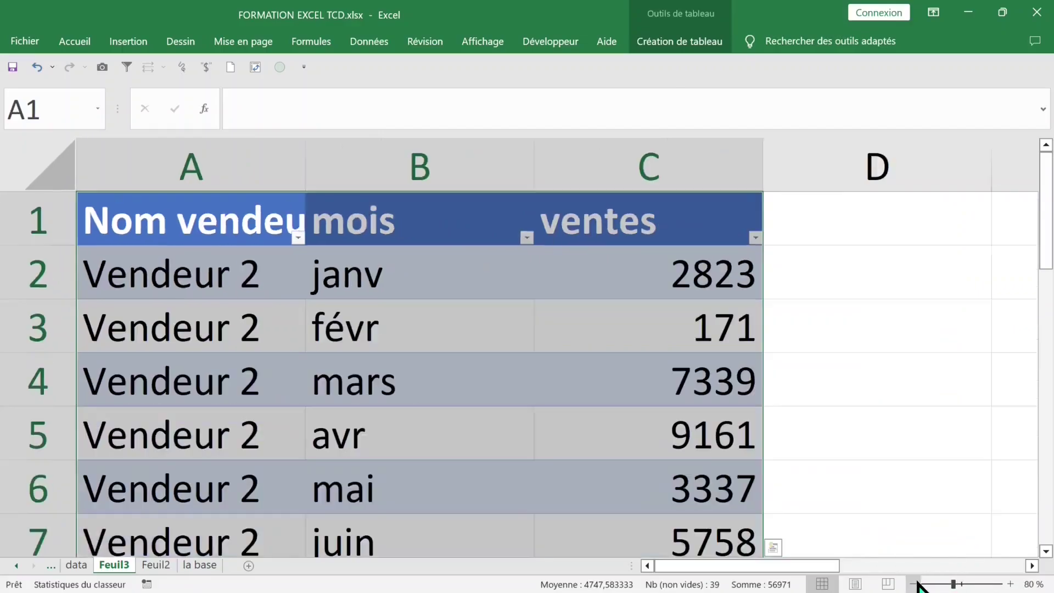
pyautogui.click(914, 584)
pyautogui.click(914, 584)
pyautogui.click(914, 584)
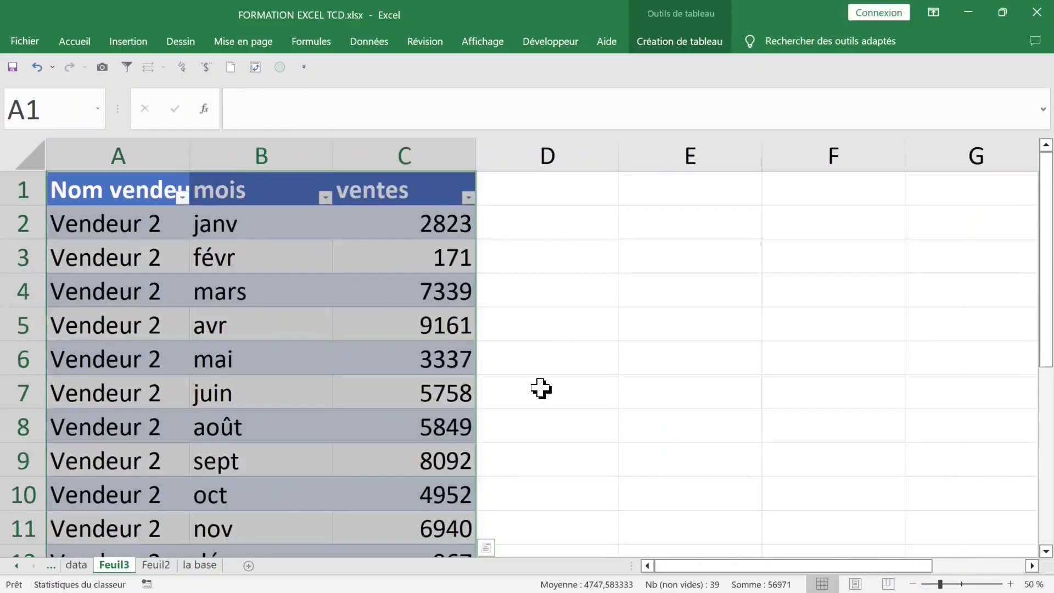
pyautogui.click(387, 293)
pyautogui.scroll(-2, 404, 323)
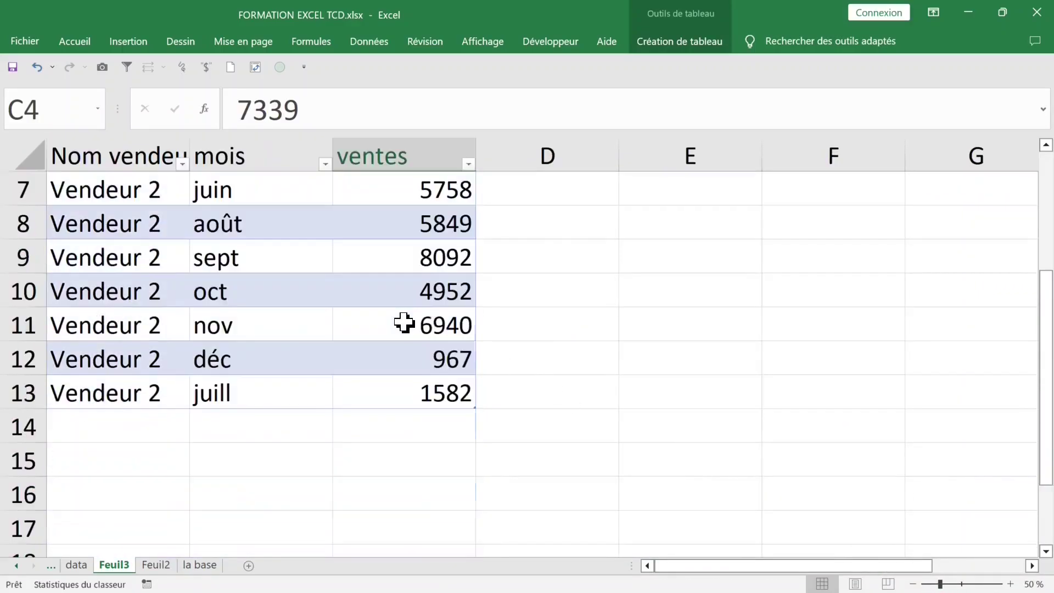
pyautogui.rightClick(117, 564)
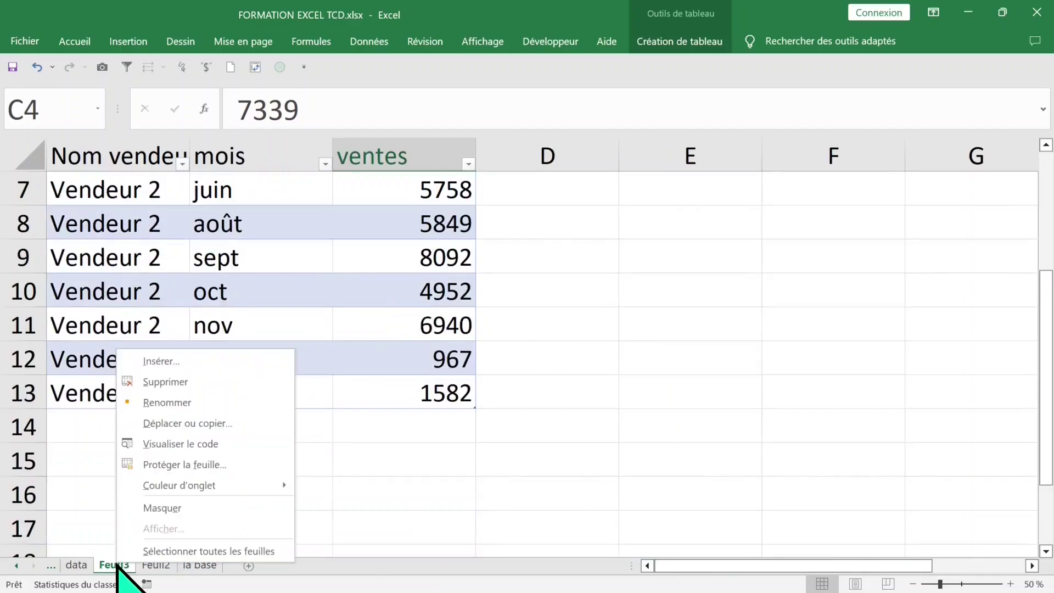
pyautogui.click(181, 383)
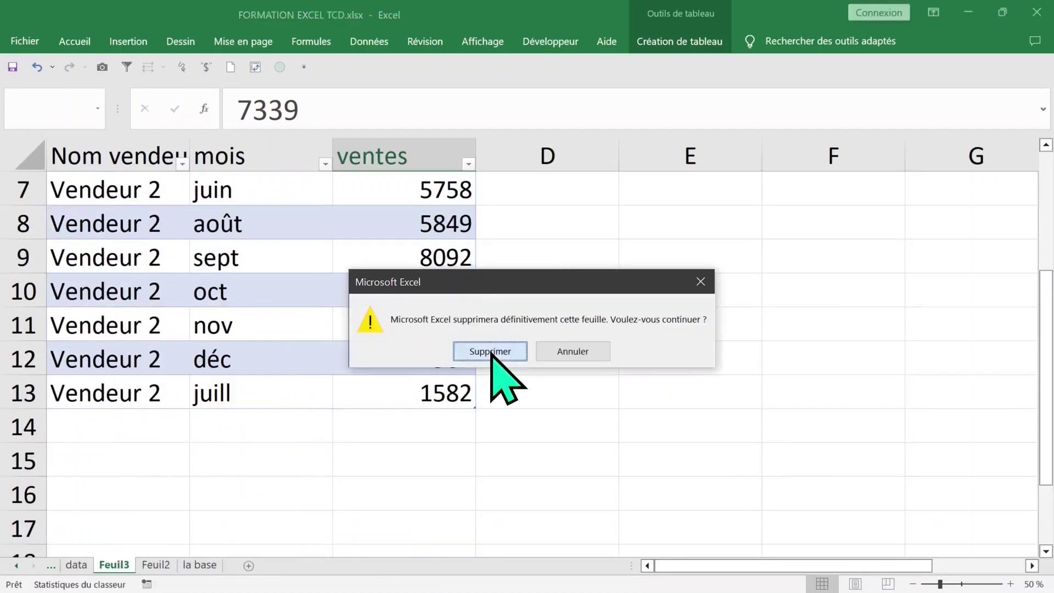
pyautogui.click(490, 351)
pyautogui.scroll(4, 427, 422)
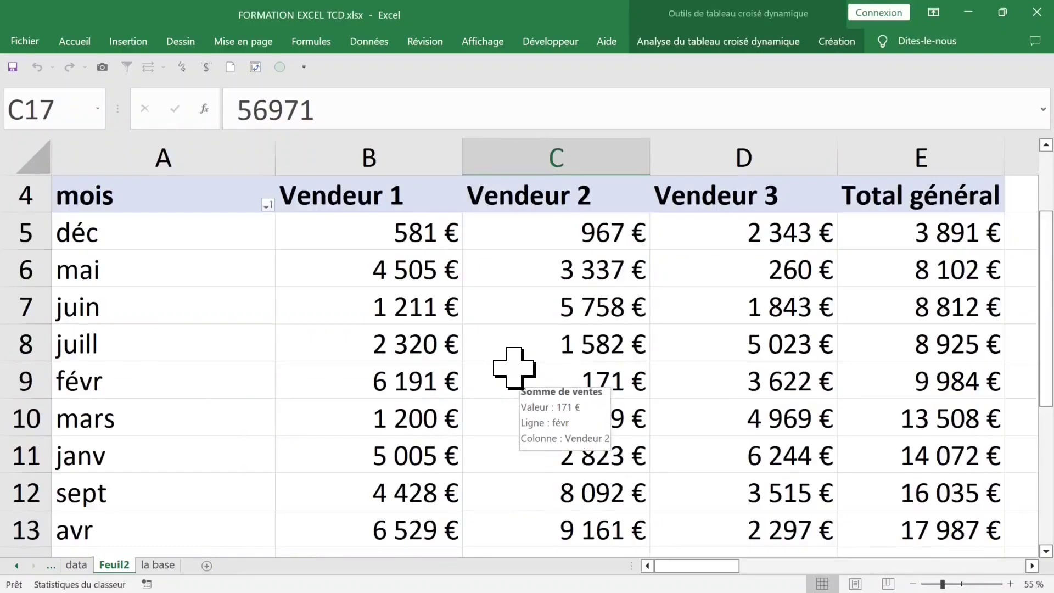
pyautogui.click(921, 312)
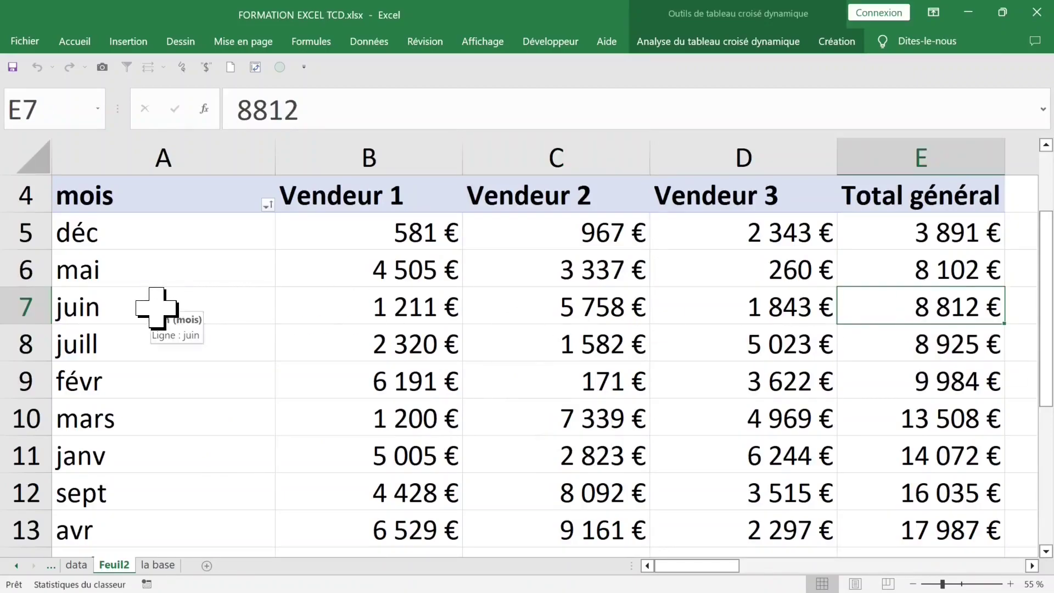
pyautogui.click(22, 305)
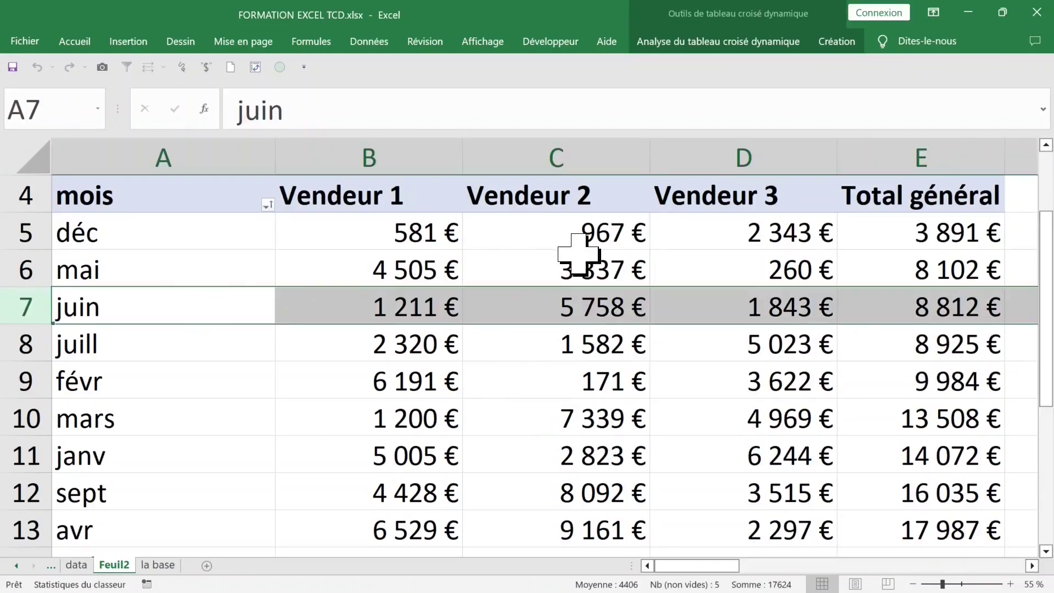
pyautogui.click(904, 162)
pyautogui.click(912, 301)
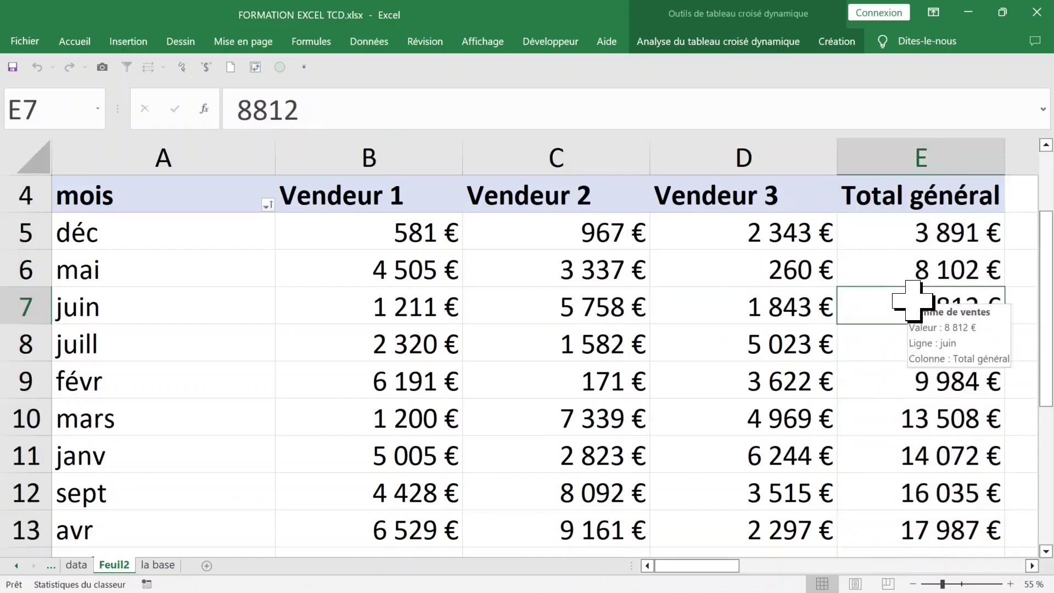
pyautogui.doubleClick(912, 301)
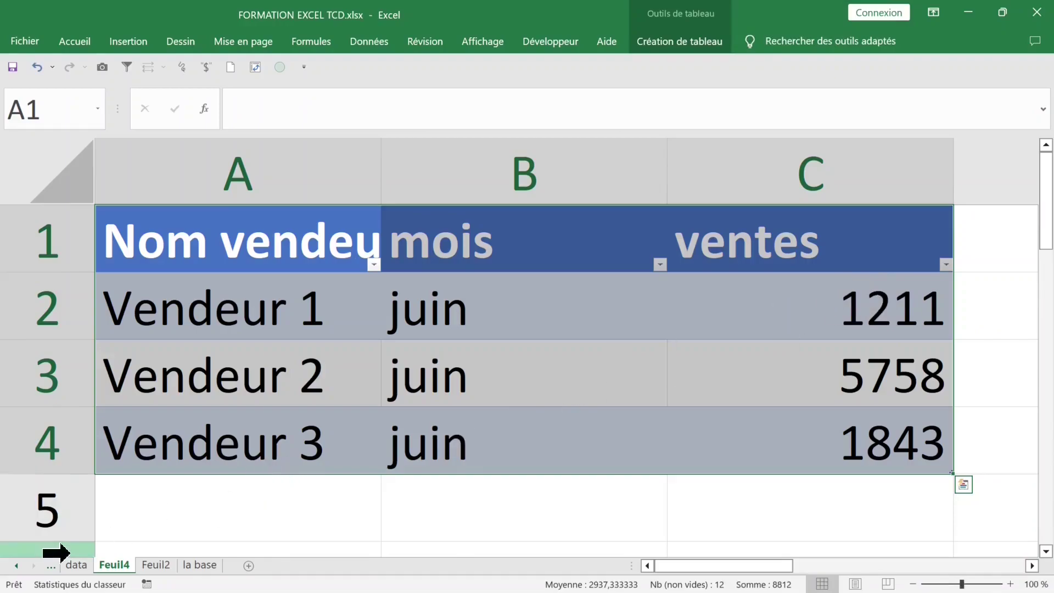
pyautogui.rightClick(113, 564)
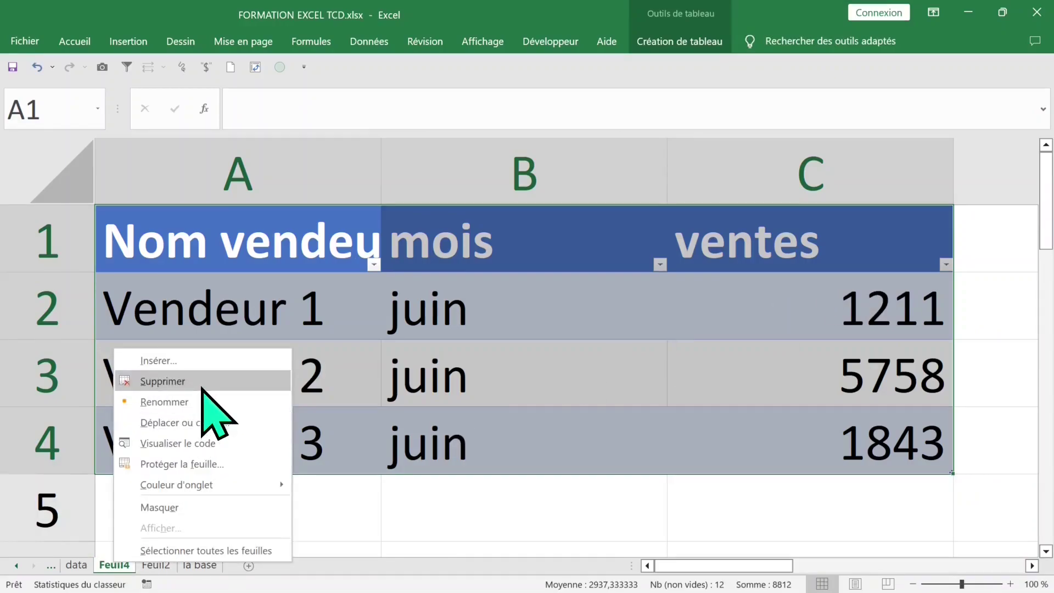
pyautogui.click(206, 382)
pyautogui.click(489, 353)
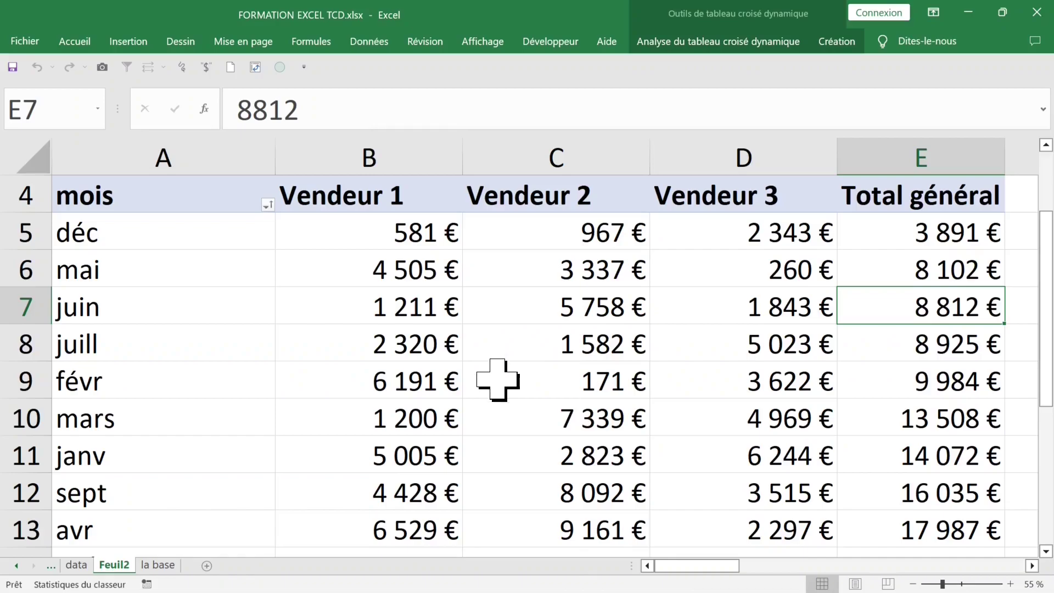
# - Move Nom vendeur from Colonnes to Filtres, leaving one Somme de ventes column per month
pyautogui.scroll(1, 494, 381)
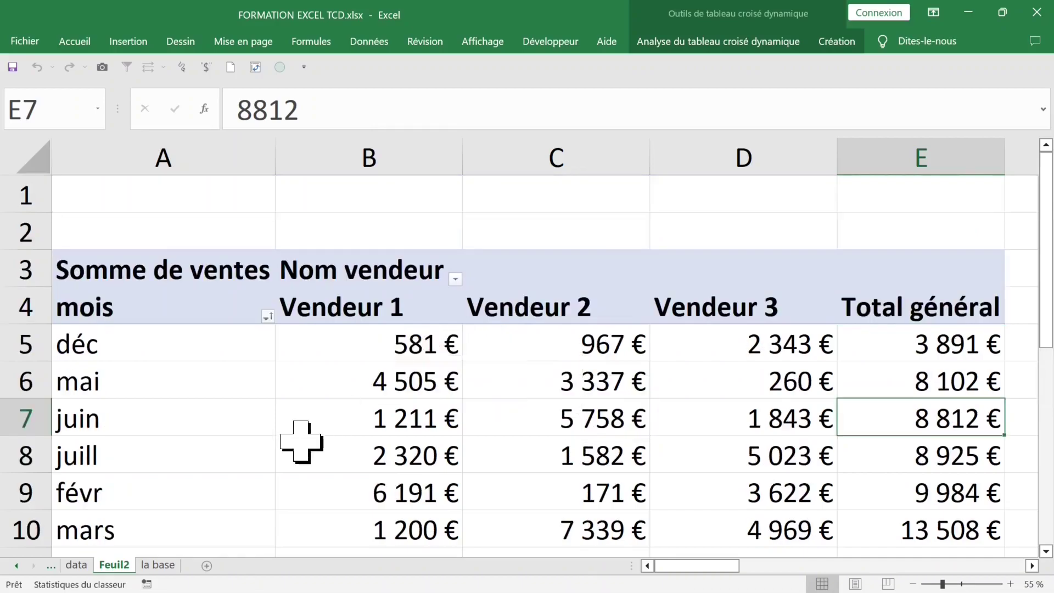
pyautogui.click(391, 343)
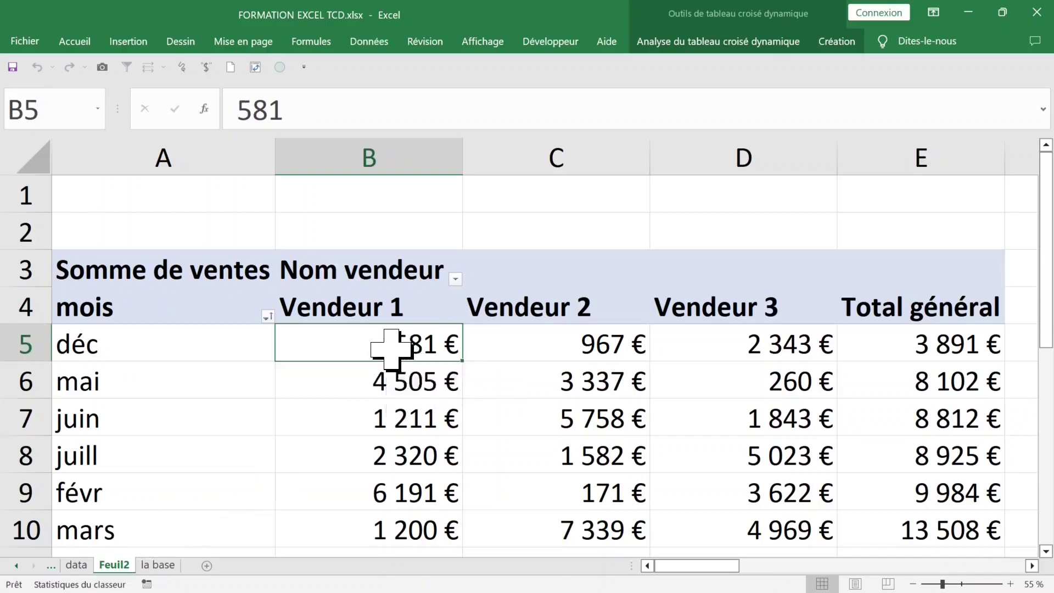
pyautogui.rightClick(394, 352)
pyautogui.click(412, 336)
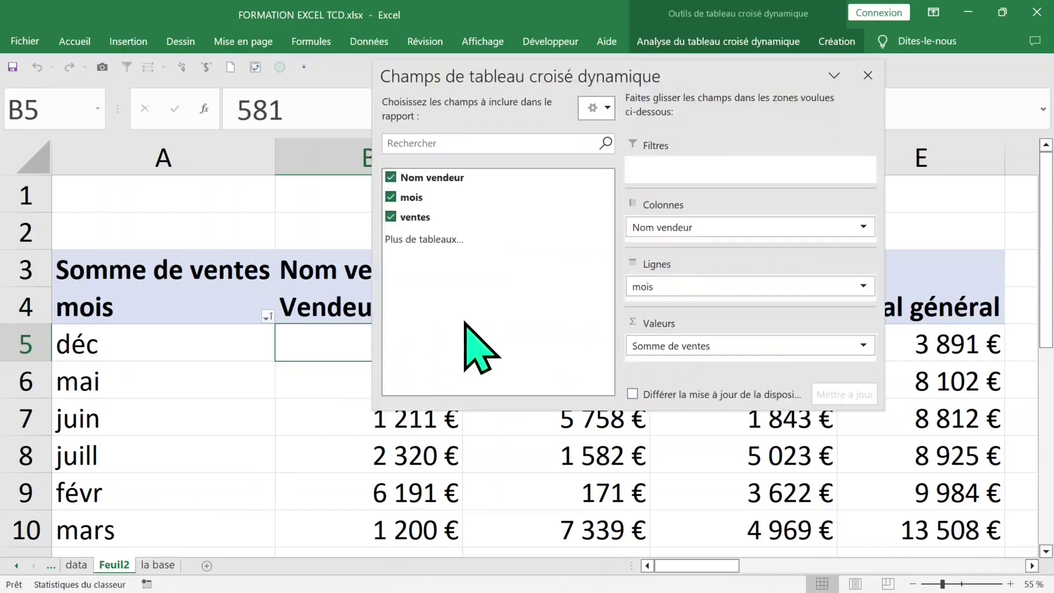
pyautogui.moveTo(714, 227); pyautogui.dragTo(710, 172)
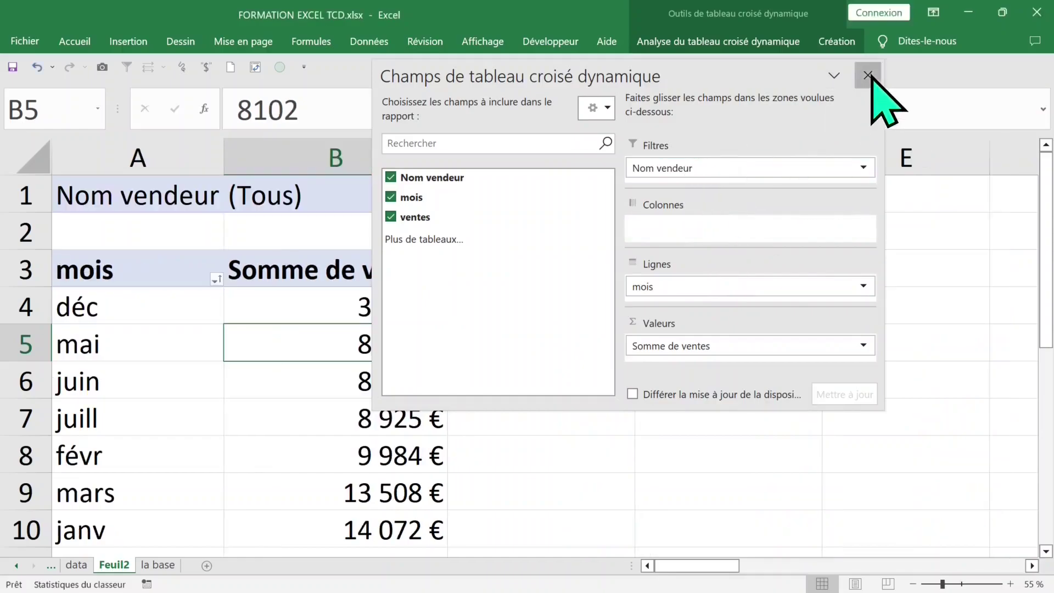
pyautogui.click(868, 76)
pyautogui.click(728, 43)
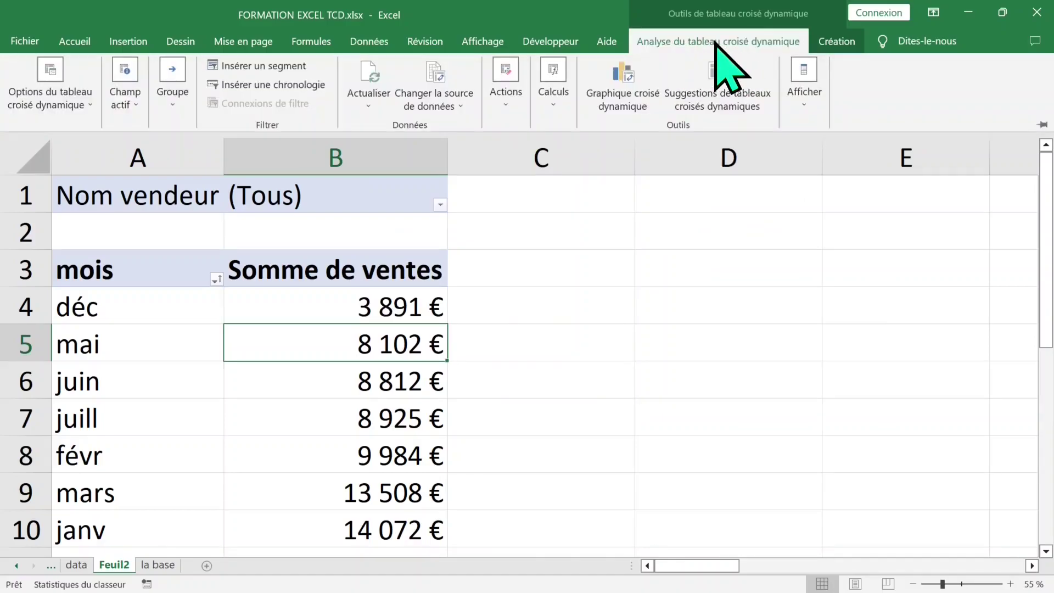
pyautogui.click(829, 40)
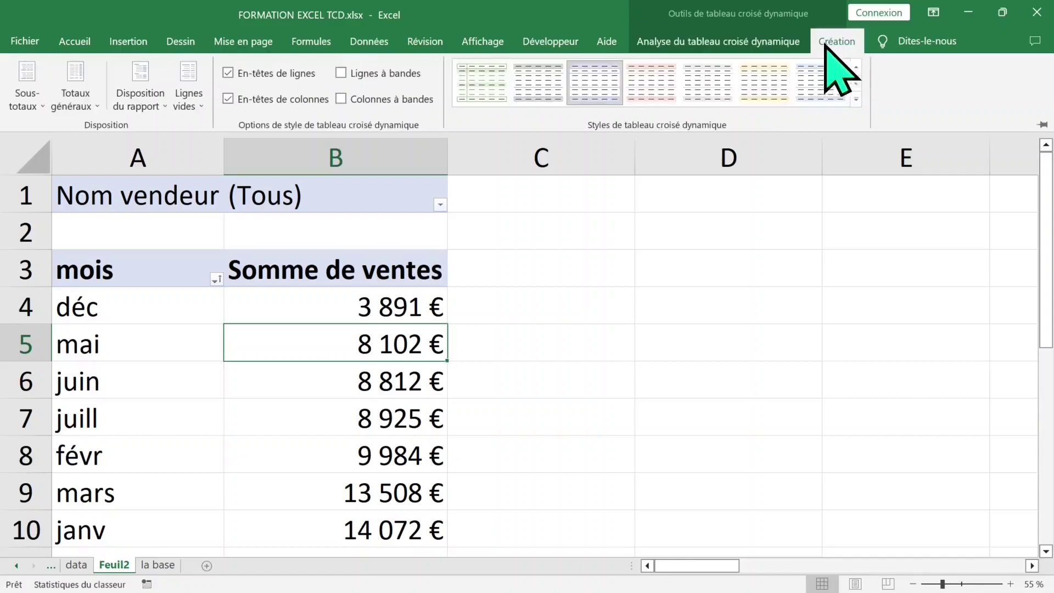
pyautogui.click(726, 44)
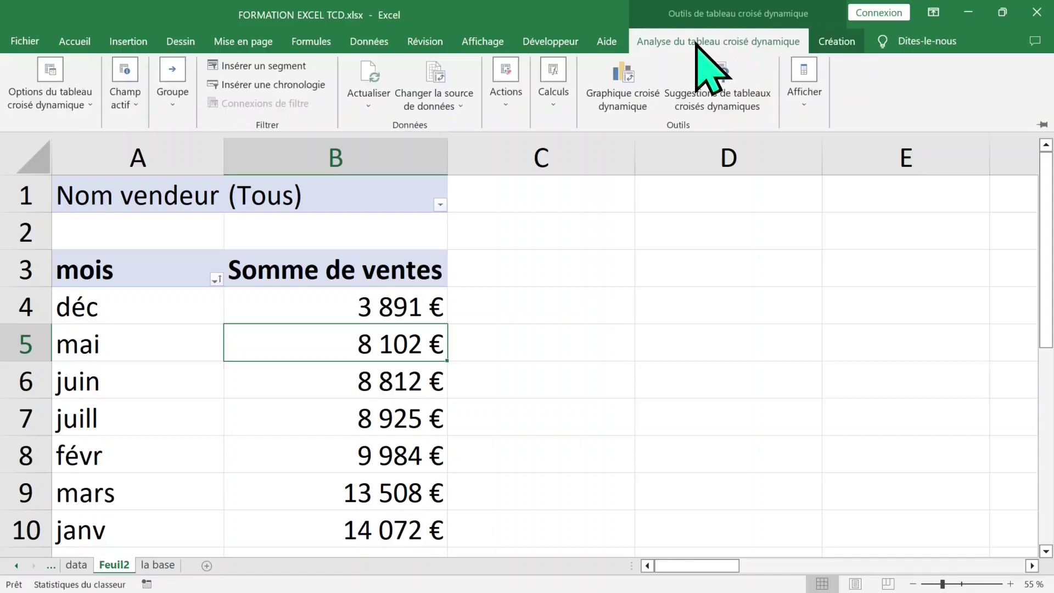
pyautogui.click(75, 105)
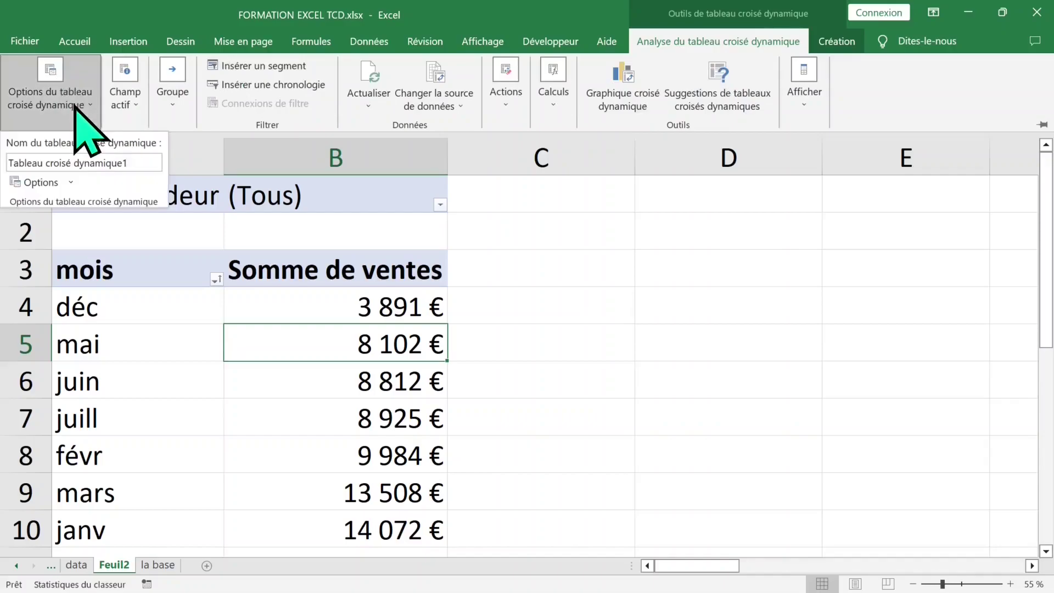
pyautogui.click(71, 182)
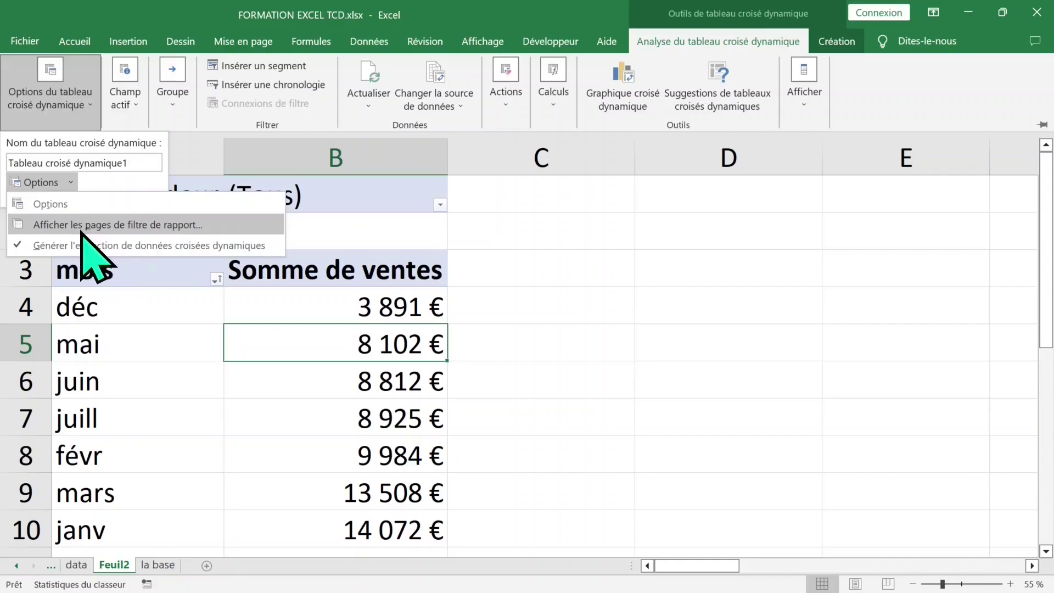
pyautogui.click(88, 224)
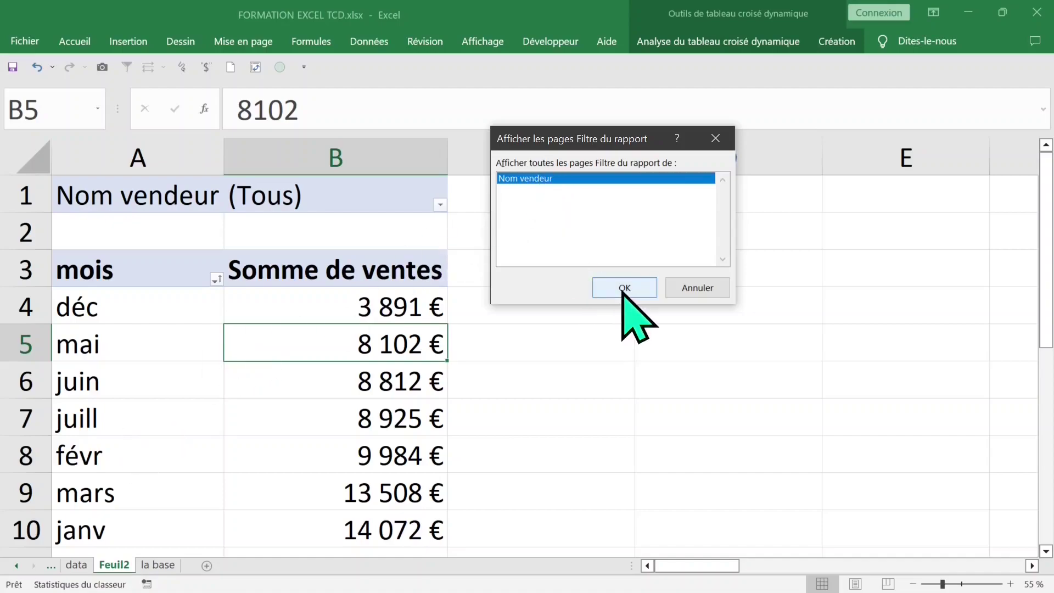
pyautogui.click(624, 288)
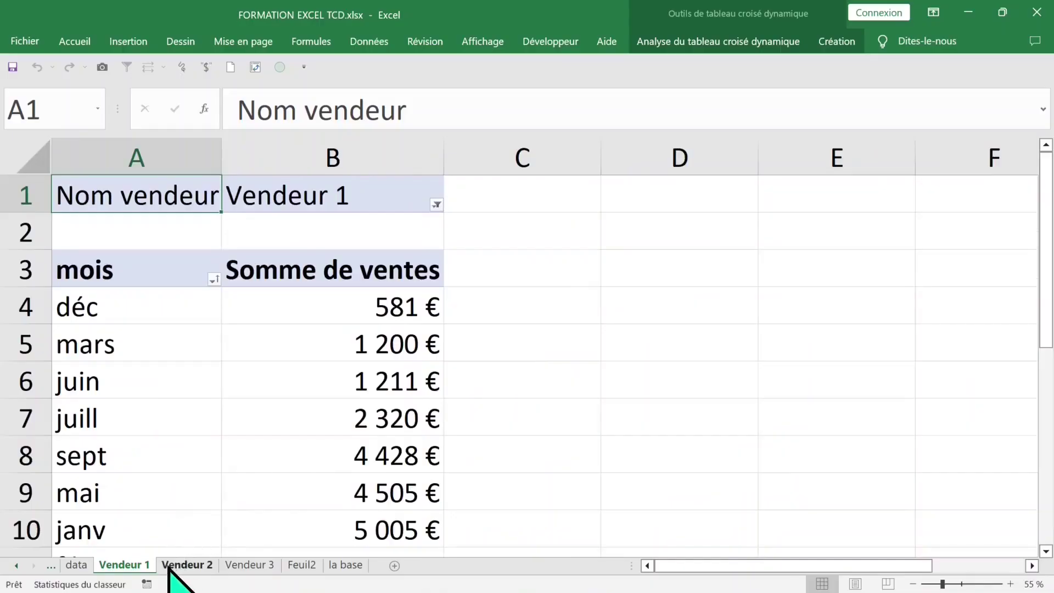
pyautogui.click(184, 566)
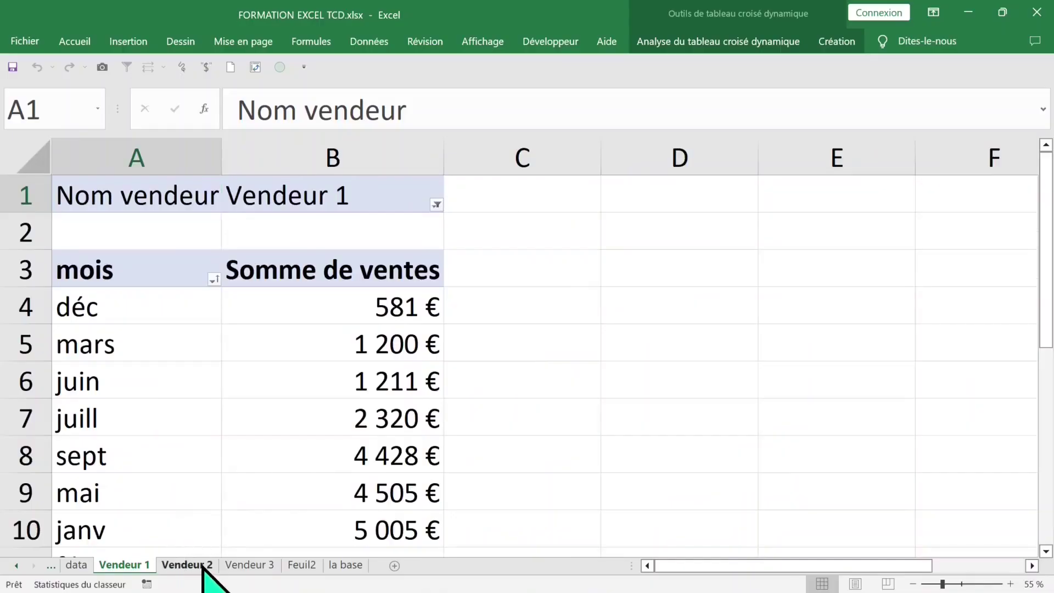
pyautogui.click(248, 565)
pyautogui.click(124, 565)
pyautogui.keyDown('shift'); pyautogui.click(244, 566); pyautogui.keyUp('shift')
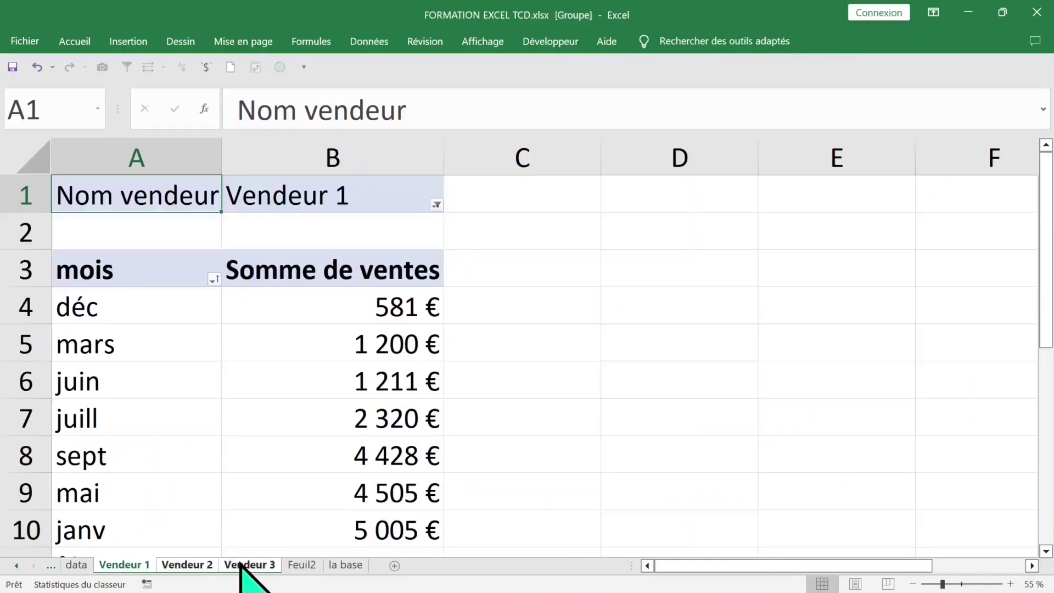
pyautogui.rightClick(242, 563)
pyautogui.click(308, 357)
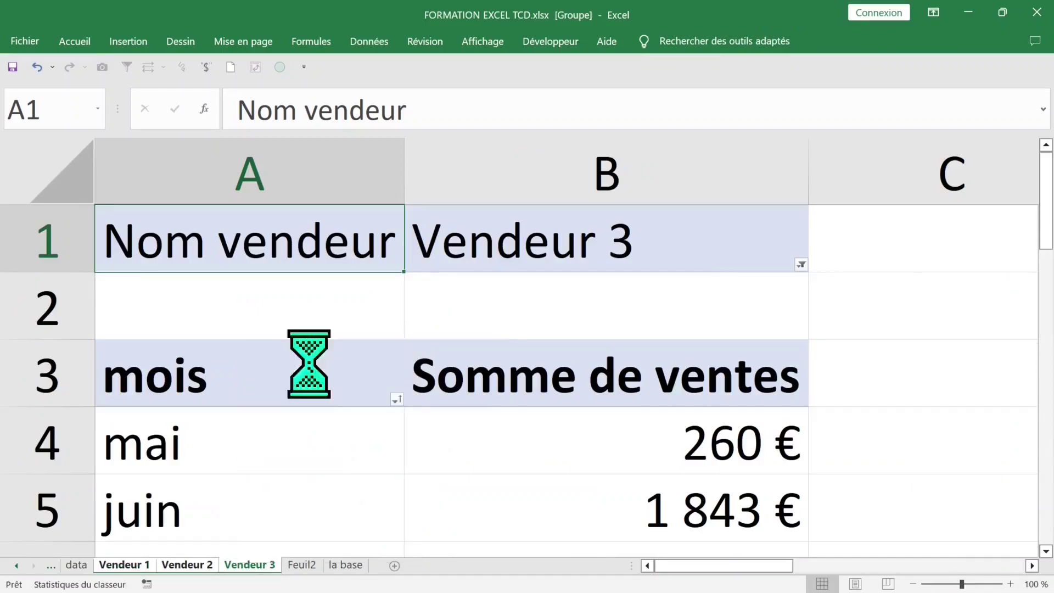
pyautogui.click(490, 352)
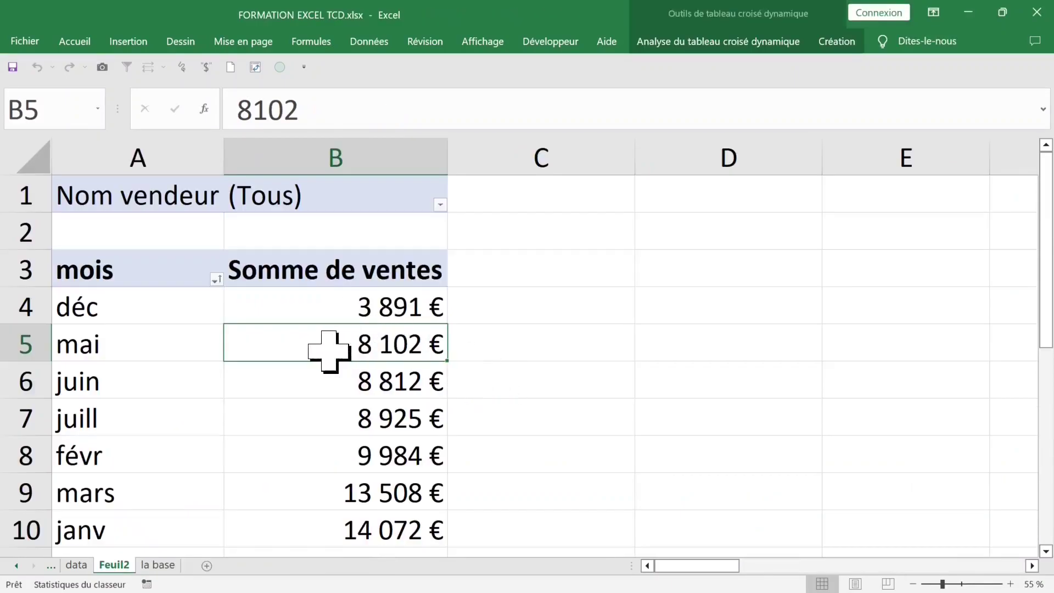
pyautogui.click(307, 317)
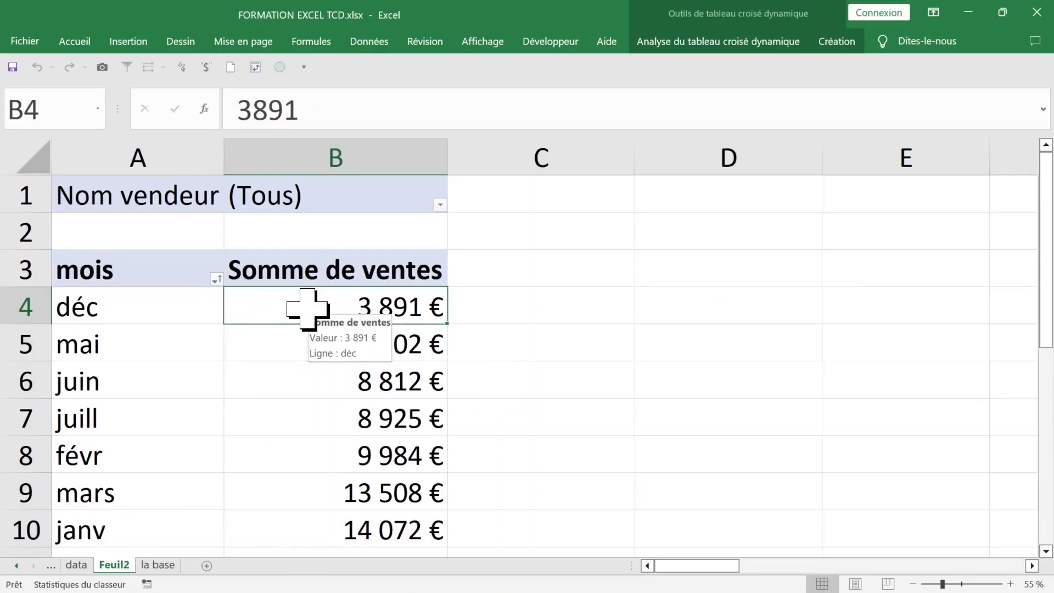
# - Make mois the report filter and Nom vendeur the row labels, e.g. Vendeur 1 at 55 440 €
pyautogui.rightClick(307, 307)
pyautogui.click(332, 292)
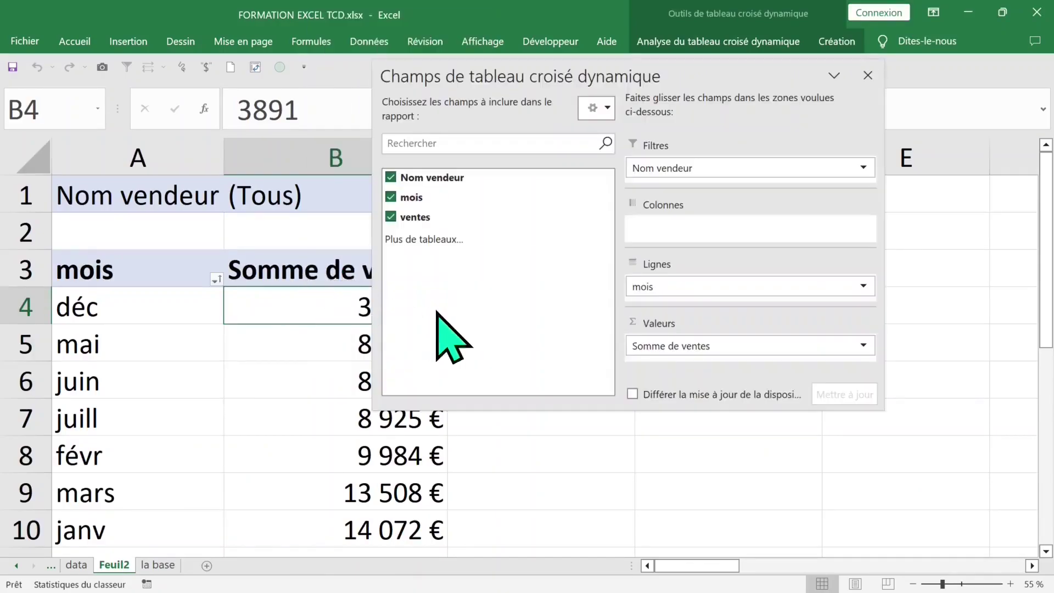
pyautogui.moveTo(675, 285); pyautogui.dragTo(714, 166)
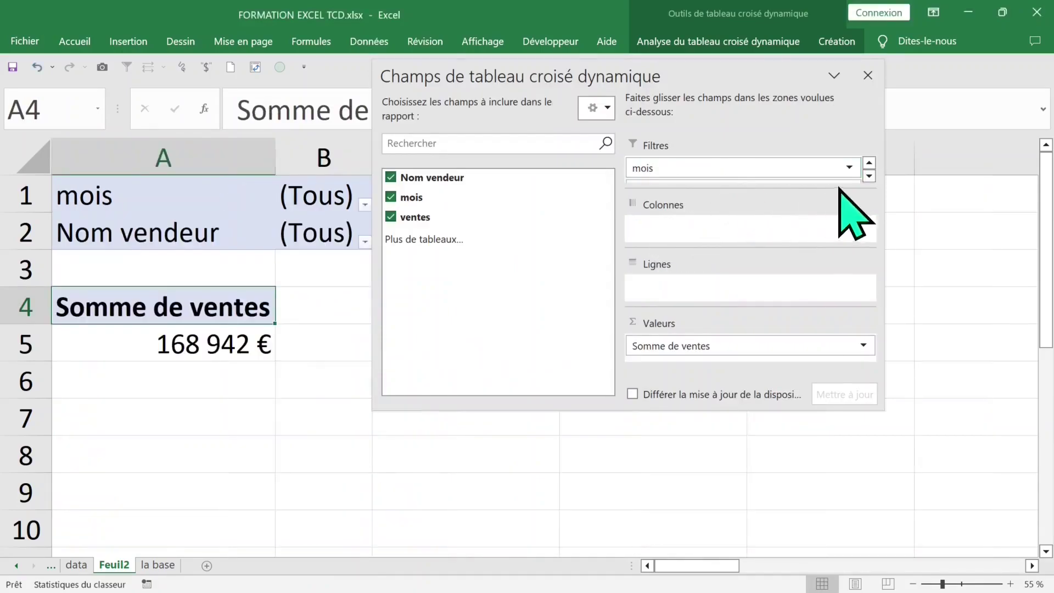
pyautogui.click(868, 176)
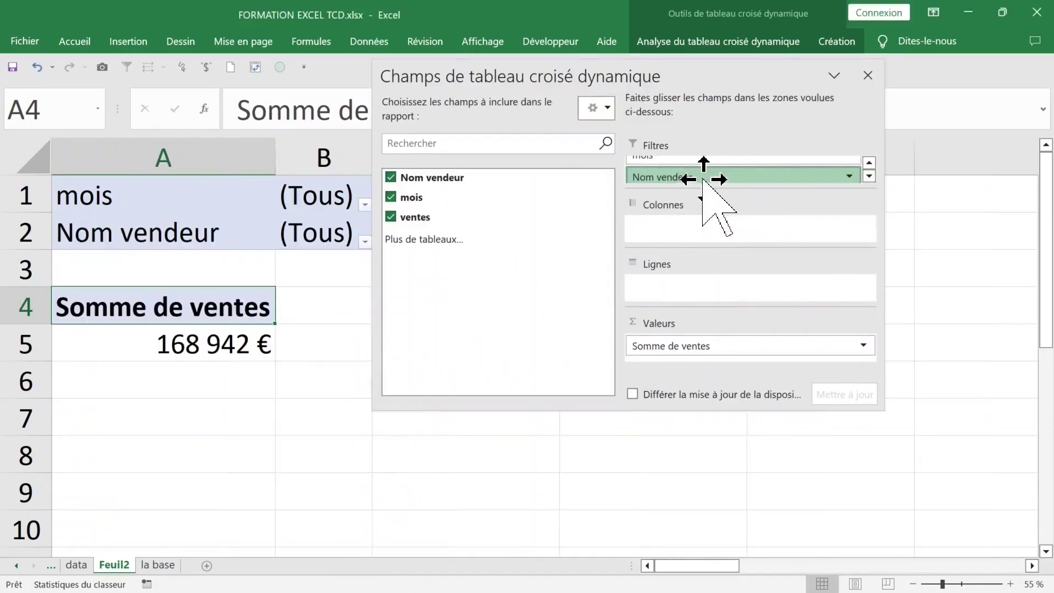
pyautogui.moveTo(703, 179); pyautogui.dragTo(694, 280)
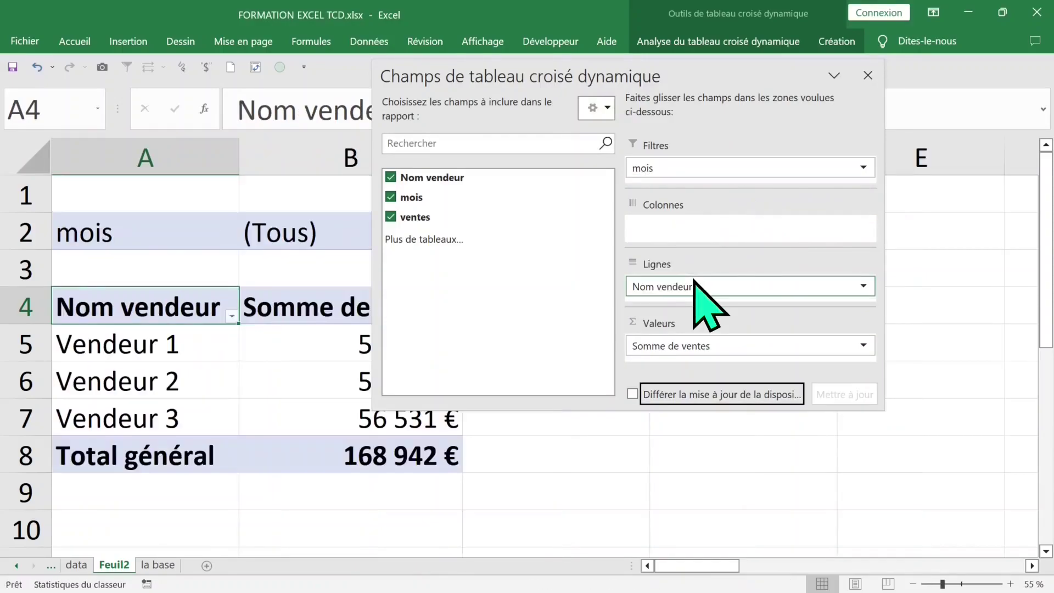
pyautogui.click(867, 76)
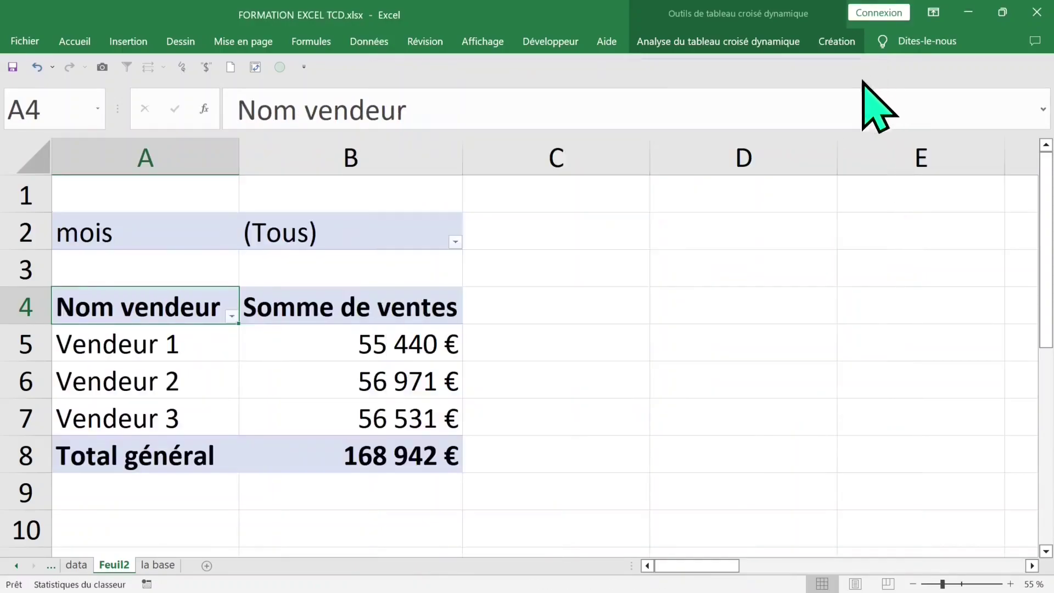
pyautogui.scroll(-1, 480, 276)
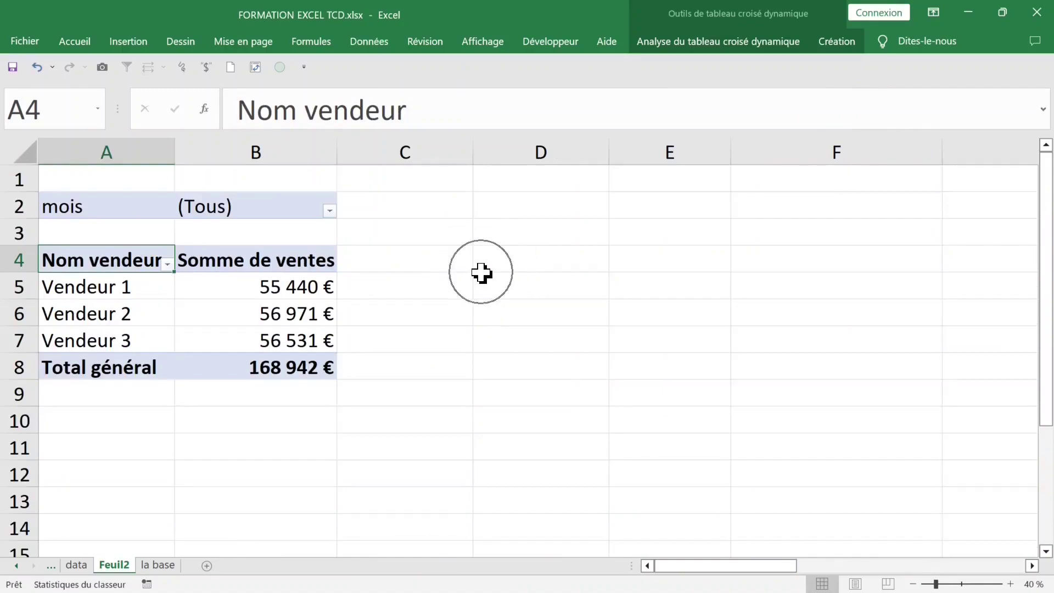
pyautogui.click(106, 284)
pyautogui.click(117, 309)
pyautogui.click(117, 339)
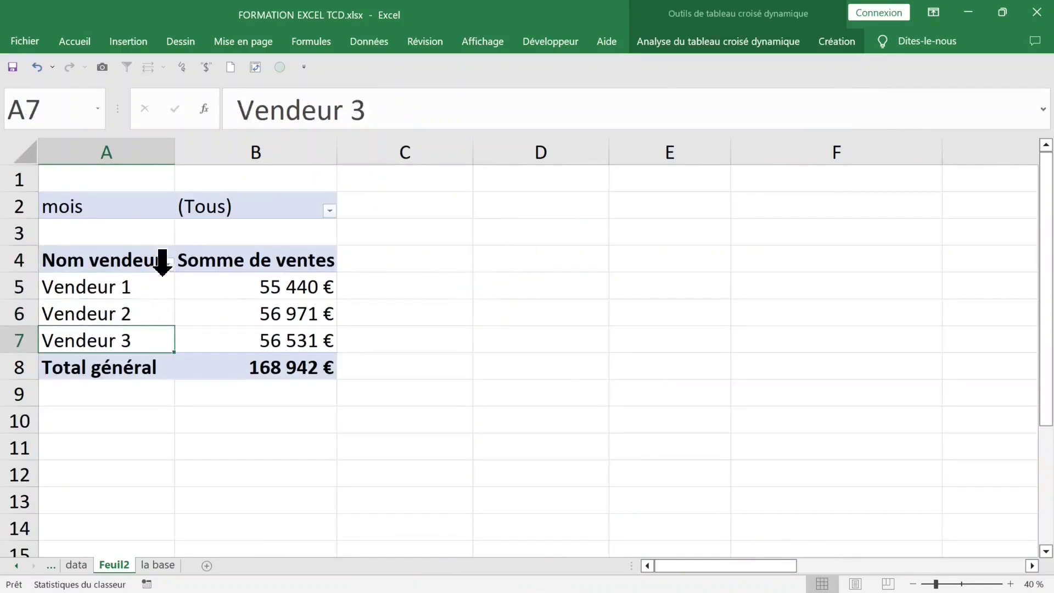
pyautogui.click(329, 210)
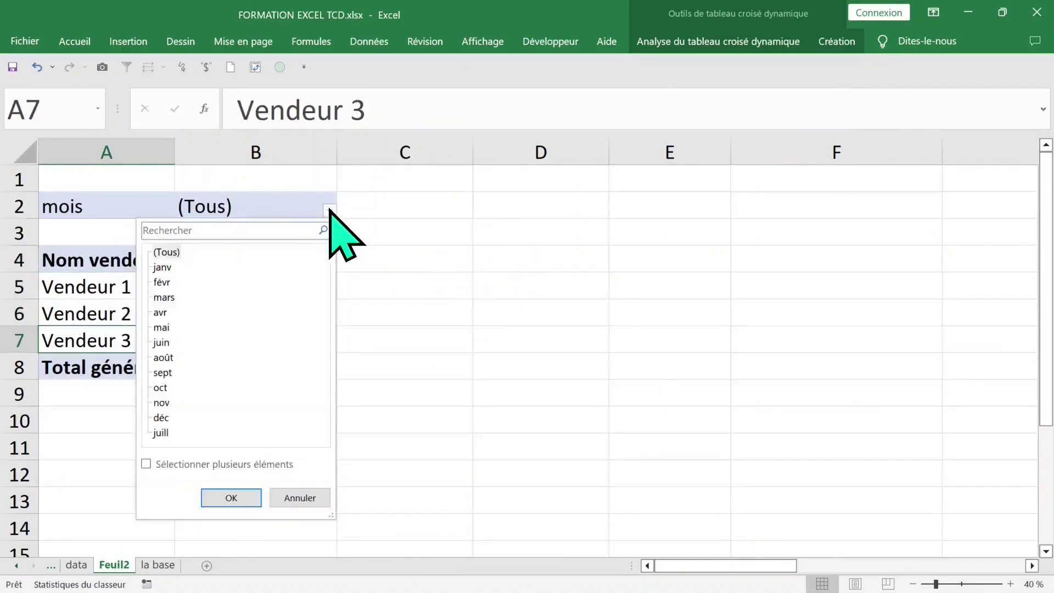
pyautogui.click(162, 281)
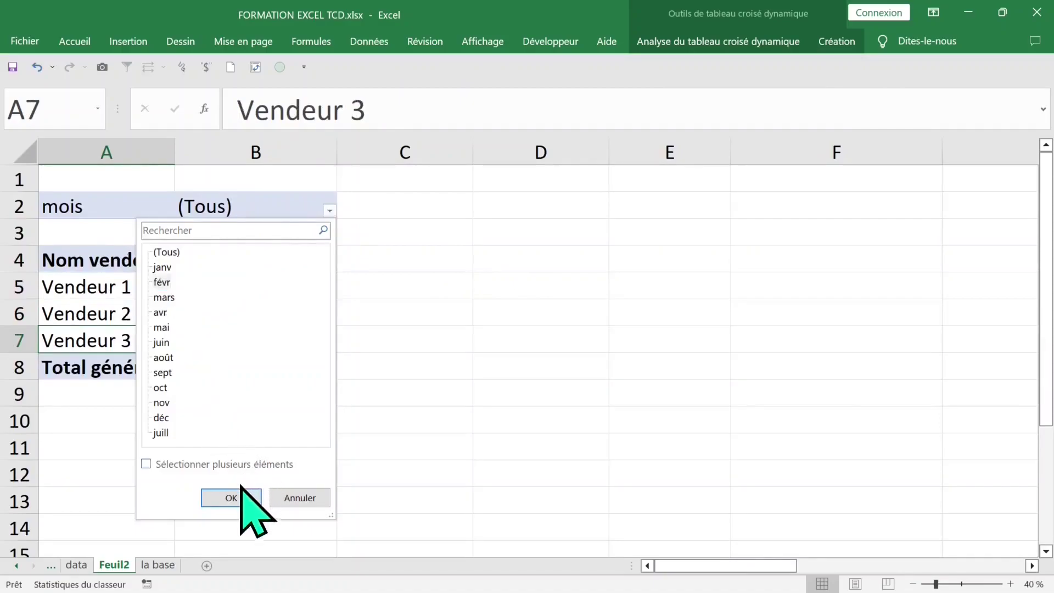
pyautogui.click(231, 497)
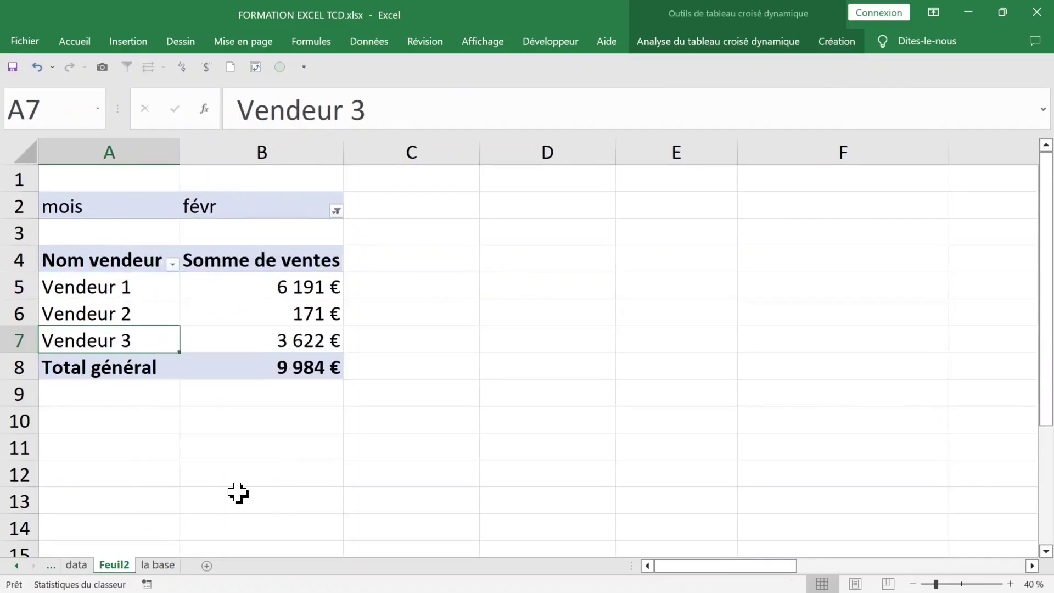
pyautogui.click(336, 210)
pyautogui.click(173, 251)
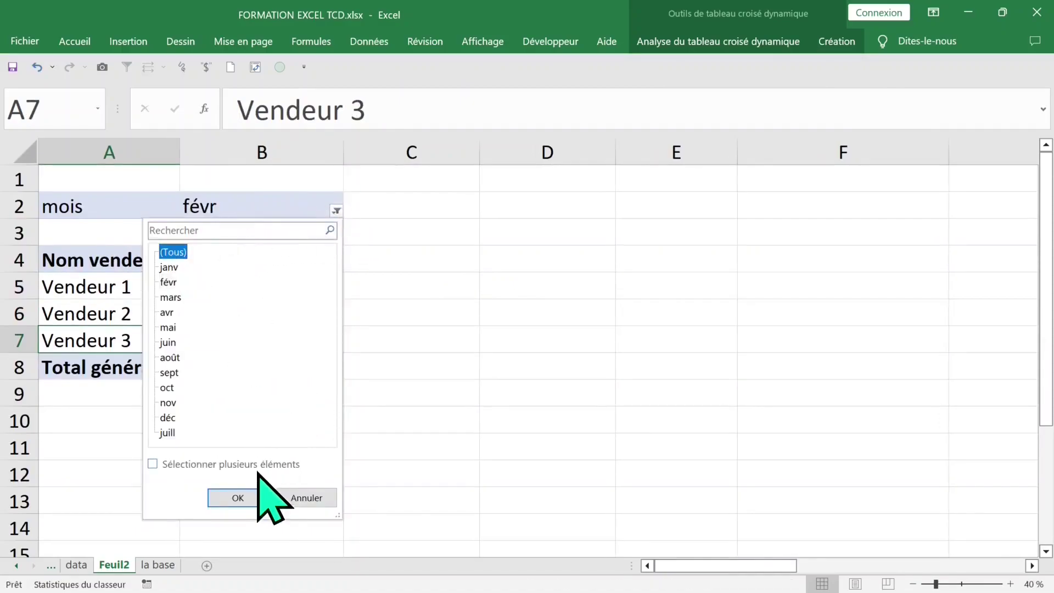
pyautogui.click(241, 494)
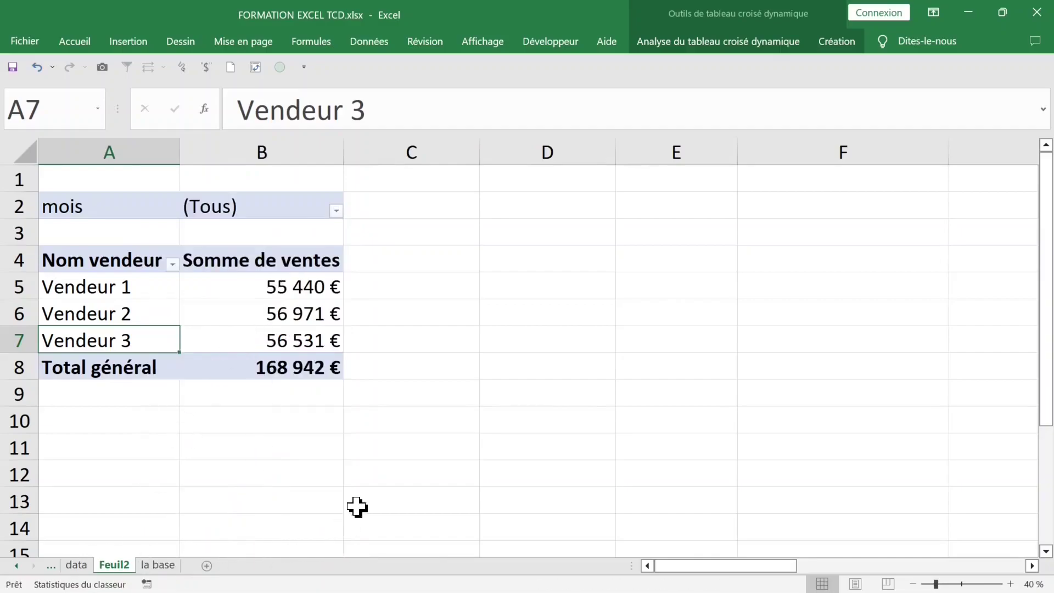
# - Generate one report filter page per month (janv through déc) from the pivot's mois filter
pyautogui.click(692, 42)
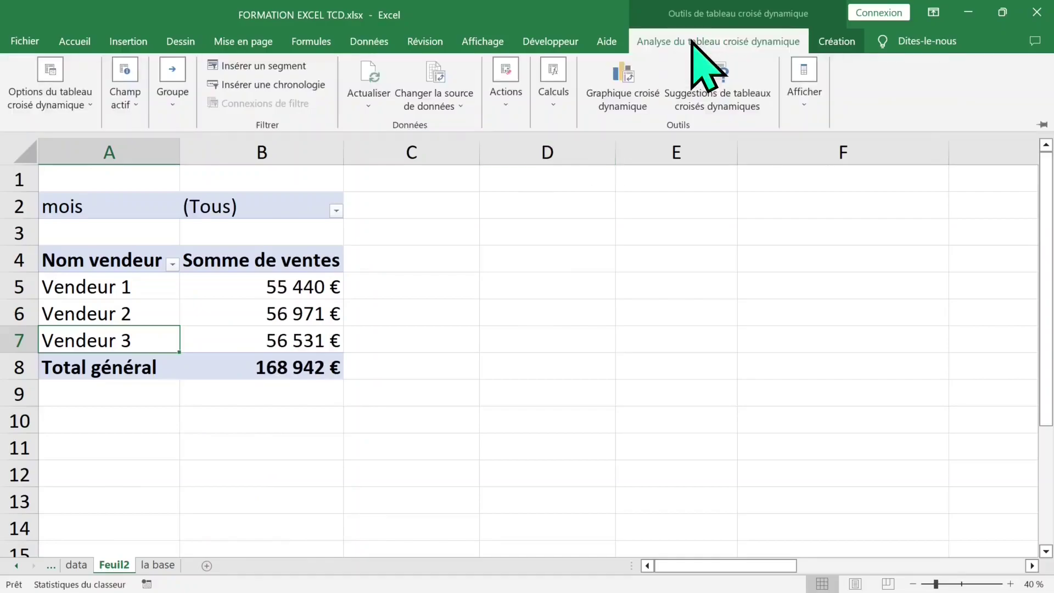
pyautogui.click(71, 99)
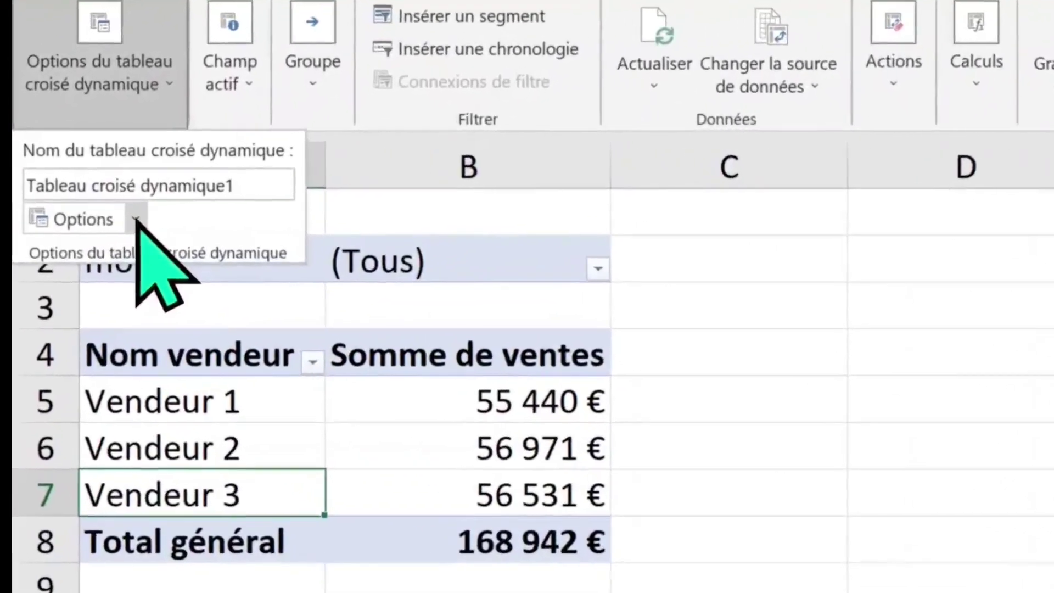
pyautogui.click(65, 193)
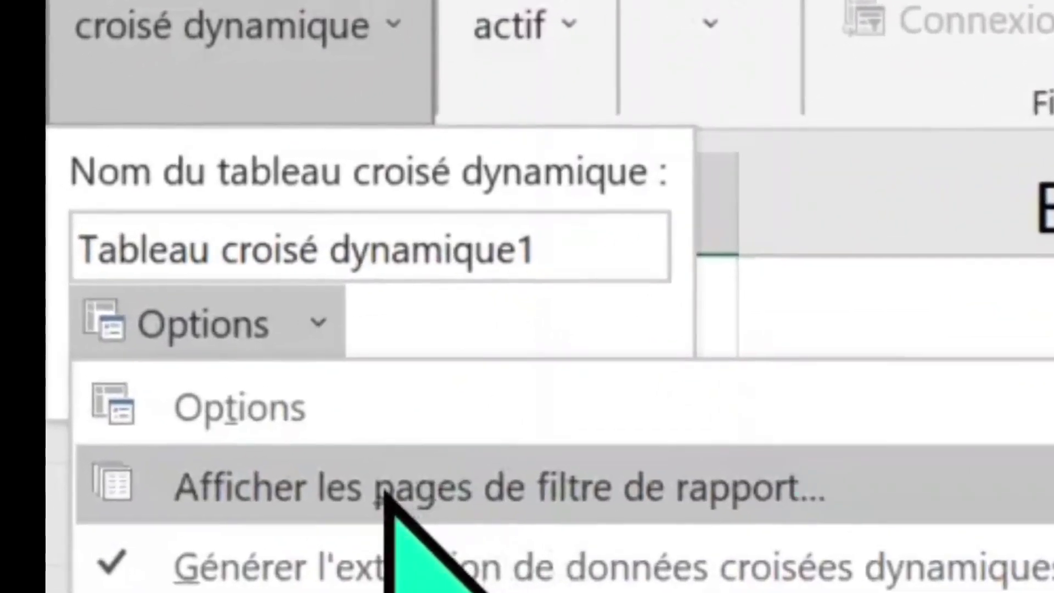
pyautogui.click(384, 493)
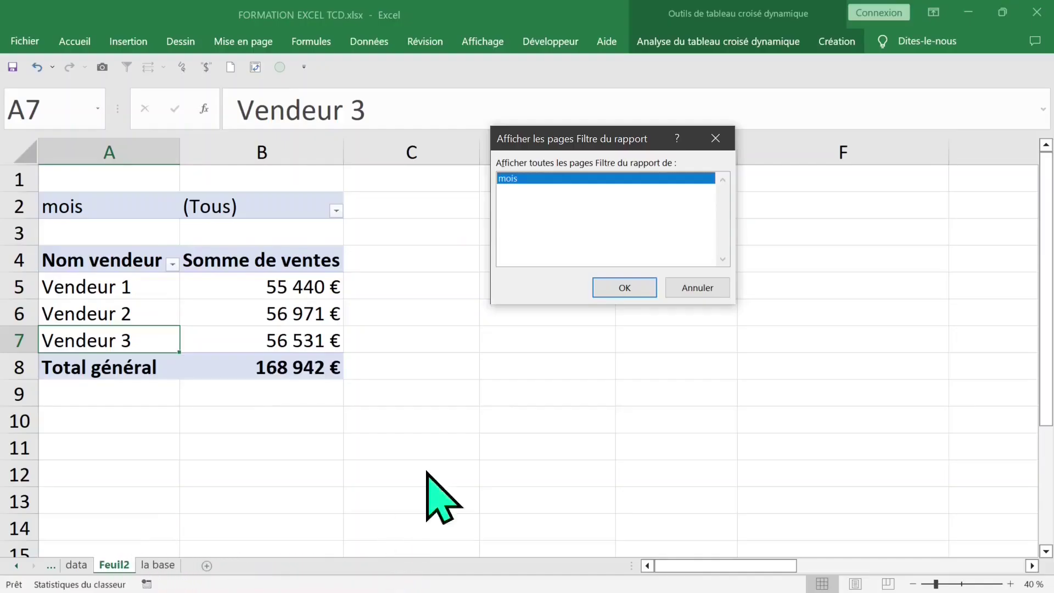
pyautogui.click(623, 287)
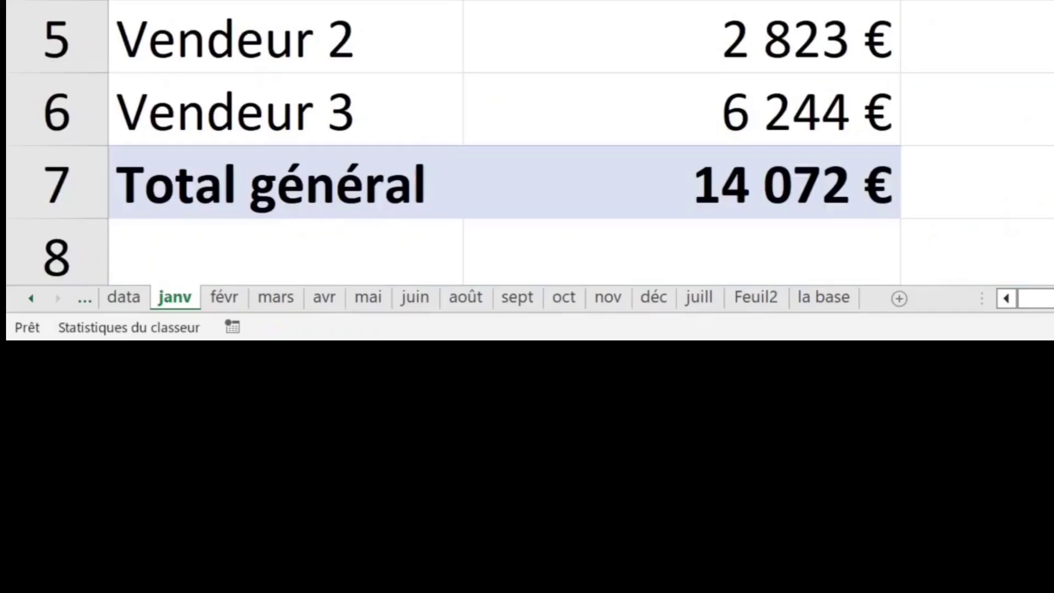
# - Look over the févr and juill sheets, then group and delete all twelve month sheets
pyautogui.click(240, 297)
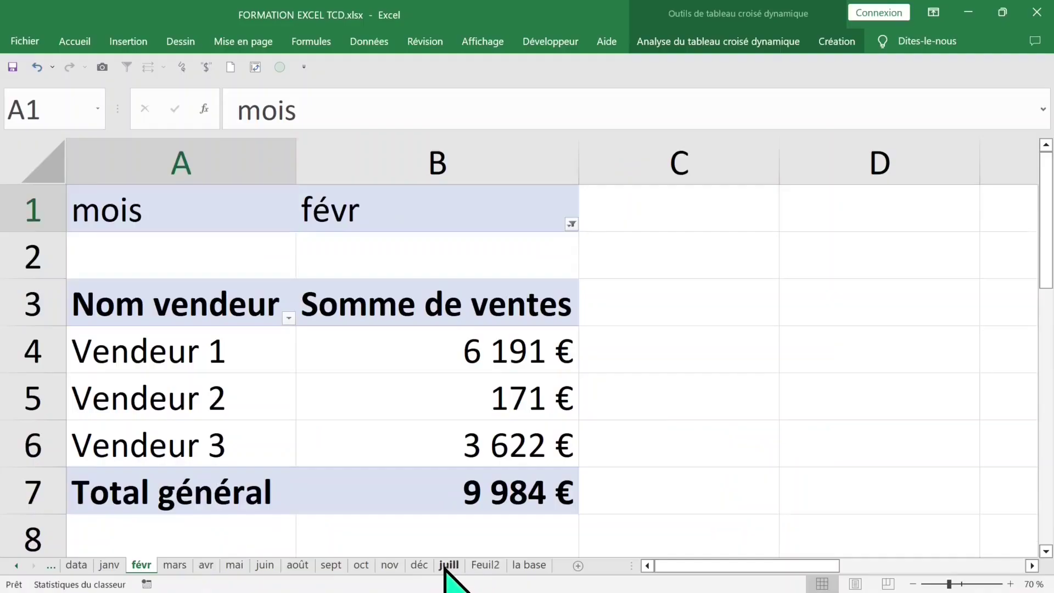
pyautogui.click(448, 566)
pyautogui.scroll(-3, 412, 522)
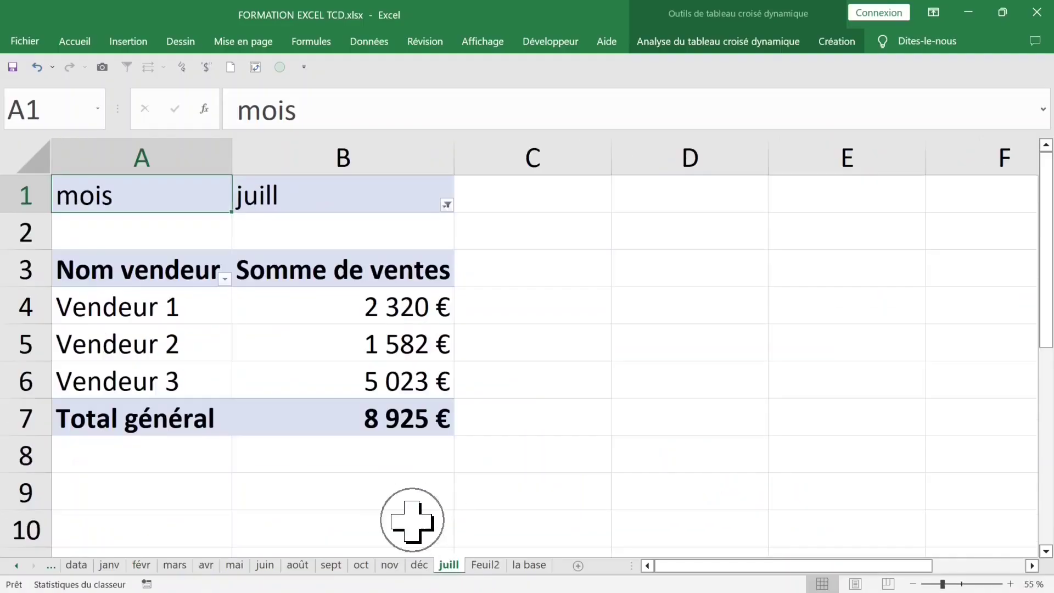
pyautogui.keyDown('shift'); pyautogui.click(109, 565); pyautogui.keyUp('shift')
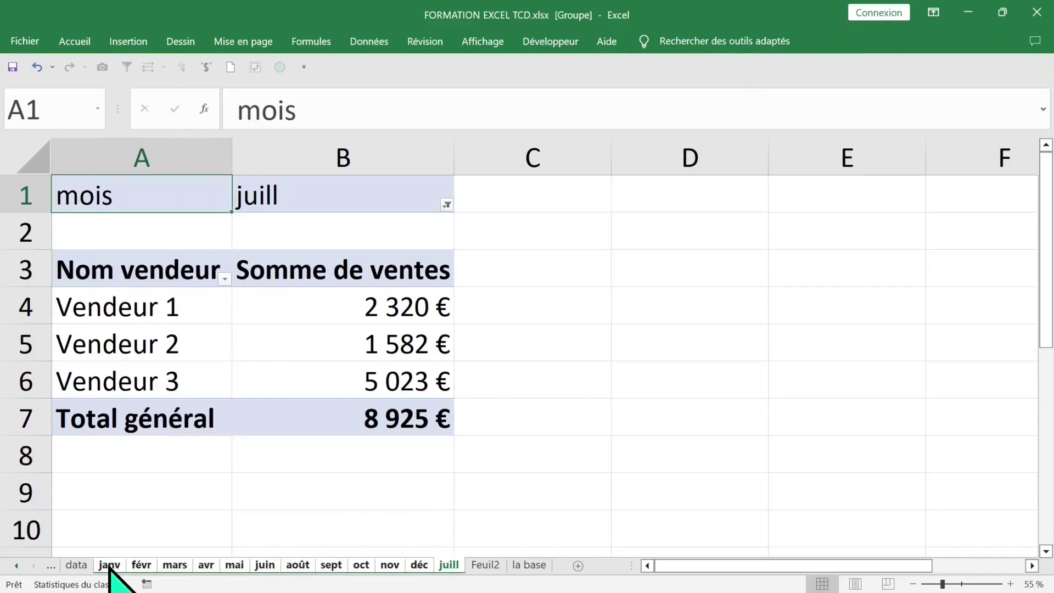
pyautogui.rightClick(109, 565)
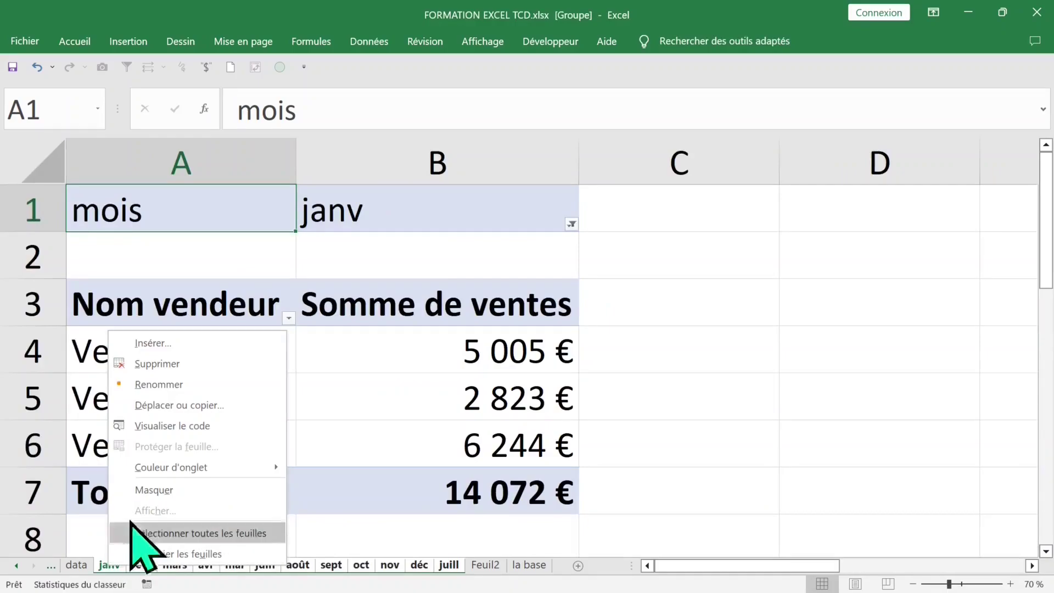
pyautogui.click(183, 363)
pyautogui.click(491, 354)
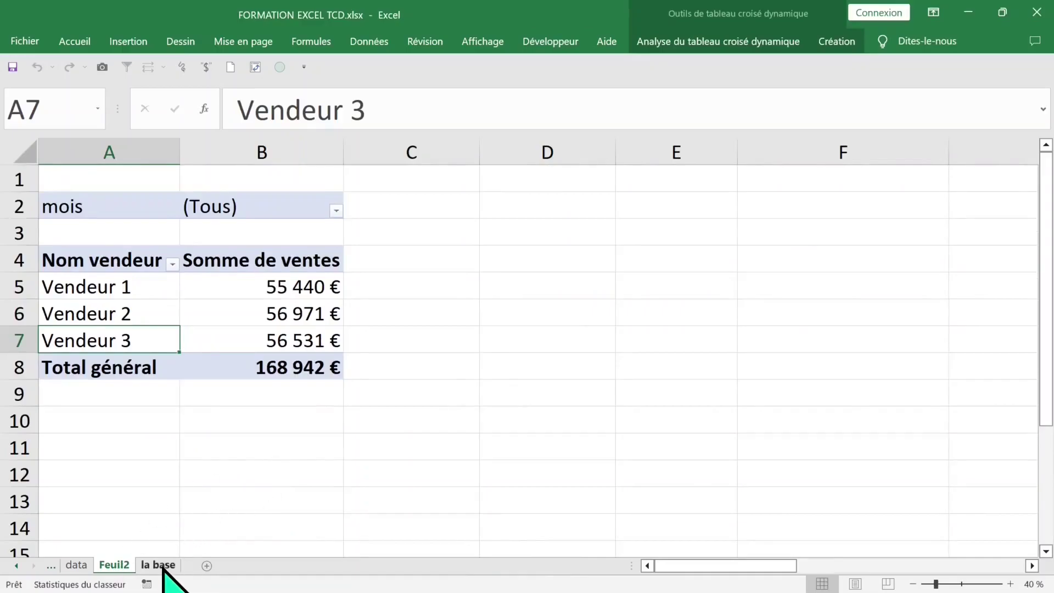
# - Go back to Feuil2's pivot and show its field list from a value cell
pyautogui.click(158, 565)
pyautogui.click(113, 565)
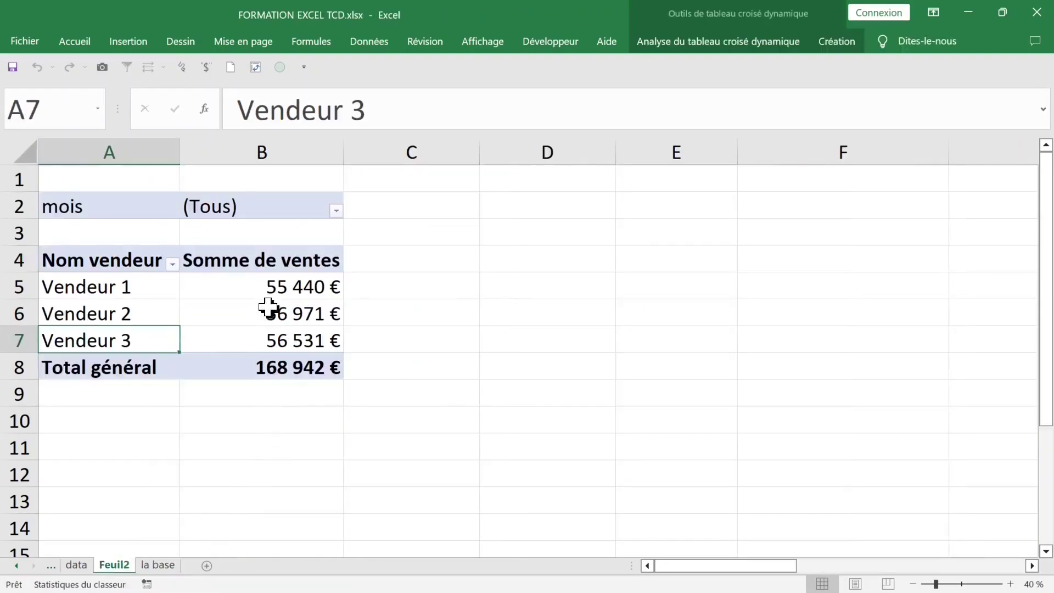
pyautogui.click(261, 295)
pyautogui.click(245, 329)
pyautogui.click(217, 294)
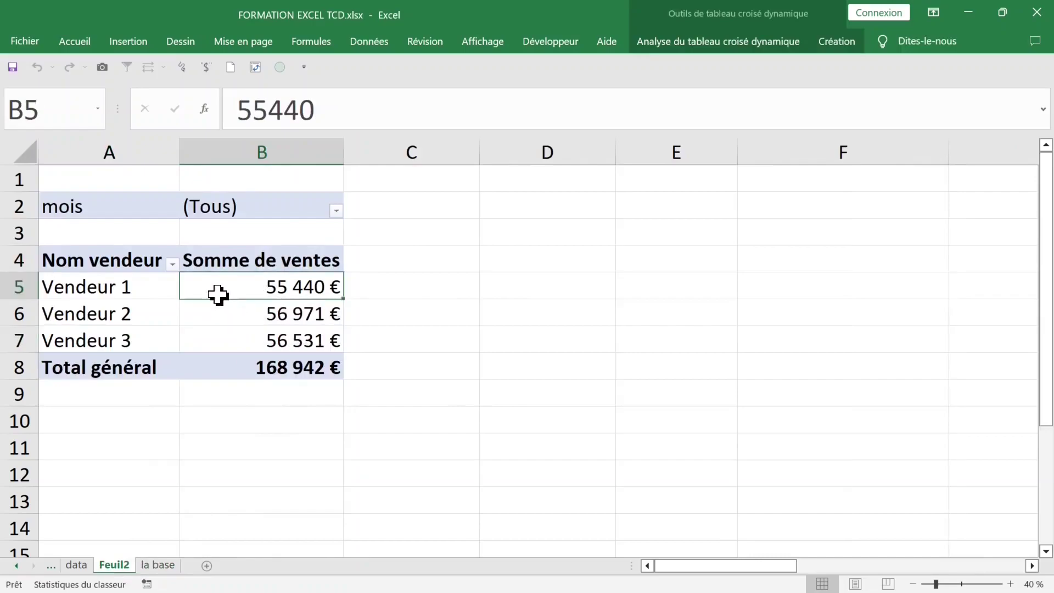
pyautogui.click(228, 330)
pyautogui.click(248, 291)
pyautogui.rightClick(250, 281)
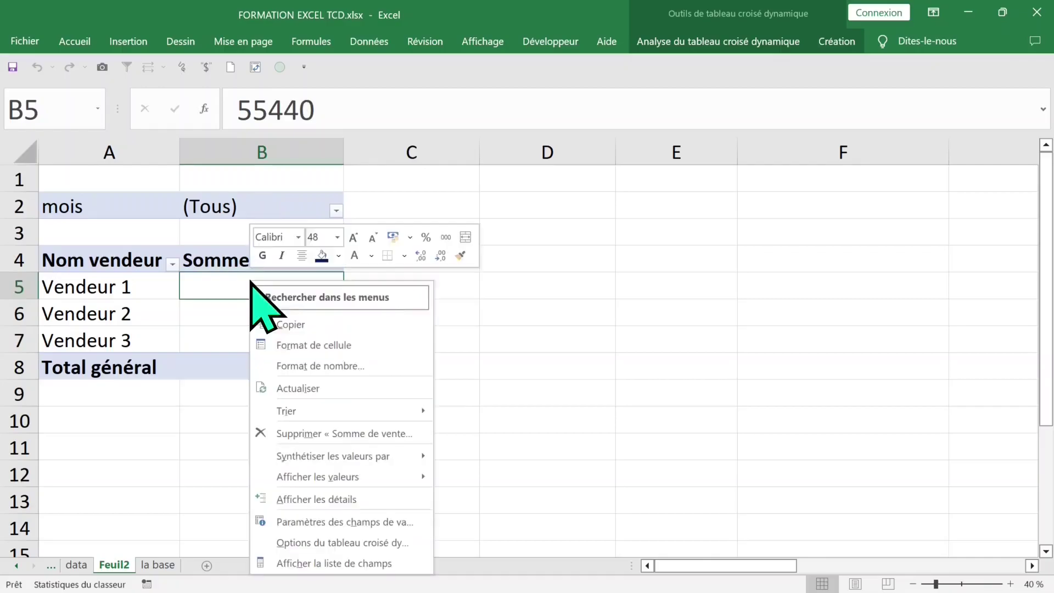
pyautogui.click(335, 563)
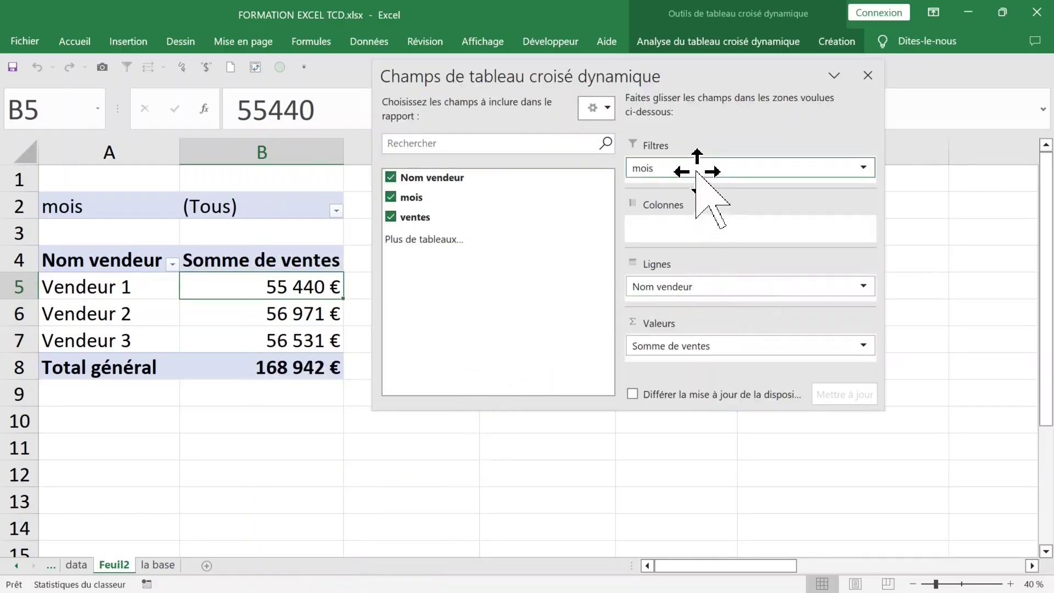
# - Put mois in rows and add ventes to Valeurs repeatedly, up to Somme de ventes4
pyautogui.moveTo(676, 165)
pyautogui.mouseDown()
pyautogui.moveTo(692, 225)
pyautogui.moveTo(691, 296)
pyautogui.moveTo(689, 239)
pyautogui.mouseUp()
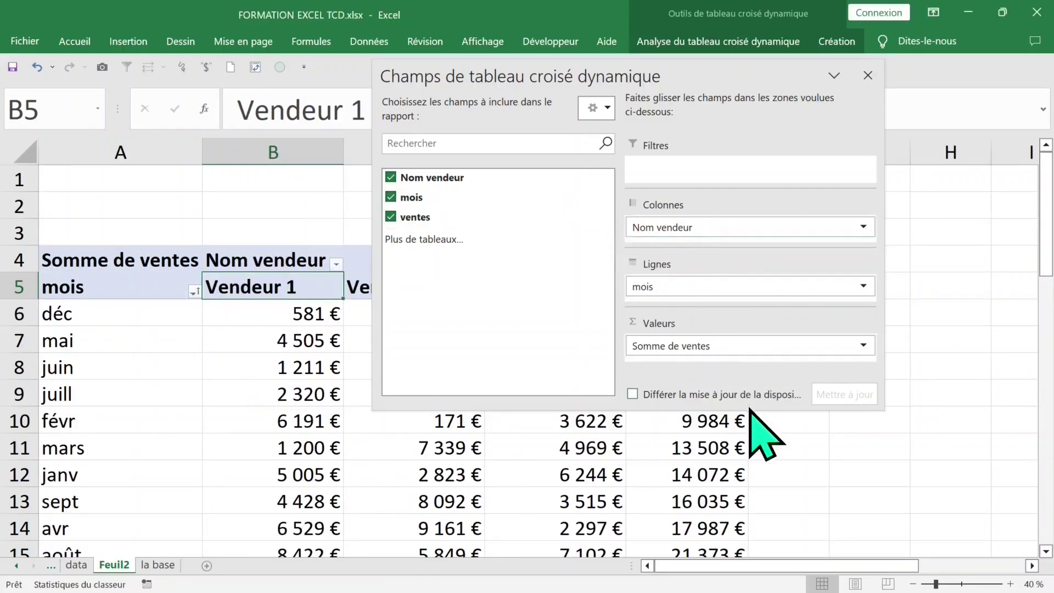
pyautogui.moveTo(747, 409); pyautogui.dragTo(746, 478)
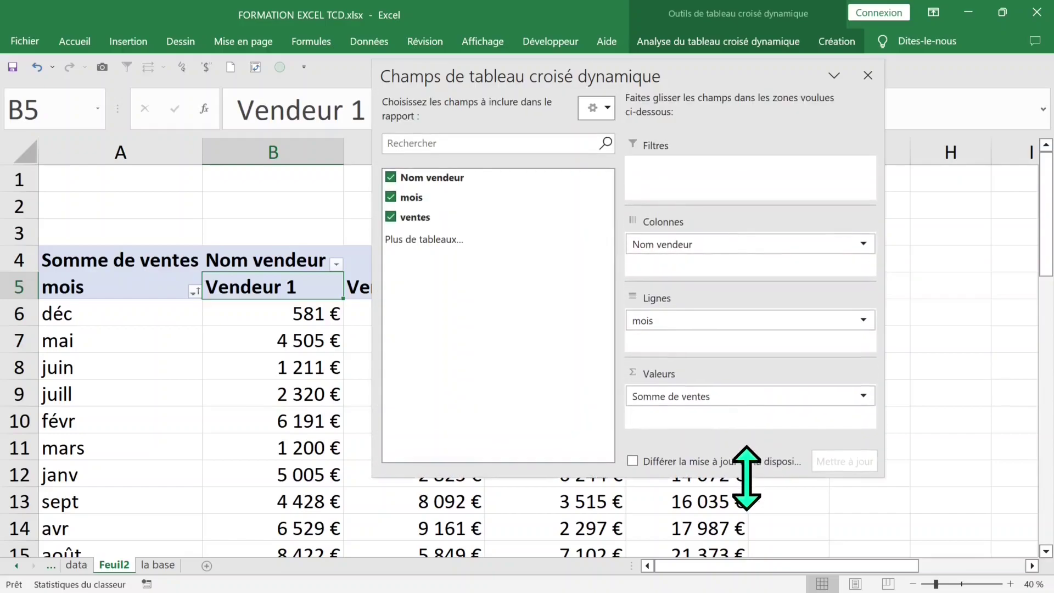
pyautogui.moveTo(469, 218); pyautogui.dragTo(681, 418)
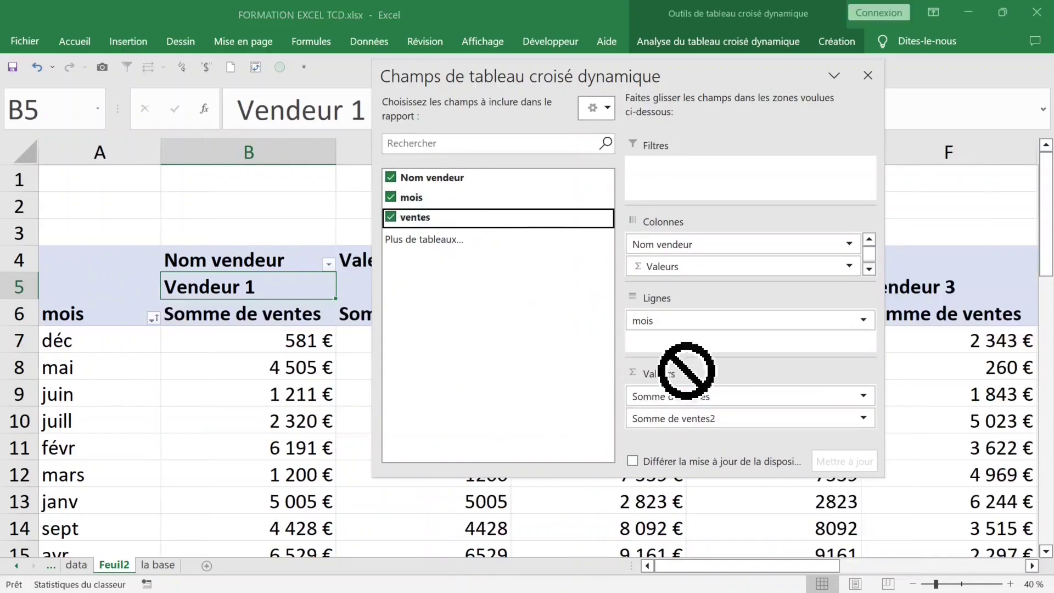
pyautogui.moveTo(460, 215)
pyautogui.mouseDown()
pyautogui.moveTo(747, 414)
pyautogui.moveTo(697, 420)
pyautogui.mouseUp()
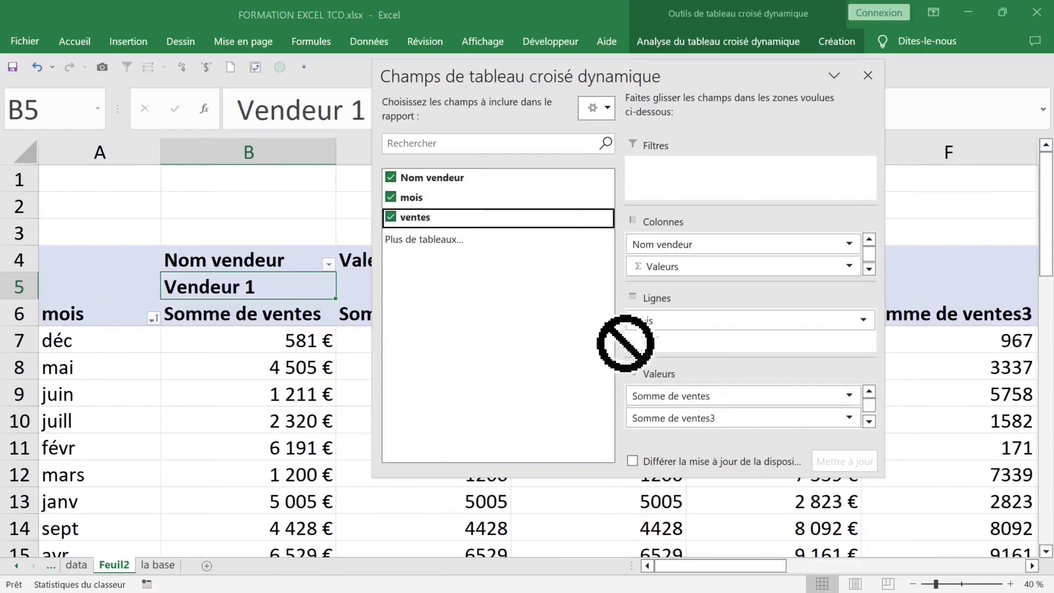
pyautogui.click(867, 75)
pyautogui.moveTo(460, 331)
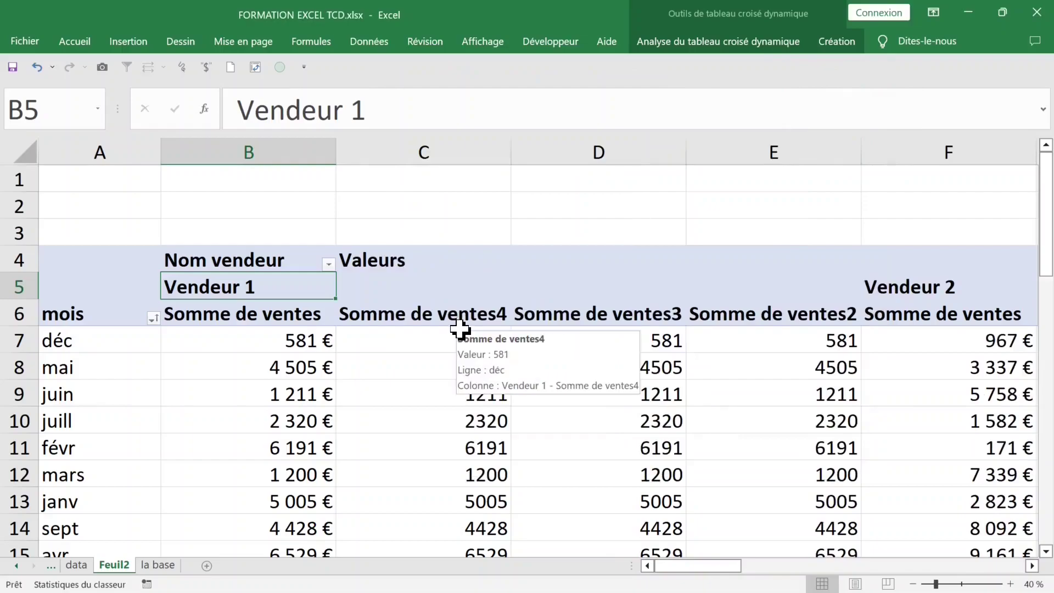
# - Change Somme de ventes4 to summarize by Moyenne, the average of sales
pyautogui.scroll(-1, 460, 329)
pyautogui.click(167, 252)
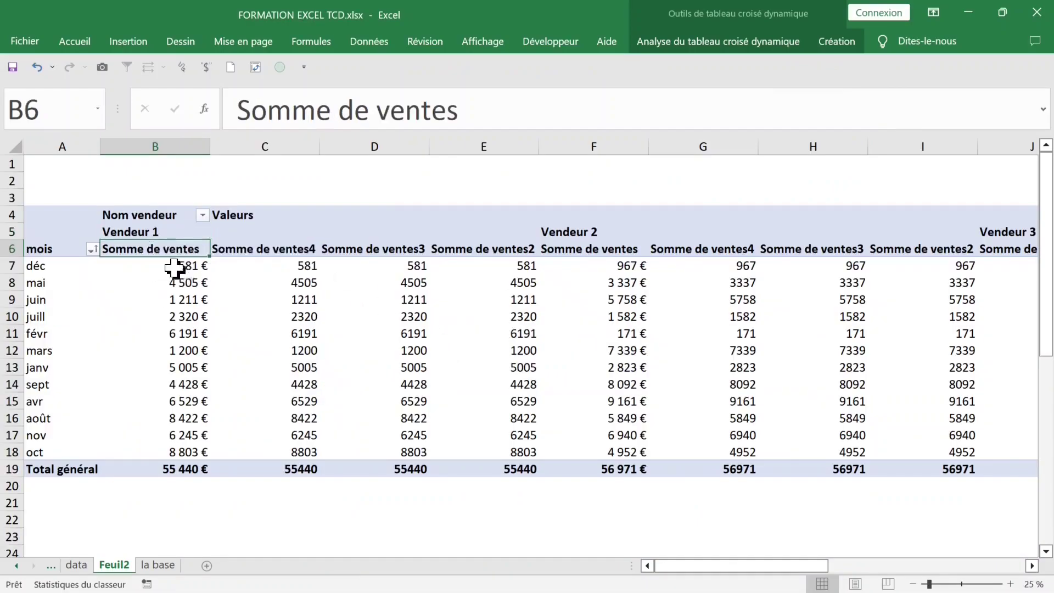
pyautogui.click(242, 250)
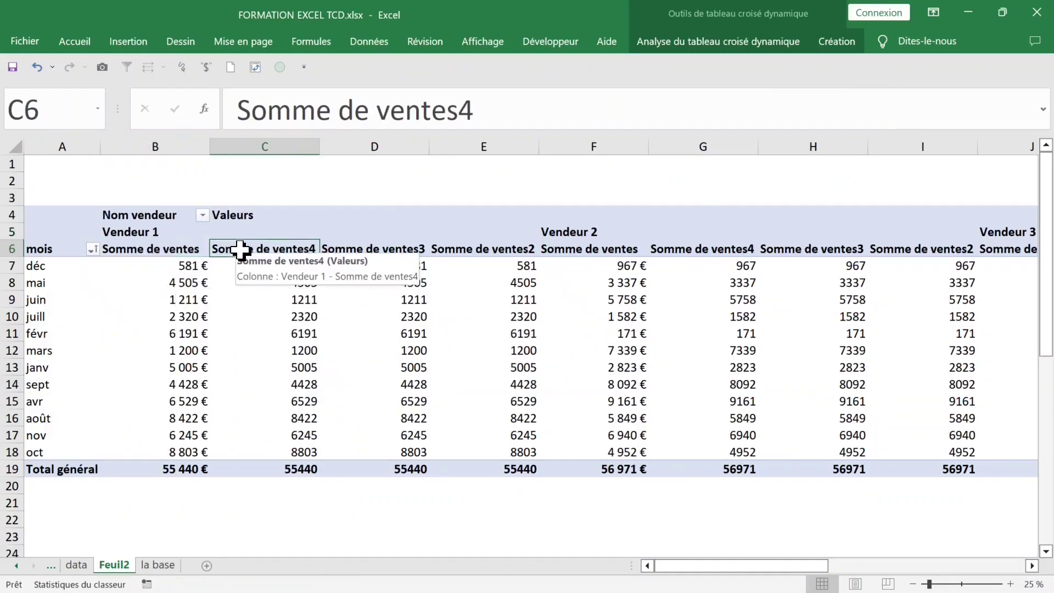
pyautogui.click(182, 260)
pyautogui.click(246, 248)
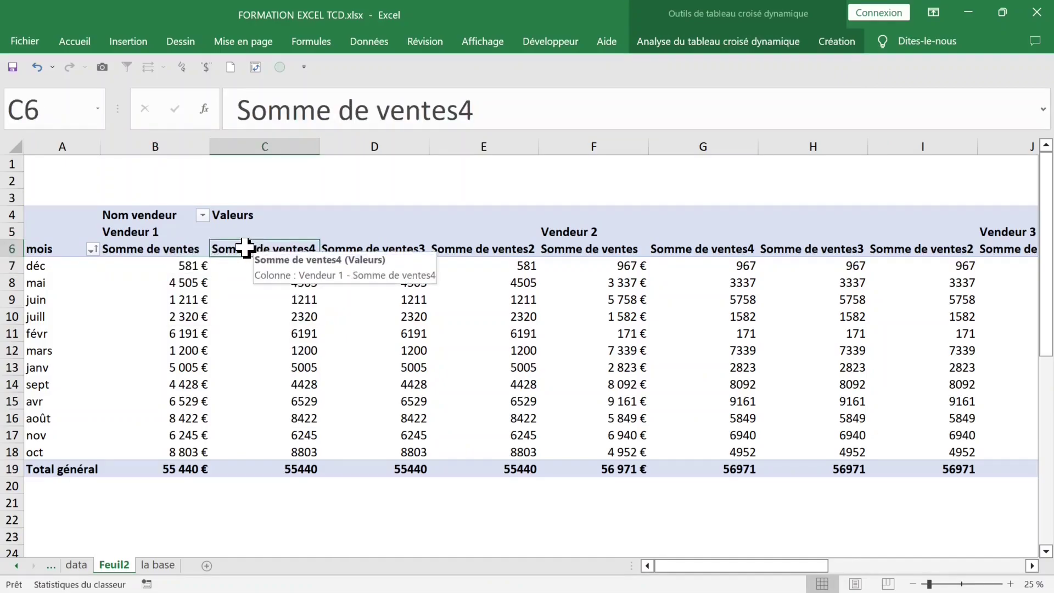
pyautogui.doubleClick(245, 248)
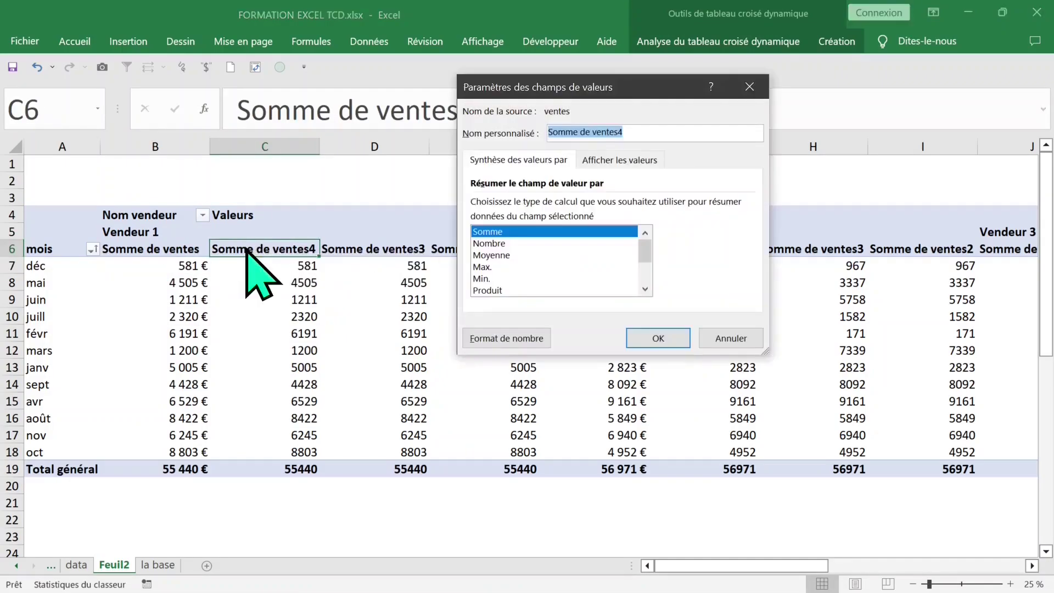
pyautogui.click(495, 256)
pyautogui.click(653, 343)
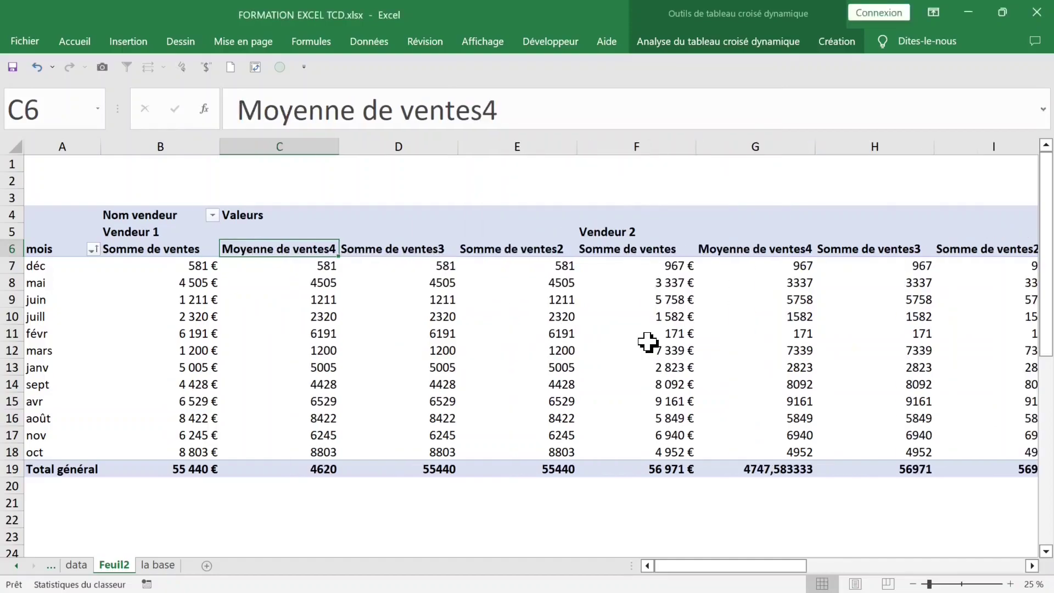
# - Set Somme de ventes3 to Max. and Somme de ventes2 to Min
pyautogui.click(413, 250)
pyautogui.doubleClick(408, 250)
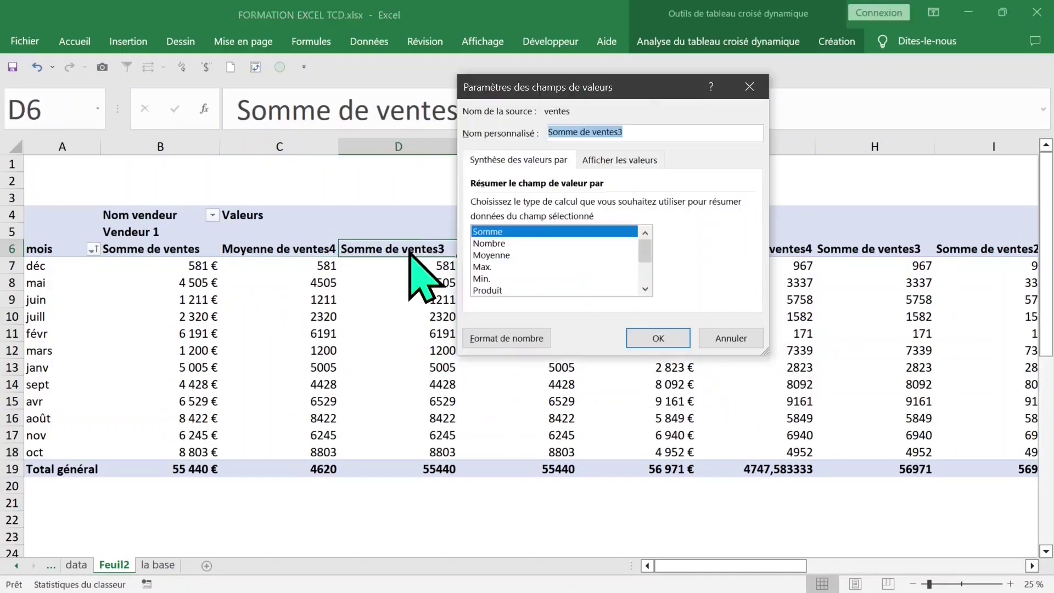
pyautogui.click(505, 267)
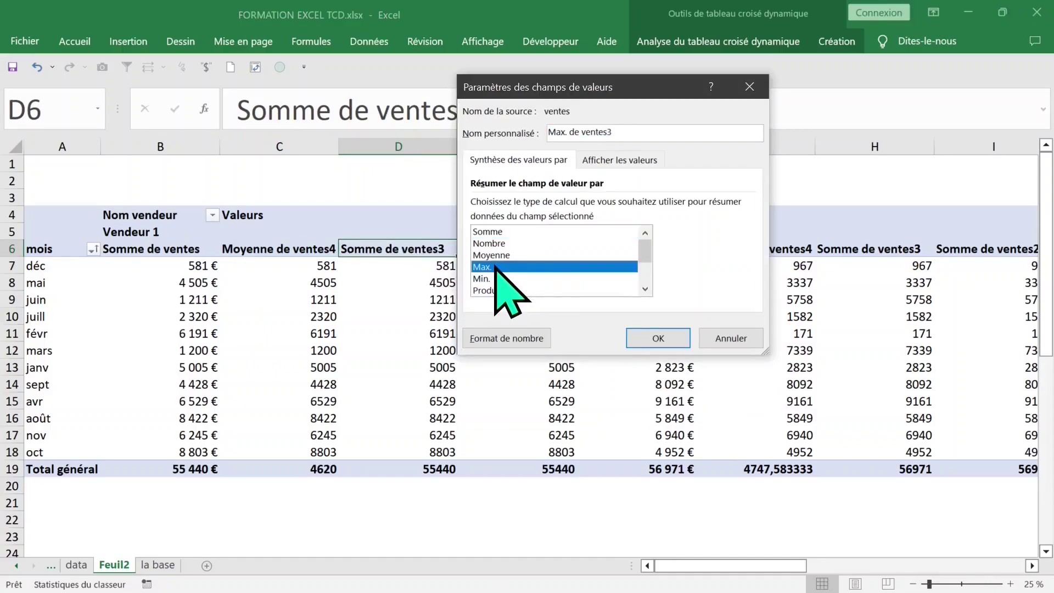
pyautogui.click(655, 338)
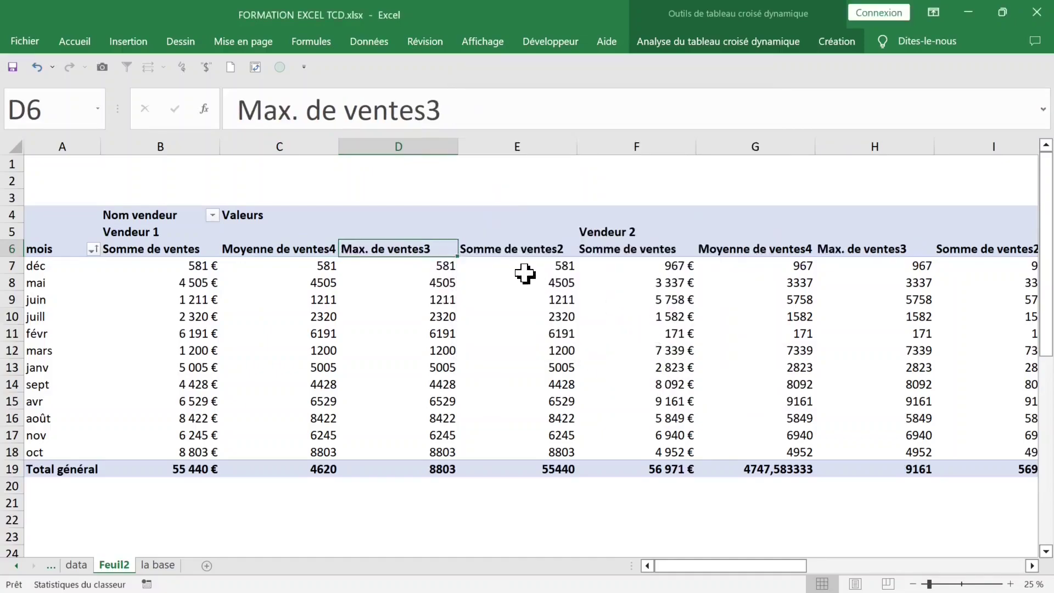
pyautogui.doubleClick(503, 254)
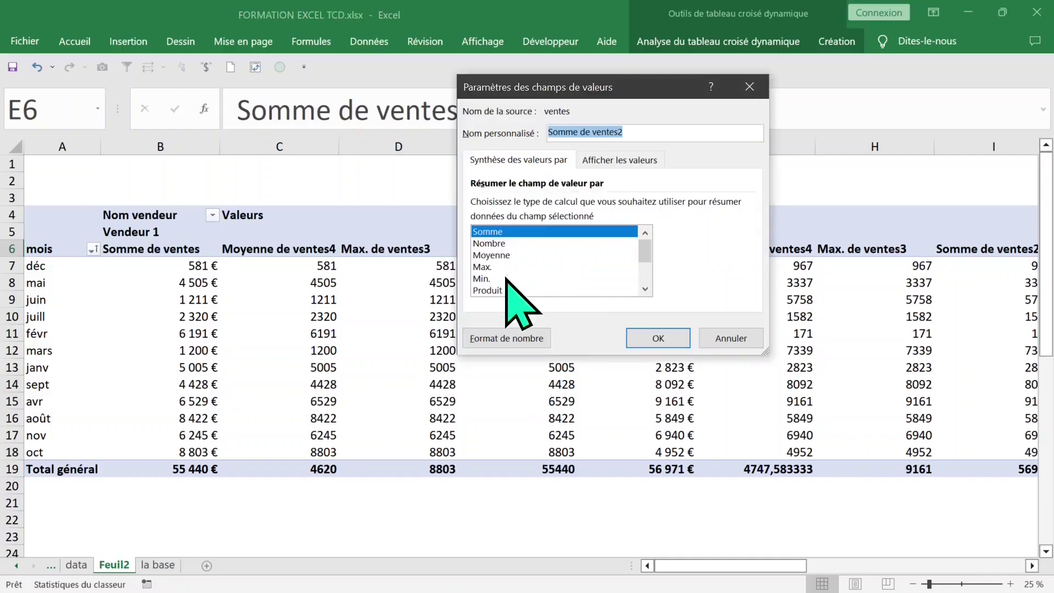
pyautogui.click(486, 278)
pyautogui.click(660, 338)
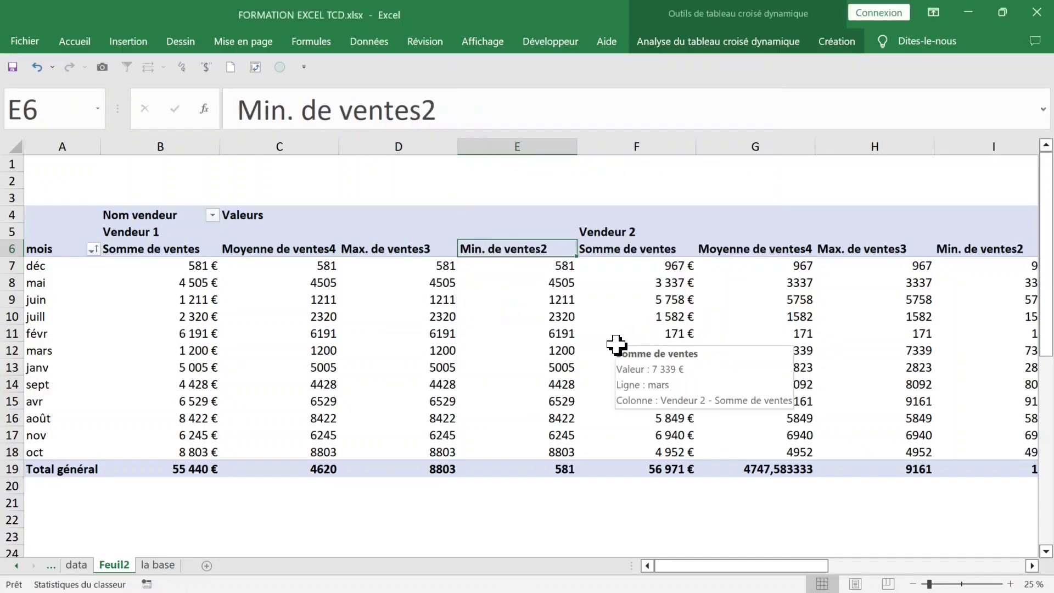
pyautogui.click(213, 215)
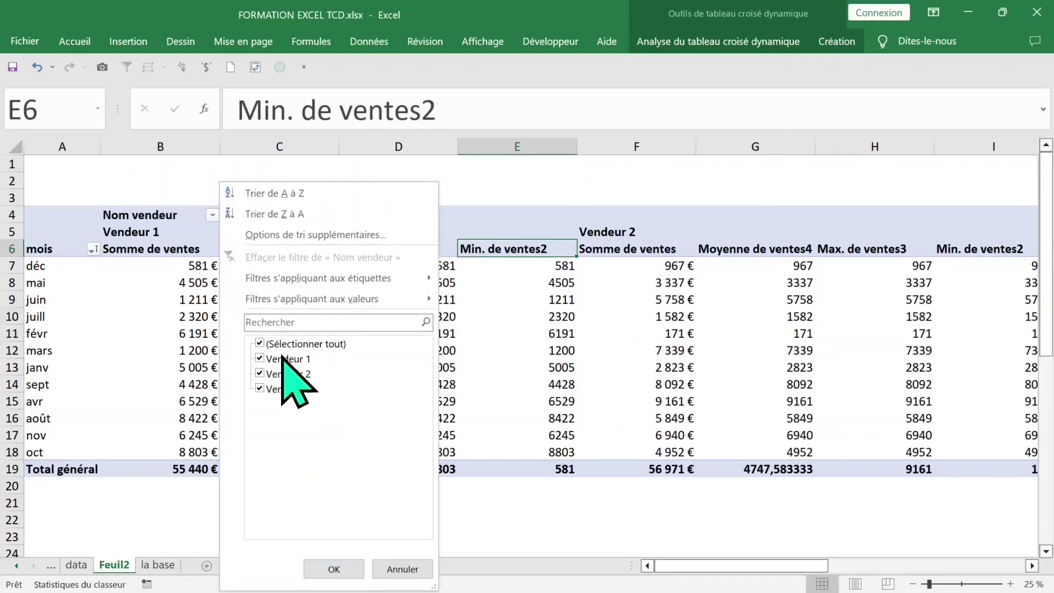
# - Filter Nom vendeur to Vendeur 1 only
pyautogui.click(261, 343)
pyautogui.click(261, 358)
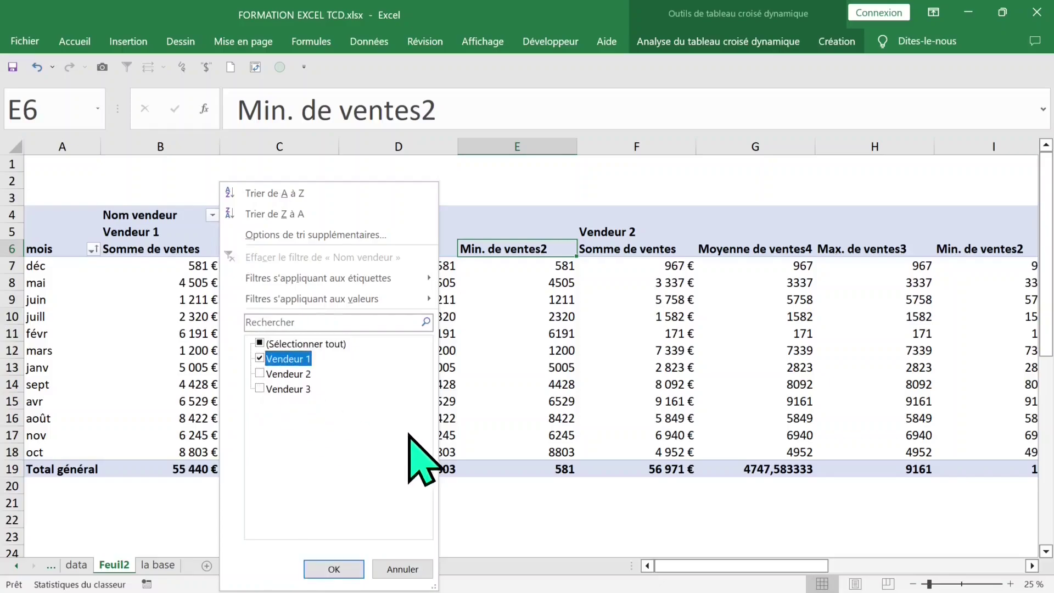
pyautogui.click(346, 568)
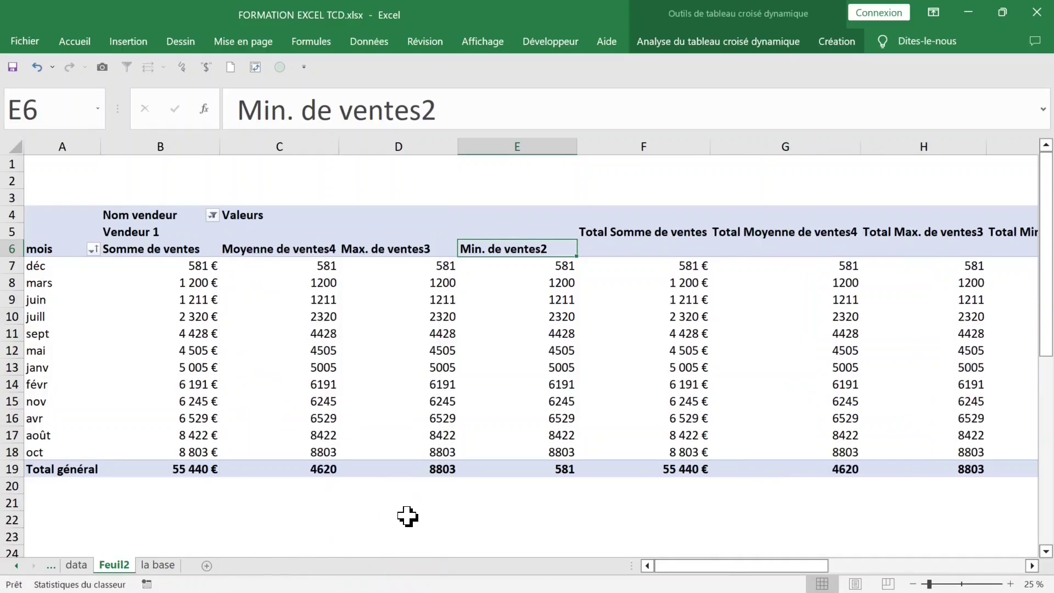
# - Check Vendeur 1's total, average, maximum and minimum columns and recheck the salesperson filter
pyautogui.keyDown('ctrl'); pyautogui.scroll(-2, 396, 498); pyautogui.keyUp('ctrl')
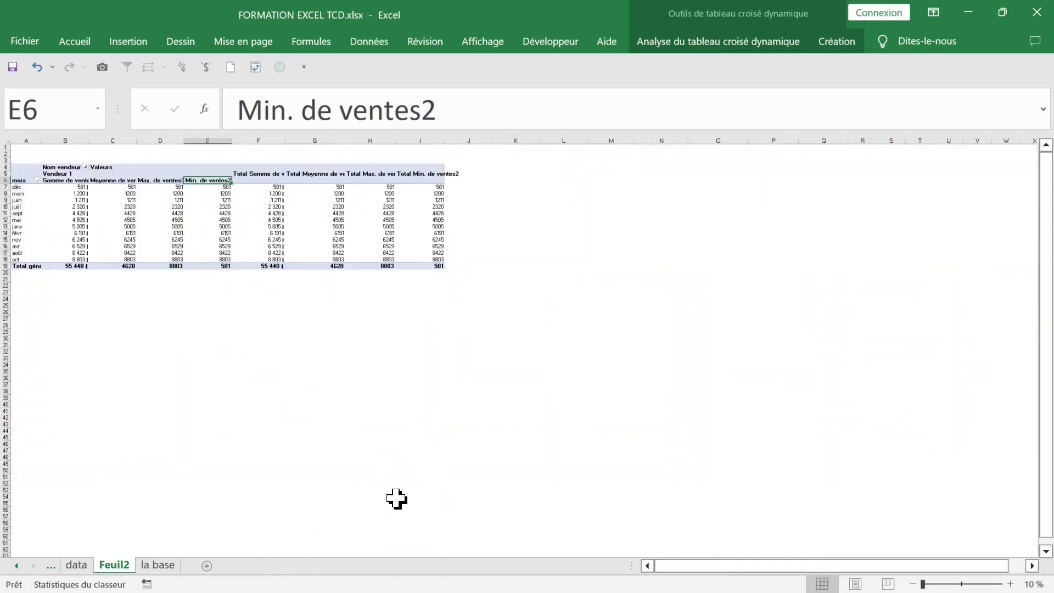
pyautogui.keyDown('ctrl'); pyautogui.scroll(2, 396, 498); pyautogui.keyUp('ctrl')
pyautogui.scroll(2, 303, 411)
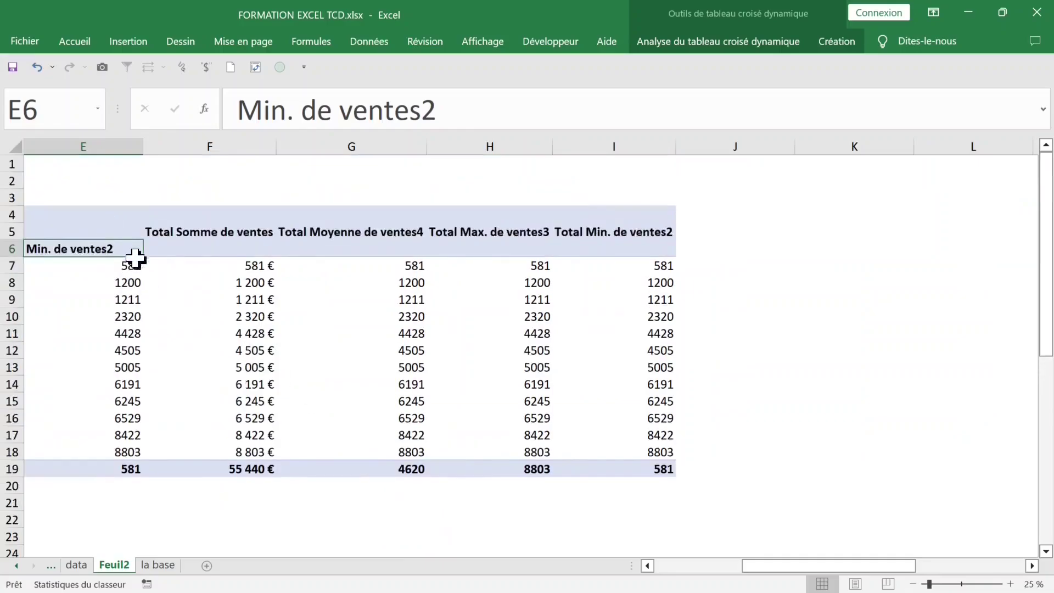
pyautogui.click(296, 404)
pyautogui.press('Left')
pyautogui.press('Left')
pyautogui.press('Left')
pyautogui.press('Left')
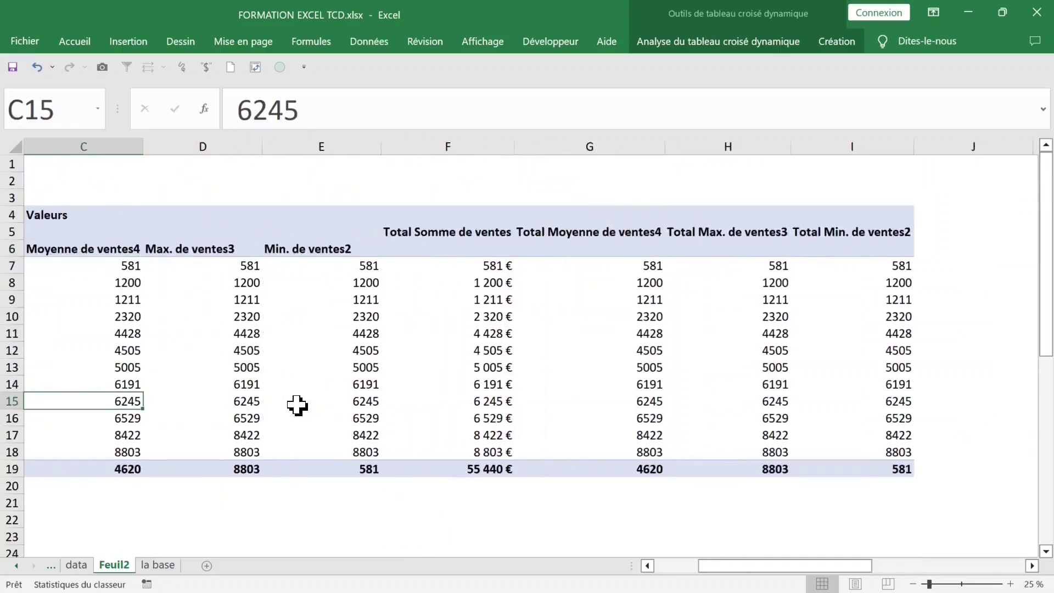
pyautogui.press('Left')
pyautogui.press('Left')
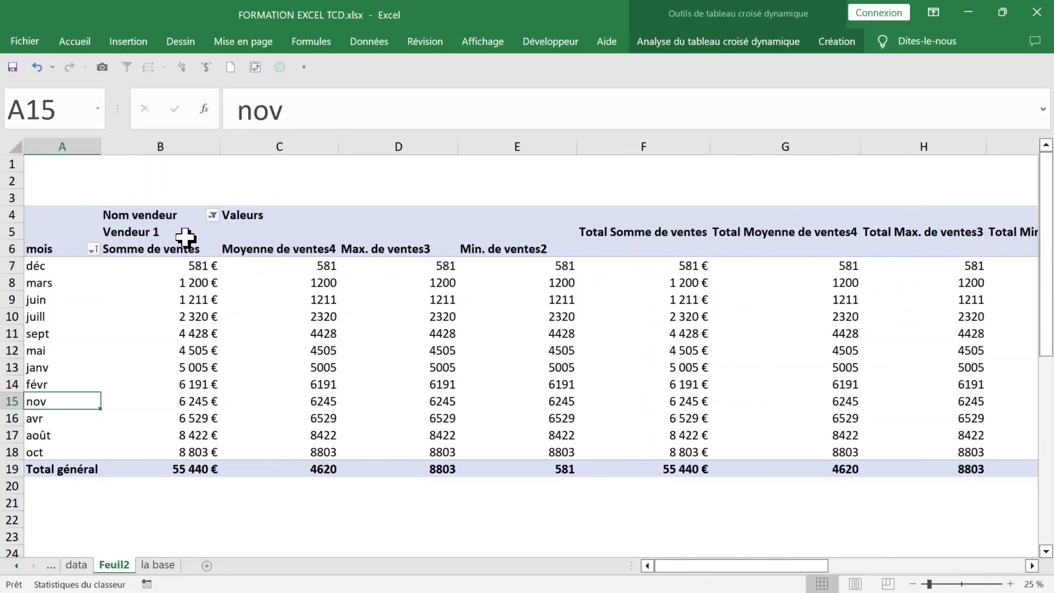
pyautogui.click(213, 215)
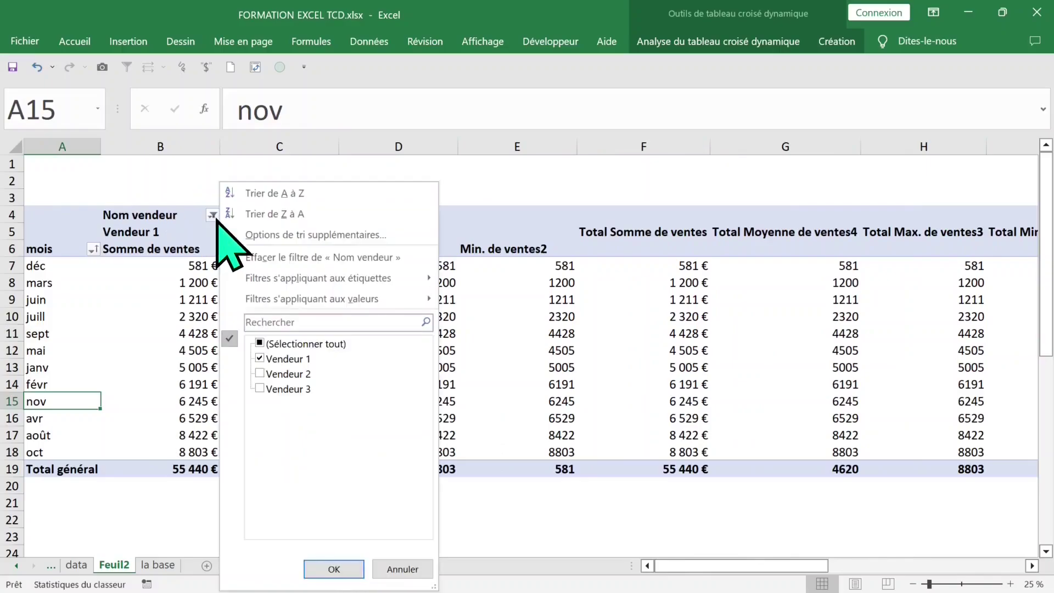
pyautogui.click(261, 344)
pyautogui.click(334, 568)
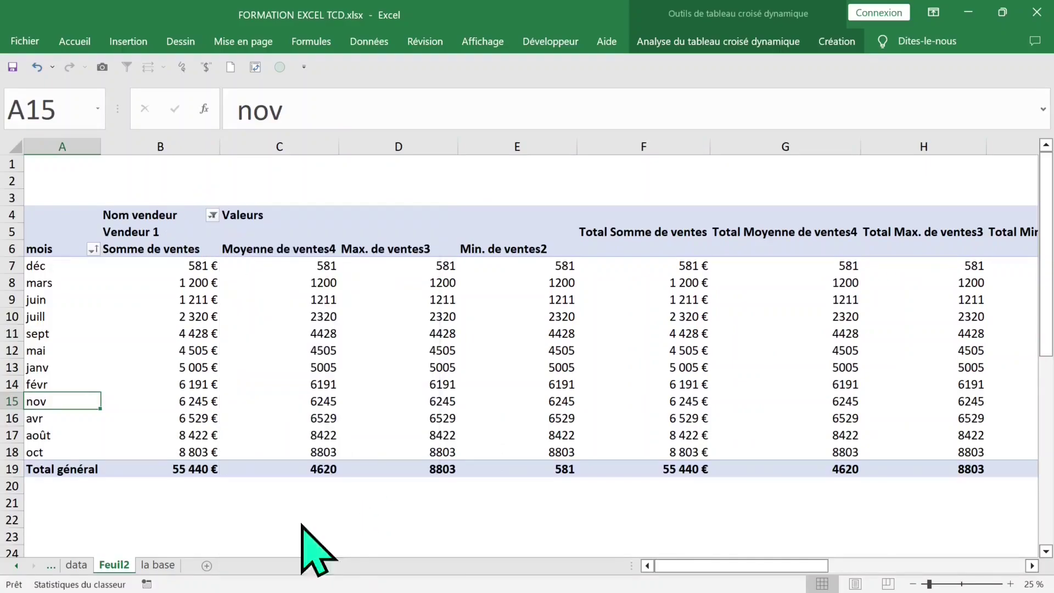